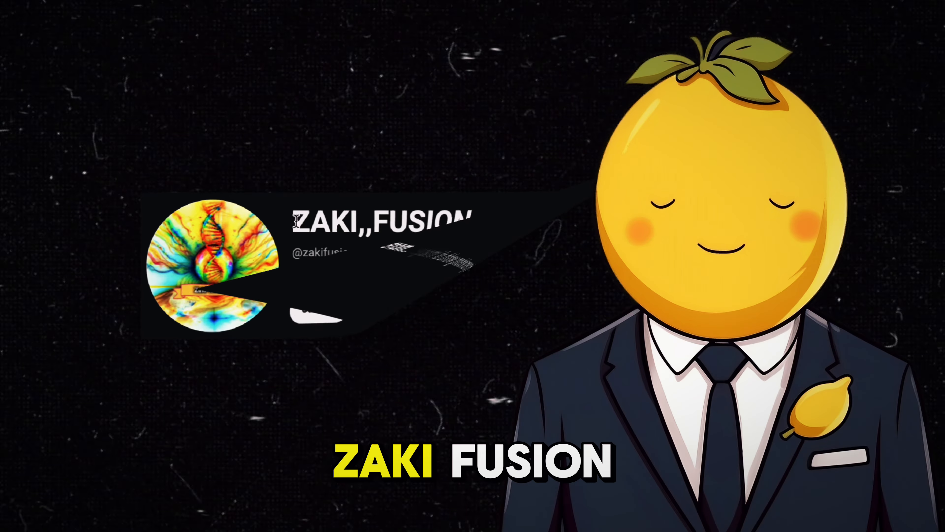
Examine the zakifusion channel's shorts, subscriber count and Social Blade estimated monthly earnings.
{"action": "left_click_drag", "start_coordinate": [248, 210], "coordinate": [536, 196]}
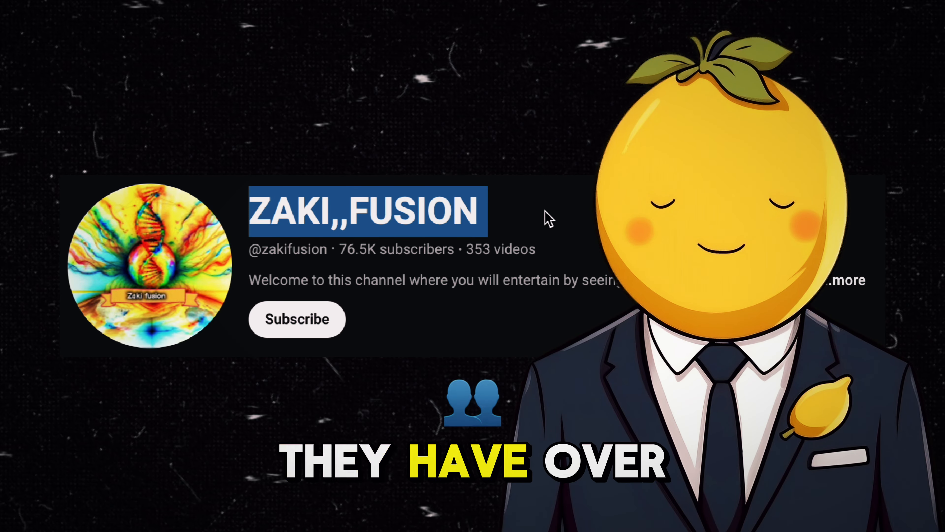
{"action": "left_click", "coordinate": [515, 225]}
{"action": "left_click_drag", "start_coordinate": [340, 248], "coordinate": [391, 249]}
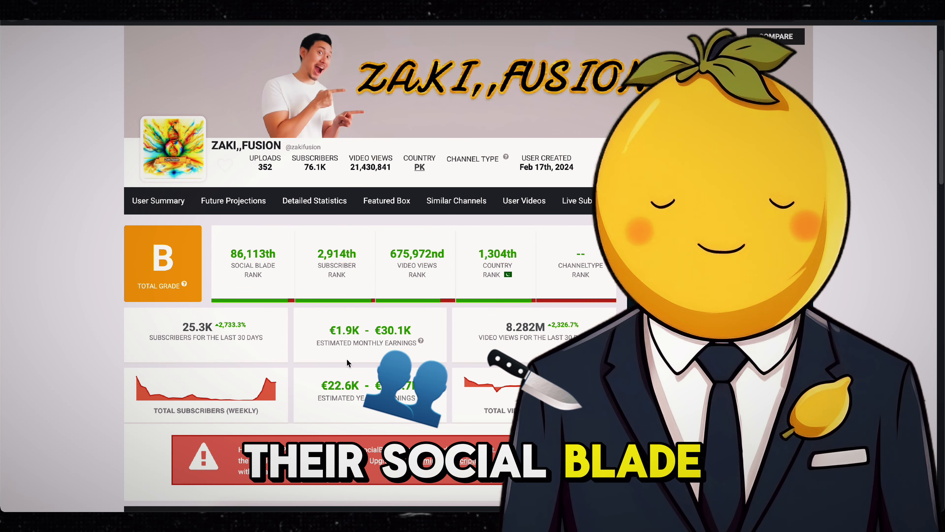
{"action": "left_click_drag", "start_coordinate": [329, 332], "coordinate": [367, 332]}
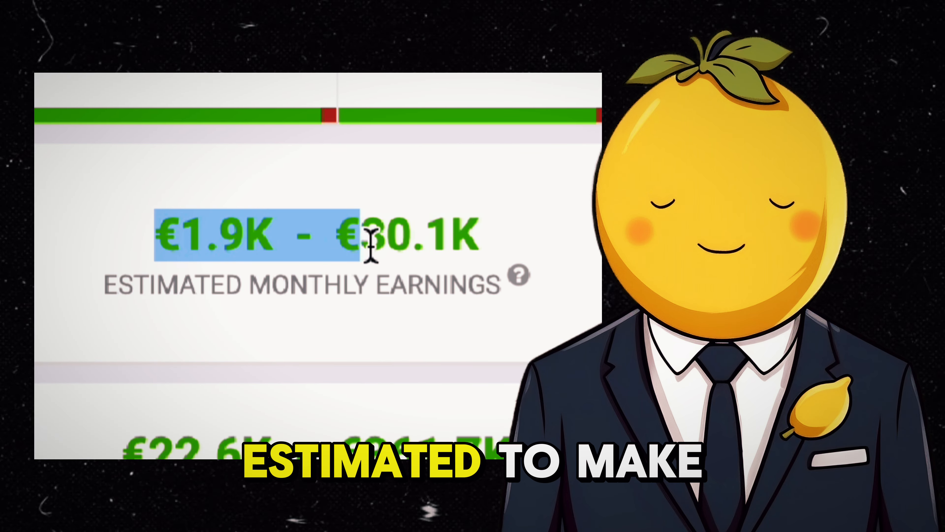
{"action": "left_click_drag", "start_coordinate": [370, 244], "coordinate": [408, 244]}
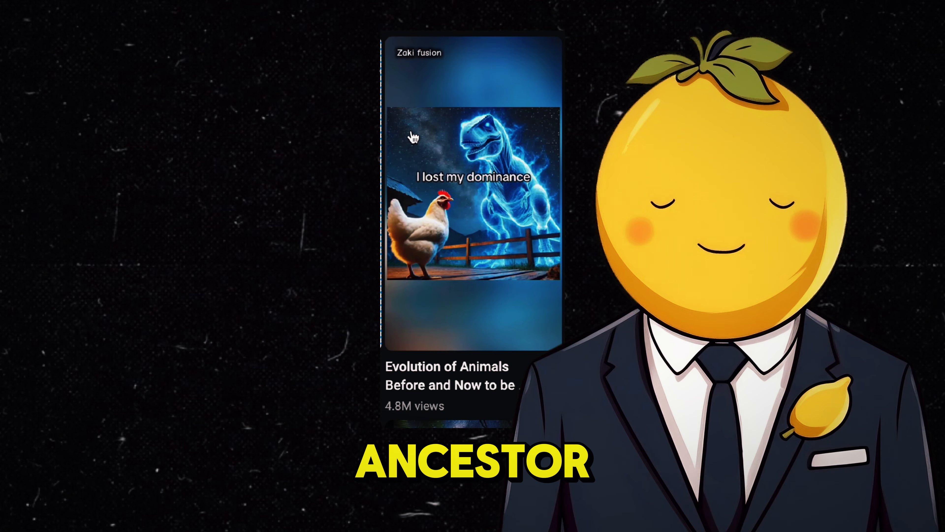
Open the 'Evolution of Animals' short, pause it on a frame and capture a screenshot of that frame.
{"action": "left_click", "coordinate": [439, 122]}
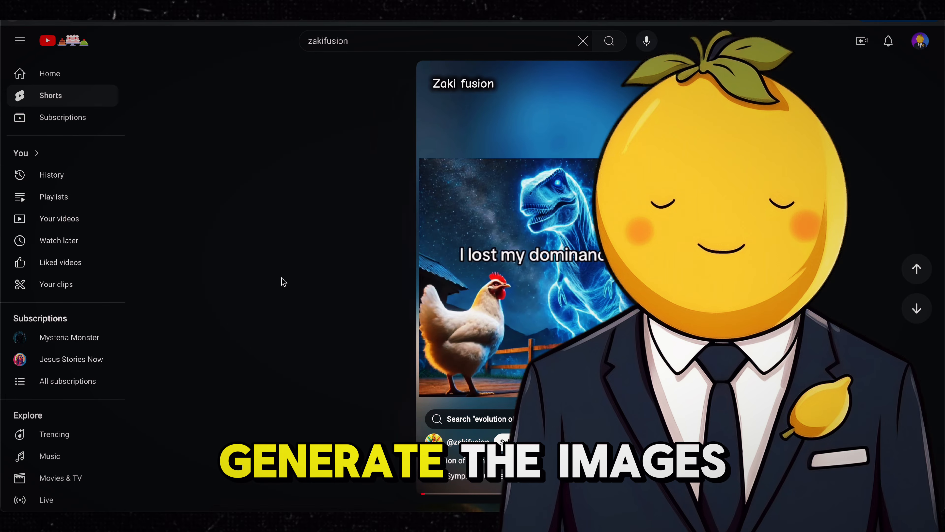
{"action": "left_click", "coordinate": [511, 332]}
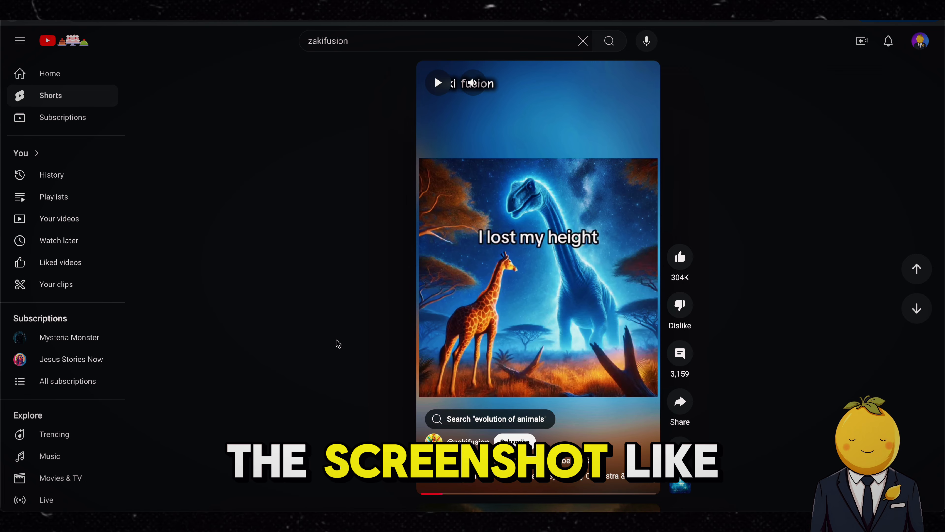
{"action": "left_click_drag", "start_coordinate": [118, 30], "coordinate": [432, 176]}
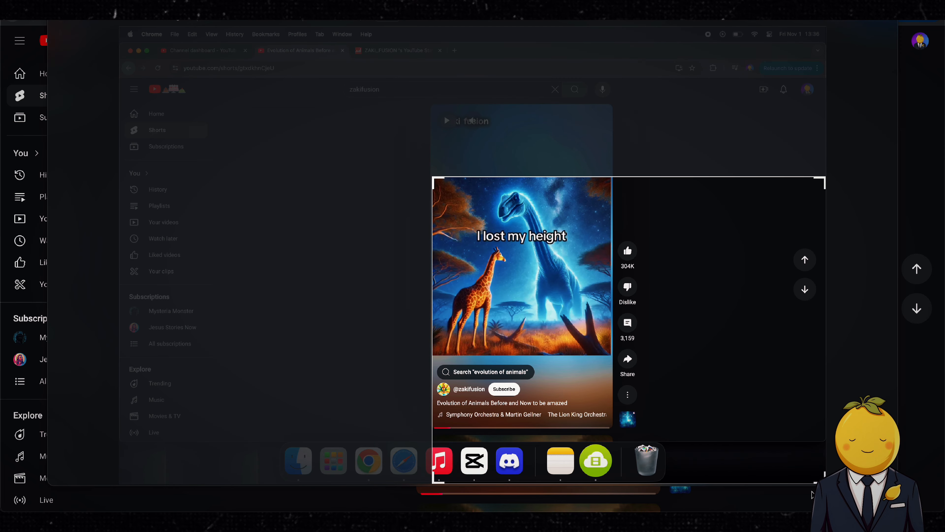
{"action": "left_click_drag", "start_coordinate": [824, 483], "coordinate": [609, 356]}
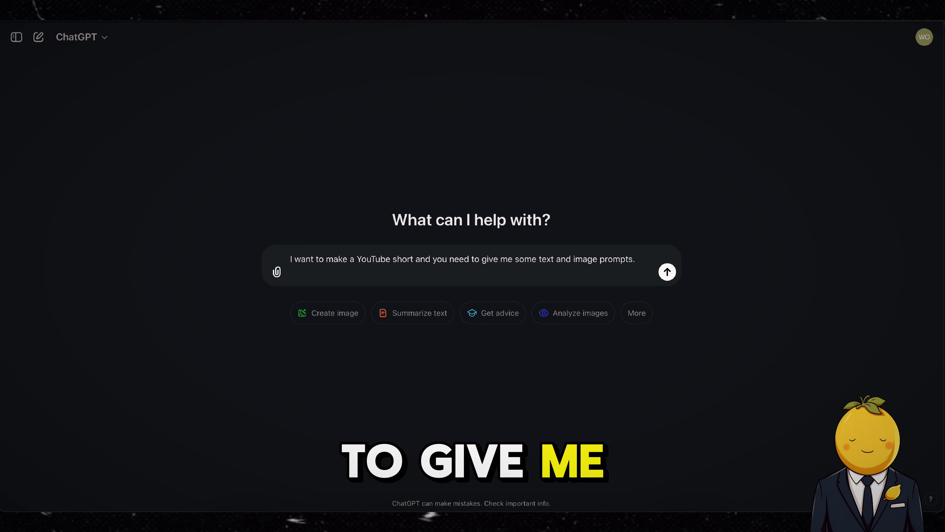
Continue the prompt: a slideshow of a temporary animal looking at its pre-historic equivalent with the text "I lost my ...".
{"action": "type", "text": "the should be a"}
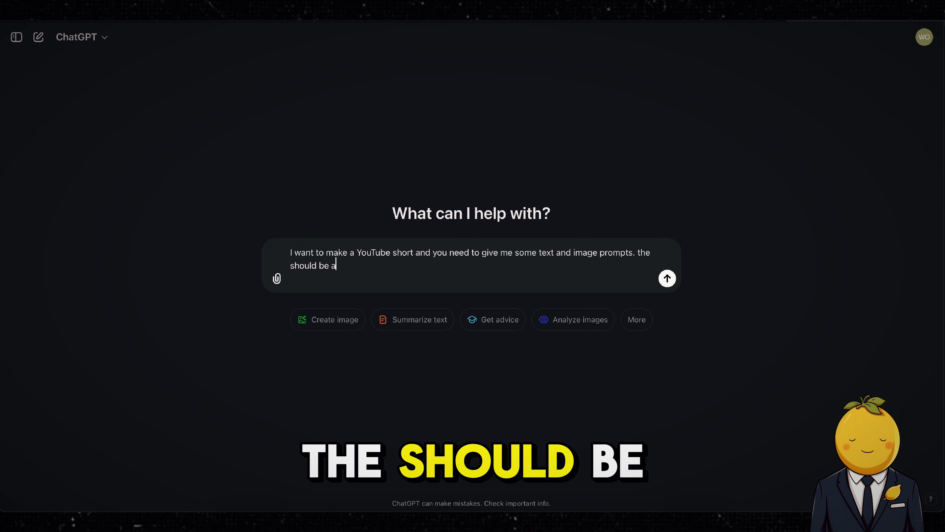
{"action": "type", "text": "bout me showing a slideshow of "}
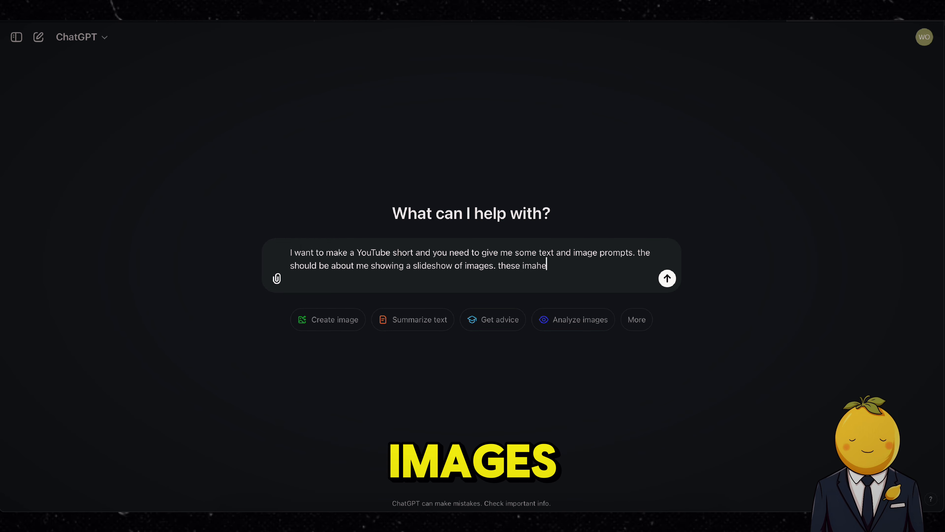
{"action": "type", "text": "images. these images show a temporary animal"}
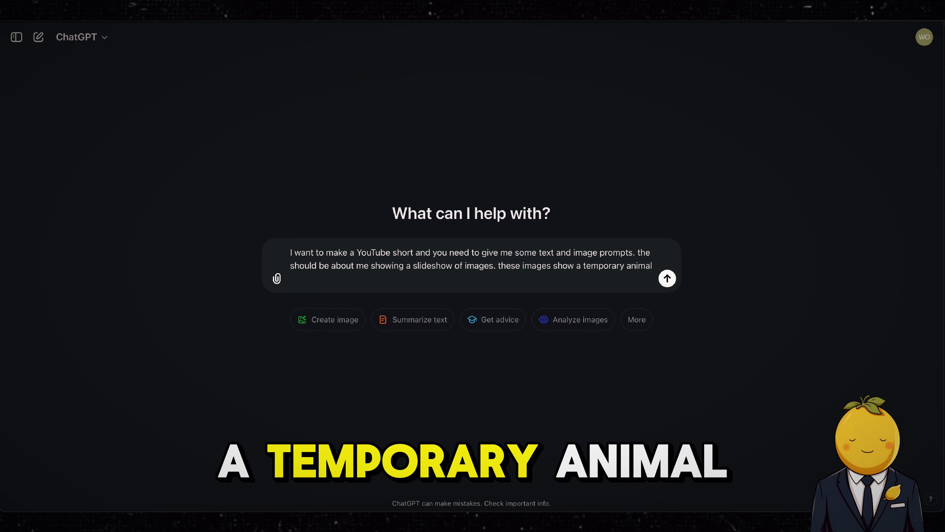
{"action": "type", "text": " looking at its pre-historic equi"}
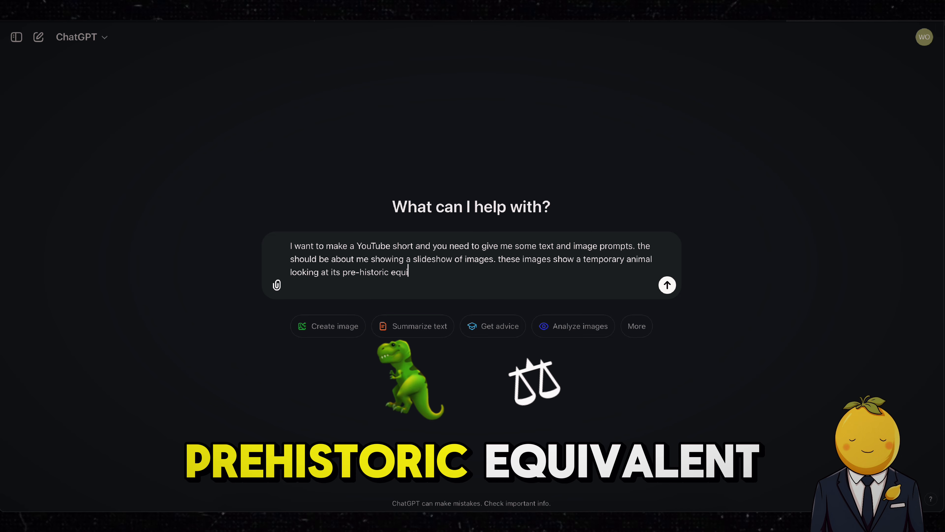
{"action": "type", "text": "valent. and then there is a text saying \"I los"}
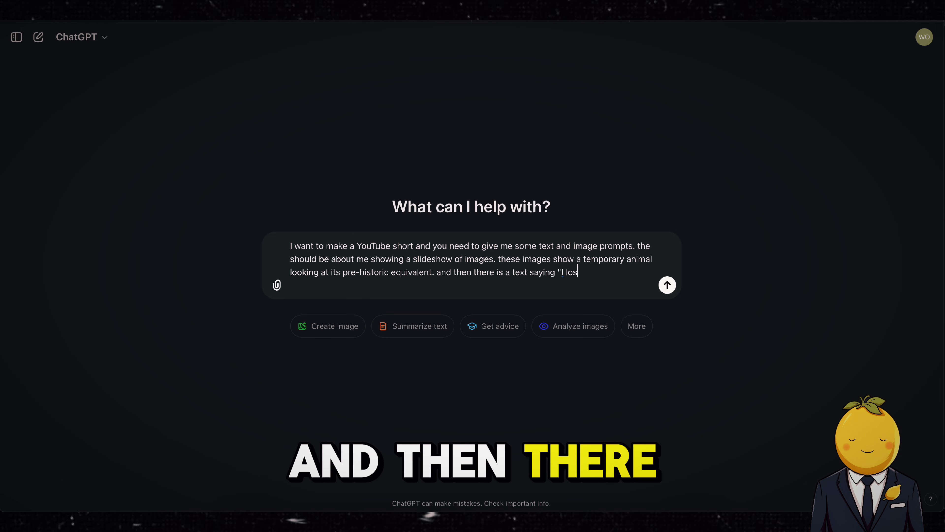
{"action": "type", "text": "t my ...\". Now you have to"}
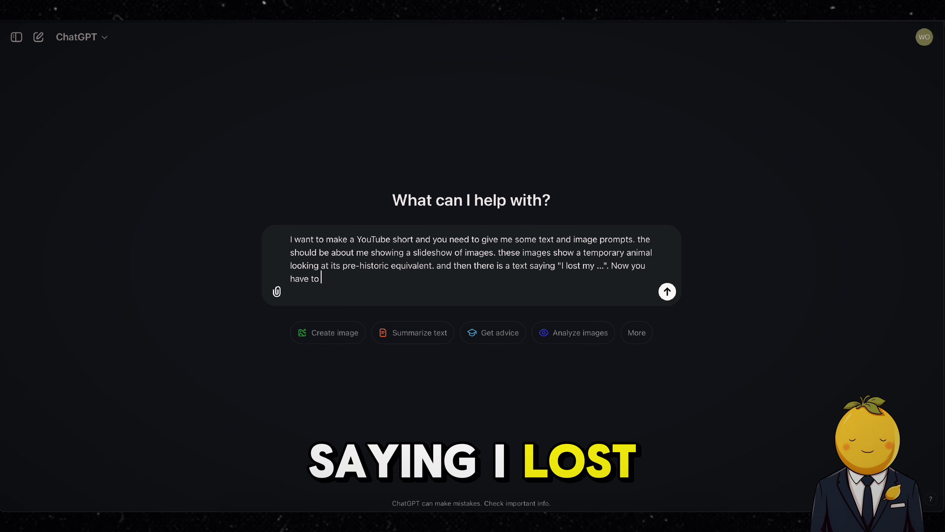
Delete the trailing 'Now you have to' and capitalize 'And' in 'and then there is a text'.
{"action": "key", "text": "BackSpace"}
{"action": "key", "text": "BackSpace"}
{"action": "key", "text": "BackSpace"}
{"action": "key", "text": "BackSpace"}
{"action": "key", "text": "BackSpace"}
{"action": "key", "text": "BackSpace"}
{"action": "key", "text": "BackSpace"}
{"action": "key", "text": "BackSpace"}
{"action": "key", "text": "BackSpace"}
{"action": "key", "text": "BackSpace"}
{"action": "key", "text": "BackSpace"}
{"action": "key", "text": "BackSpace"}
{"action": "key", "text": "BackSpace"}
{"action": "key", "text": "BackSpace"}
{"action": "key", "text": "BackSpace"}
{"action": "key", "text": "BackSpace"}
{"action": "key", "text": "BackSpace"}
{"action": "key", "text": "BackSpace"}
{"action": "key", "text": "BackSpace"}
{"action": "key", "text": "BackSpace"}
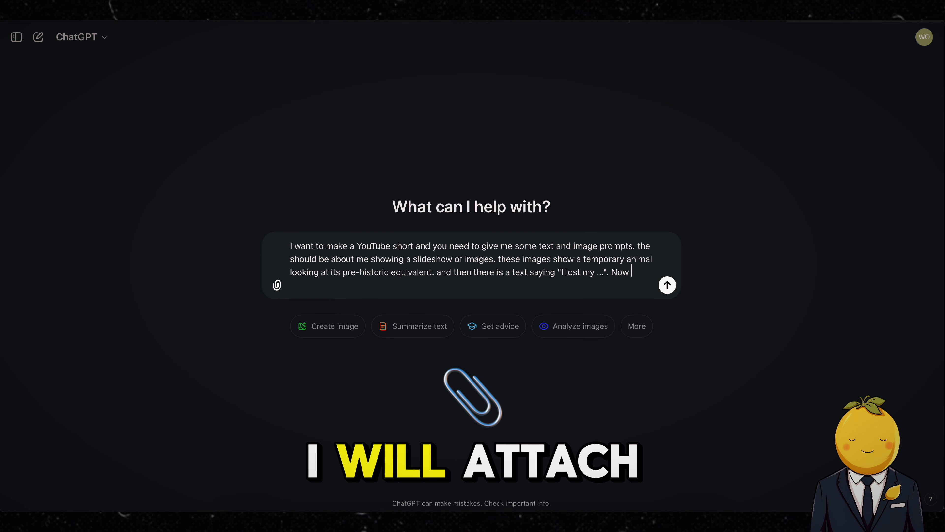
{"action": "left_click", "coordinate": [442, 272]}
{"action": "key", "text": "BackSpace"}
{"action": "key", "text": "BackSpace"}
{"action": "key", "text": "BackSpace"}
{"action": "type", "text": ". The"}
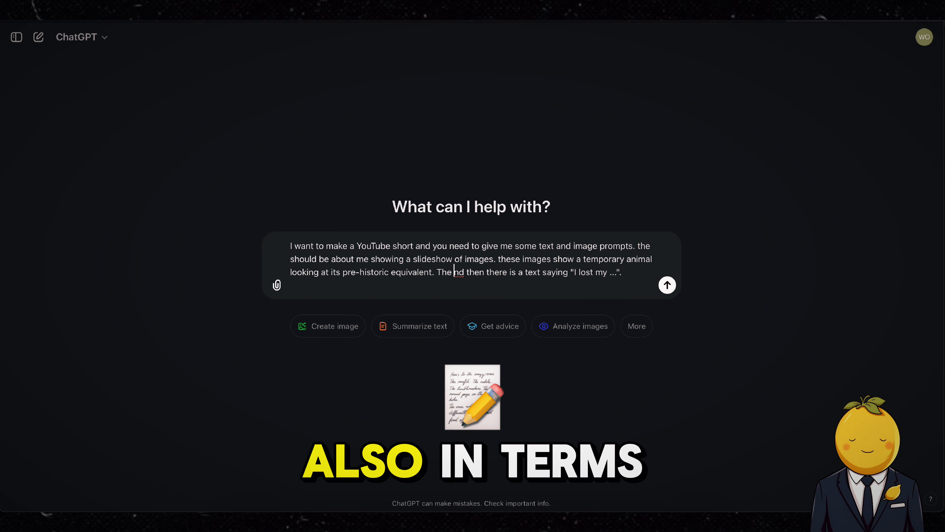
{"action": "key", "text": "BackSpace"}
{"action": "key", "text": "BackSpace"}
{"action": "key", "text": "BackSpace"}
{"action": "key", "text": "BackSpace"}
{"action": "type", "text": "A"}
Add that an attached image shows the wanted prompt and image style, and ask for 14 image prompts.
{"action": "left_click", "coordinate": [637, 273]}
{"action": "type", "text": "I will attach"}
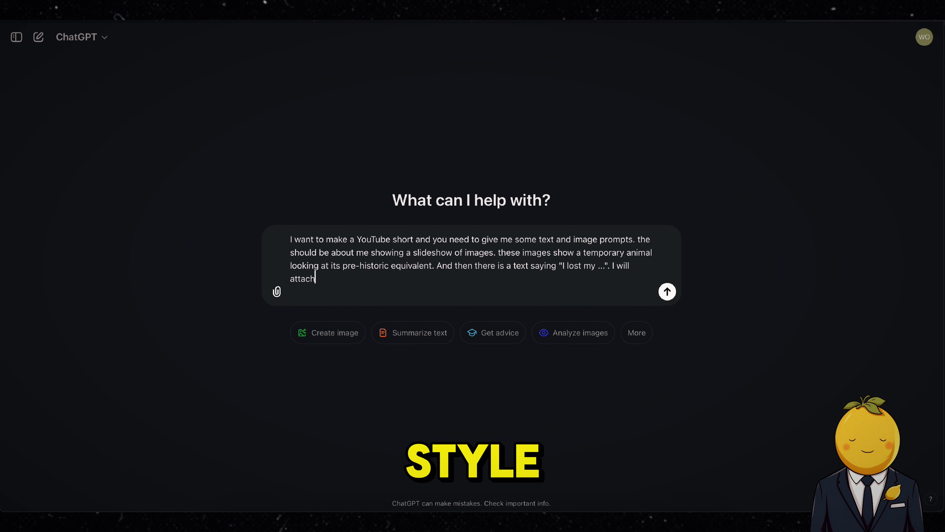
{"action": "type", "text": " an image for you so you know what I am looking for"}
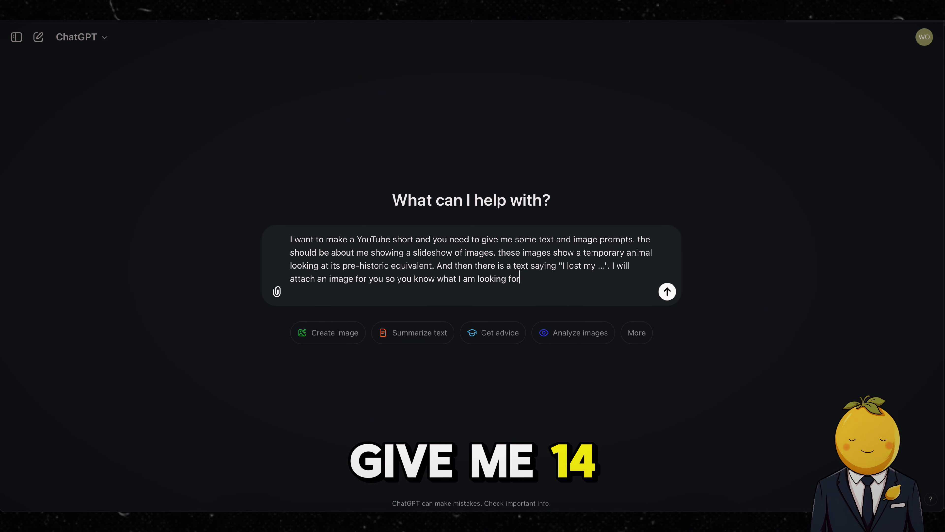
{"action": "type", "text": ", also in terms of the image prompt and image style. So yeah, ple"}
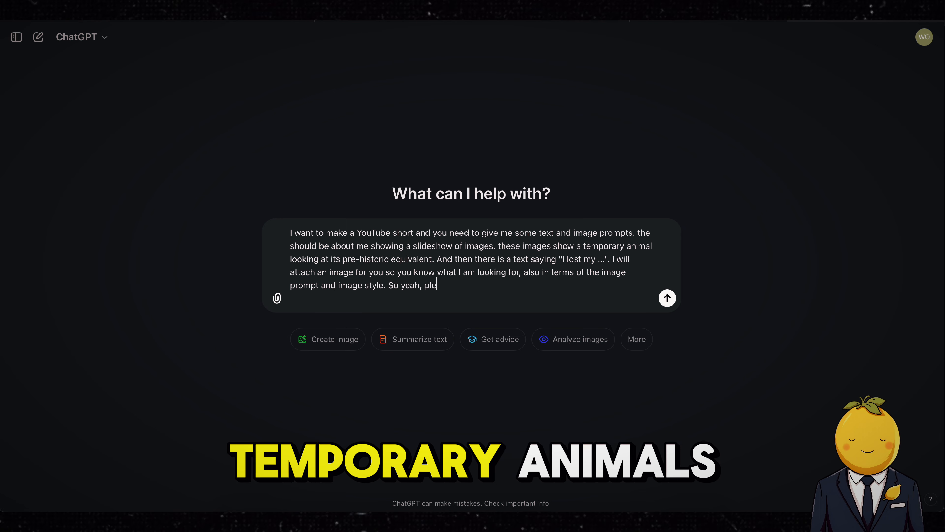
{"action": "type", "text": "ase give me 14 image prompts "}
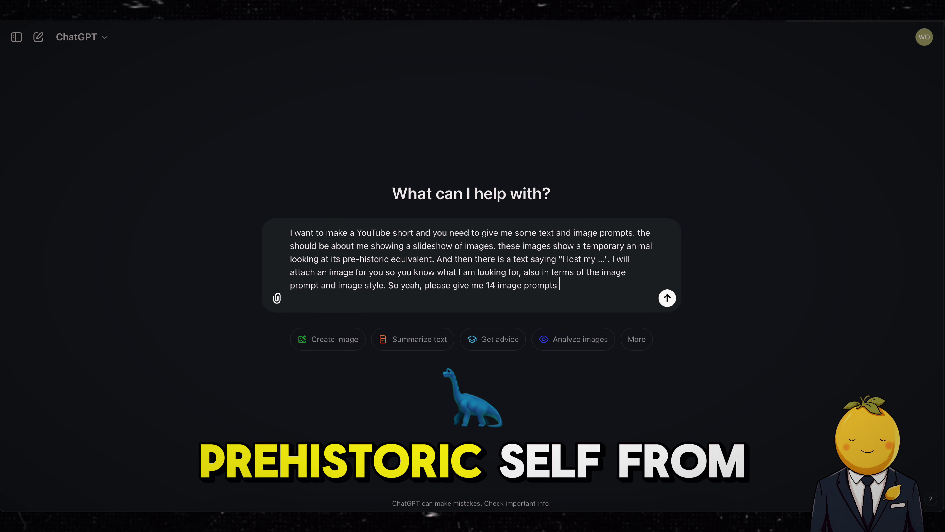
{"action": "type", "text": "for 14 different temporary animals looking at t"}
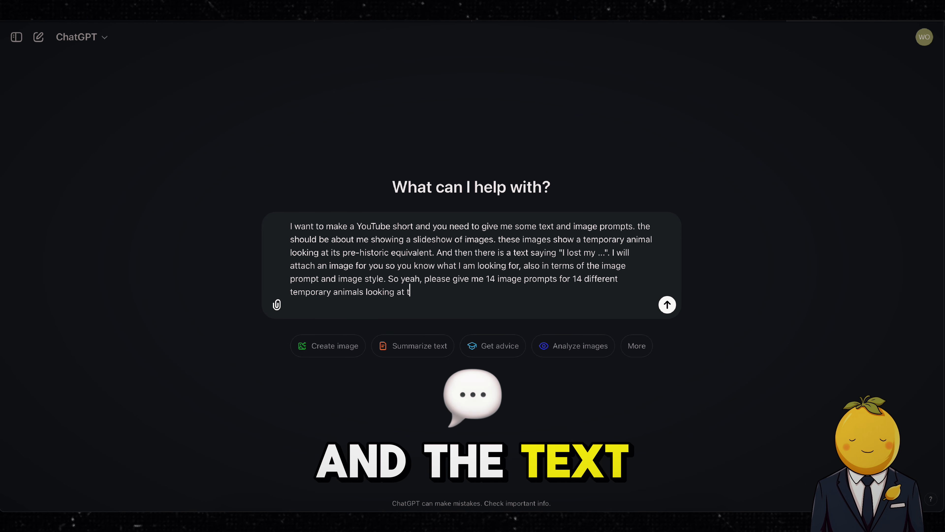
{"action": "type", "text": "heir pre-historic self from the past and the text \"I"}
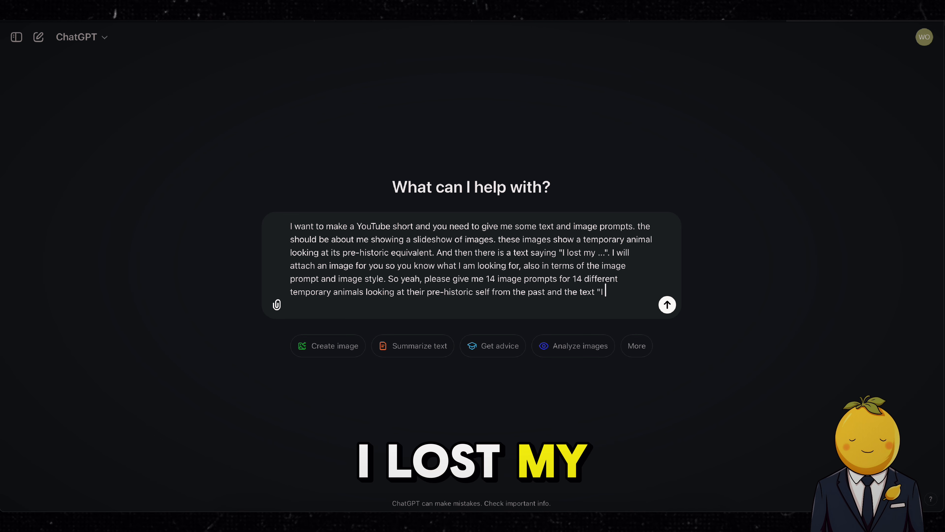
{"action": "type", "text": " lost my ...\" . If you have any questions, pleas"}
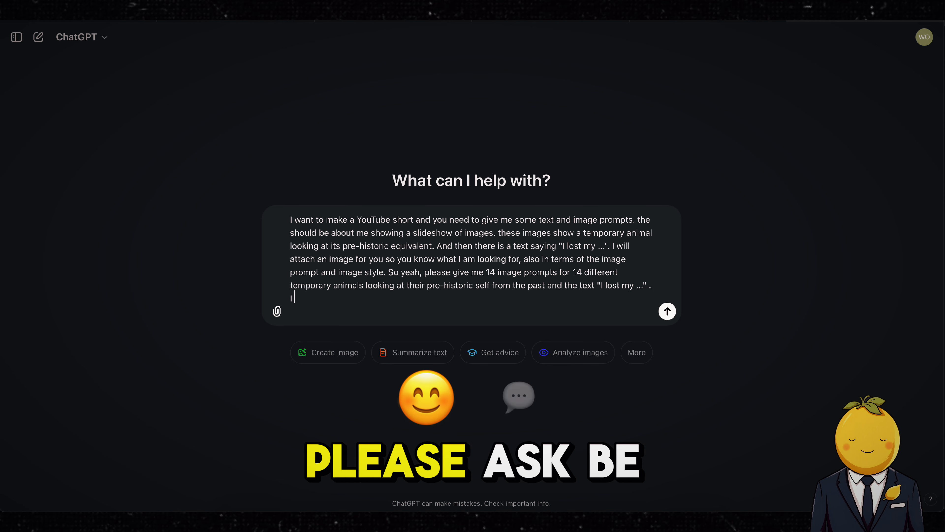
{"action": "type", "text": "e ask. Be sure to study the image I will attach t"}
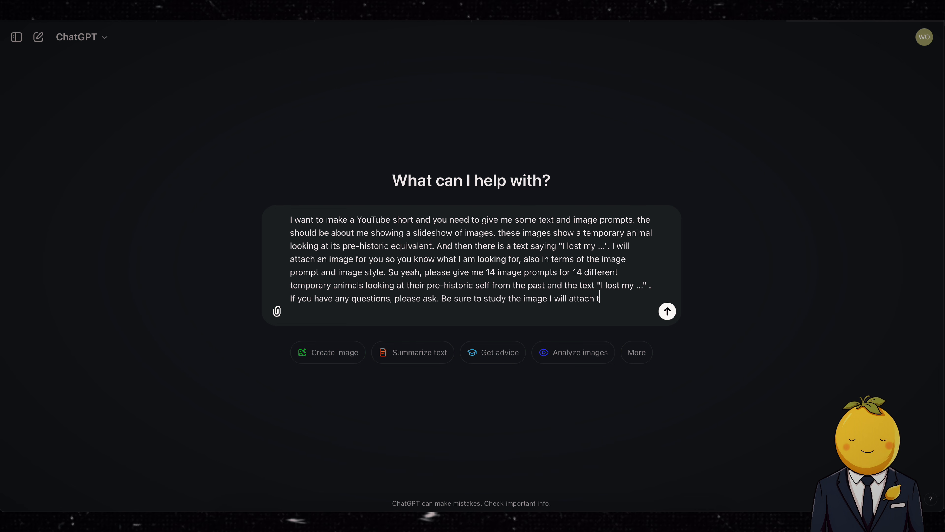
{"action": "type", "text": "horoughly!"}
Attach the screenshot 'Screenshot 2024-11-01 at 13.36.39' from the computer and send the message.
{"action": "left_click", "coordinate": [276, 311]}
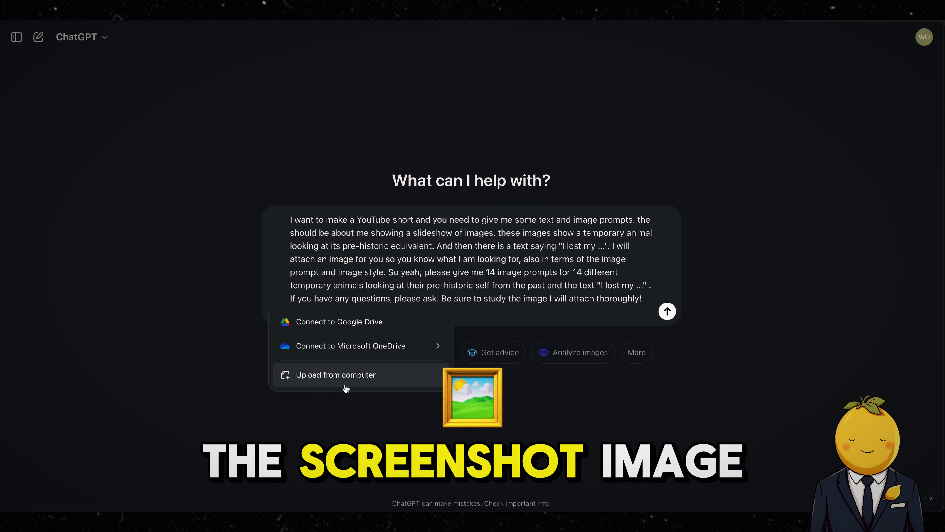
{"action": "left_click", "coordinate": [346, 376]}
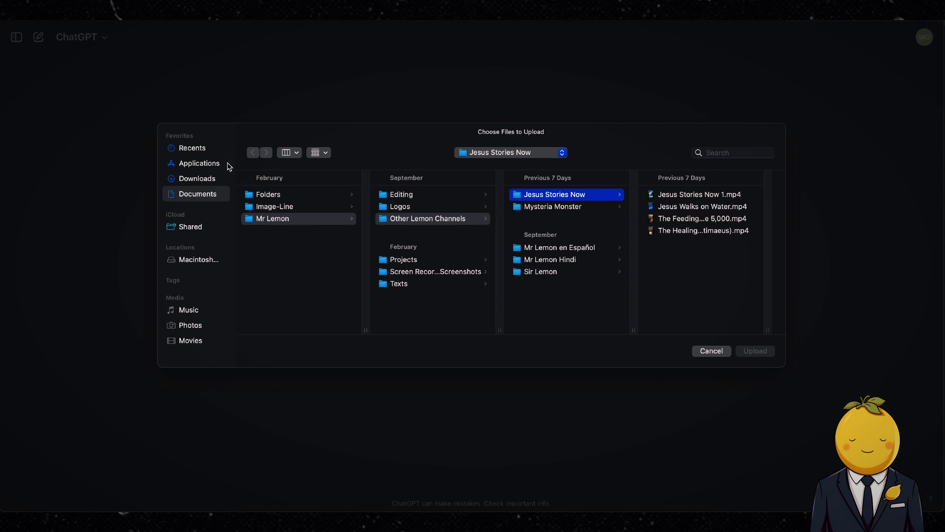
{"action": "left_click", "coordinate": [208, 151]}
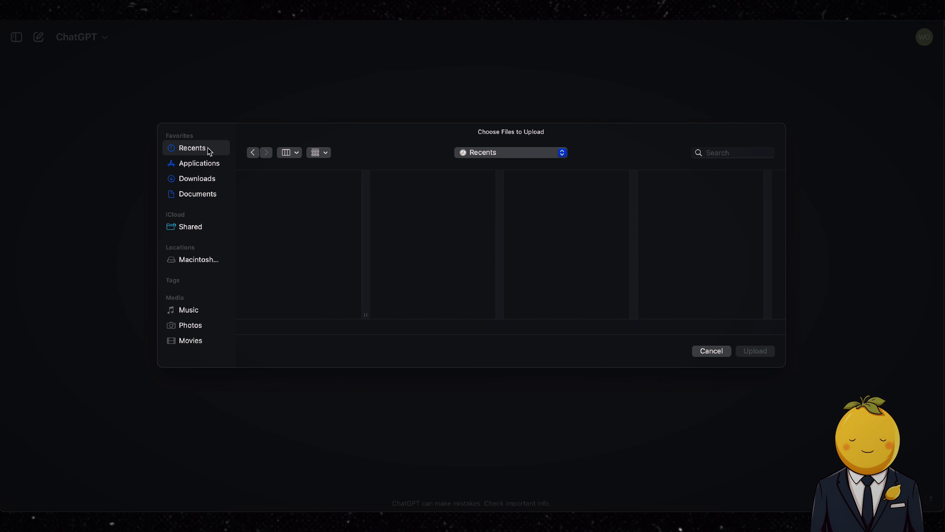
{"action": "left_click", "coordinate": [310, 194]}
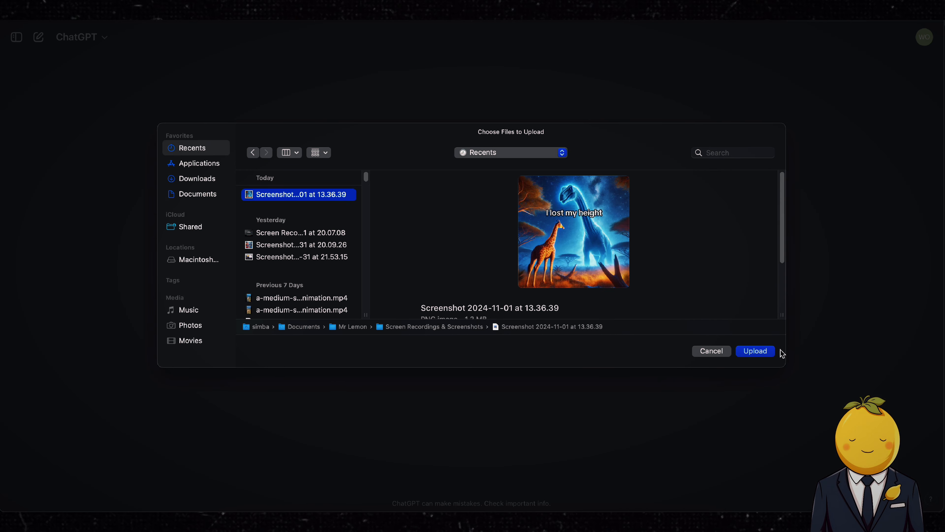
{"action": "left_click", "coordinate": [755, 351]}
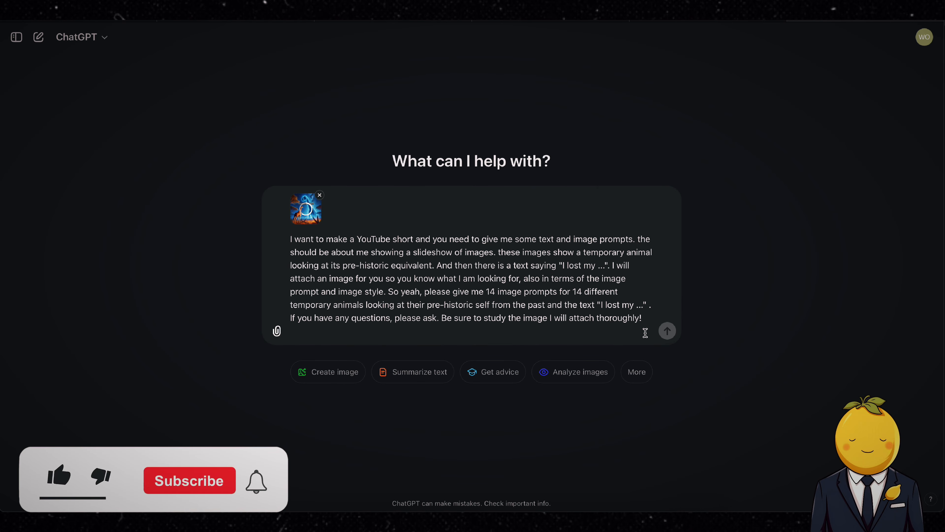
{"action": "left_click", "coordinate": [667, 331]}
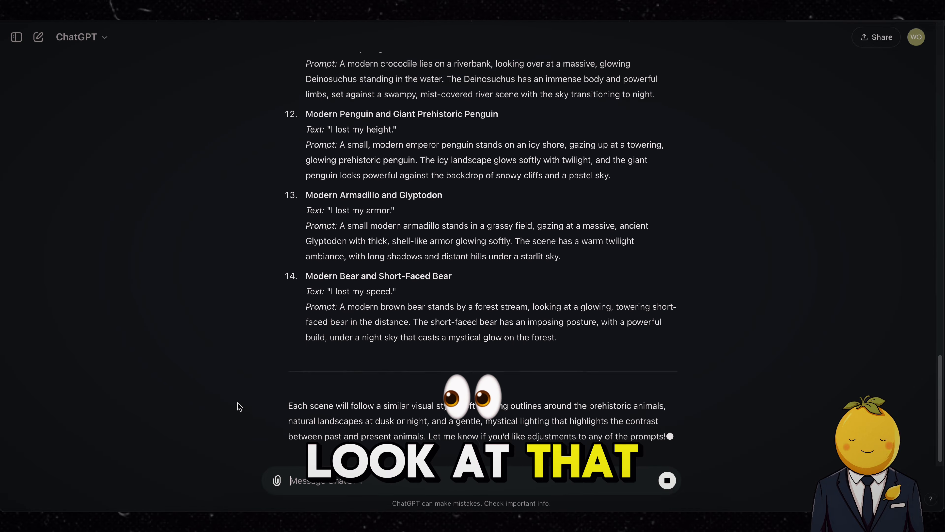
Copy the image prompt for the Modern Elephant and Woolly Mammoth from the response.
{"action": "scroll", "coordinate": [239, 407], "scroll_direction": "up", "scroll_amount": 15}
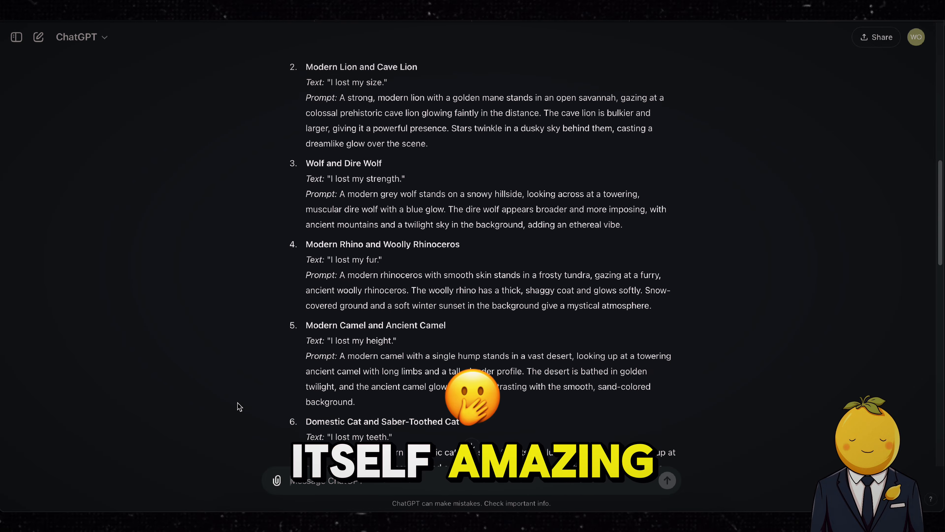
{"action": "scroll", "coordinate": [239, 407], "scroll_direction": "up", "scroll_amount": 8}
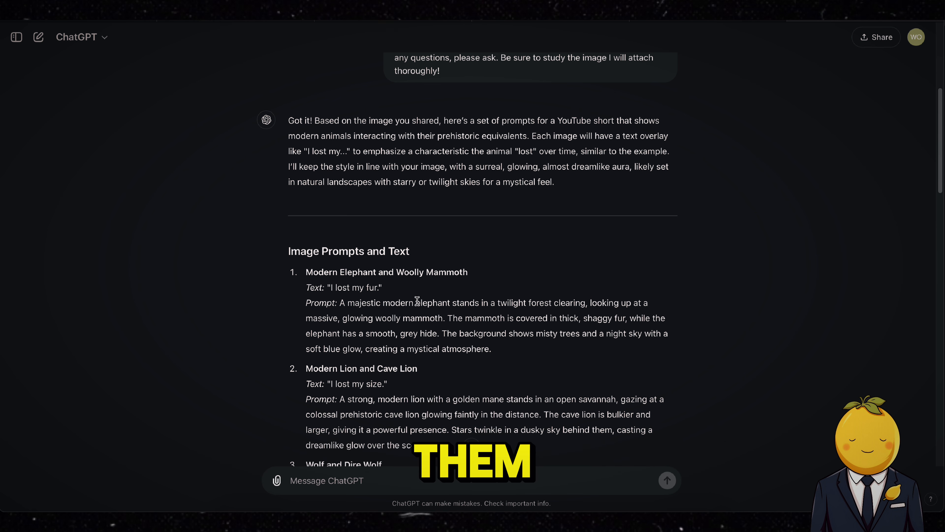
{"action": "left_click_drag", "start_coordinate": [340, 303], "coordinate": [503, 349]}
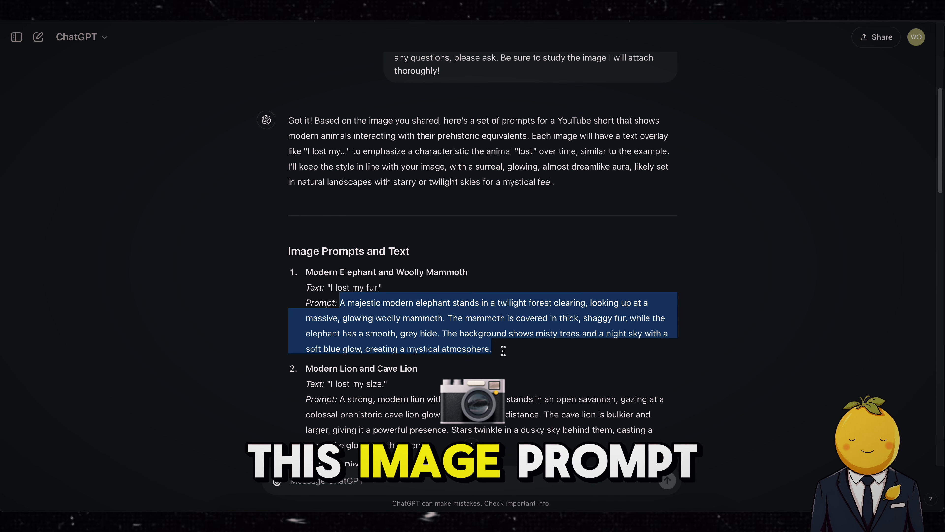
{"action": "right_click", "coordinate": [468, 321]}
{"action": "left_click", "coordinate": [481, 367]}
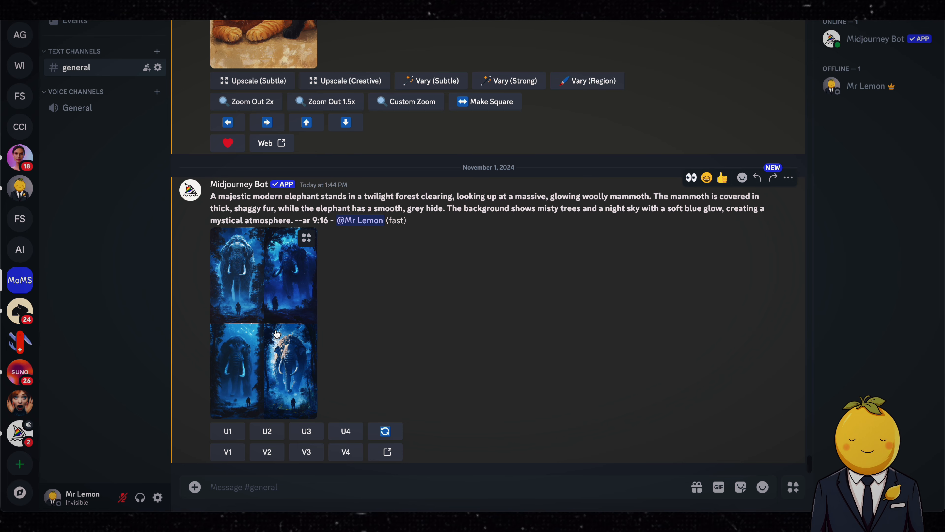
{"action": "left_click", "coordinate": [277, 332]}
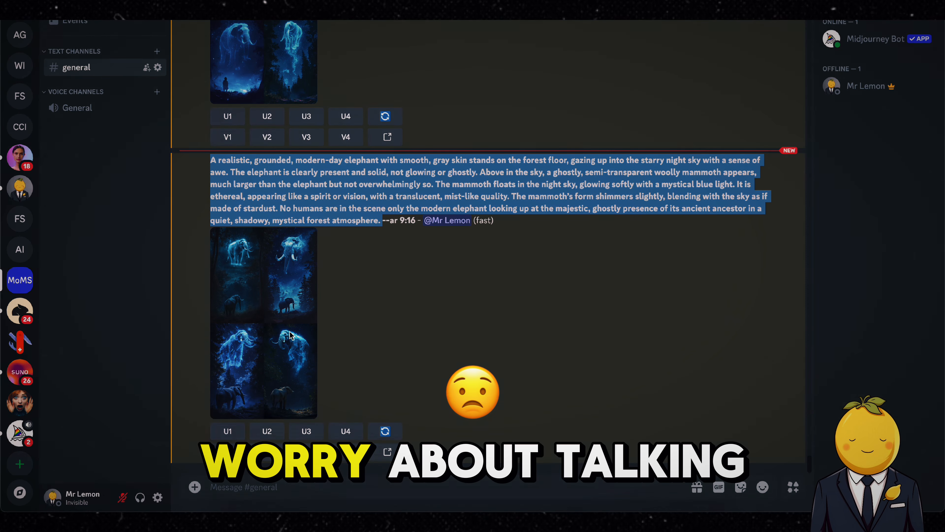
Open the upscaled elephant-and-mammoth Midjourney image in the browser and zoom in to inspect it.
{"action": "left_click", "coordinate": [290, 331]}
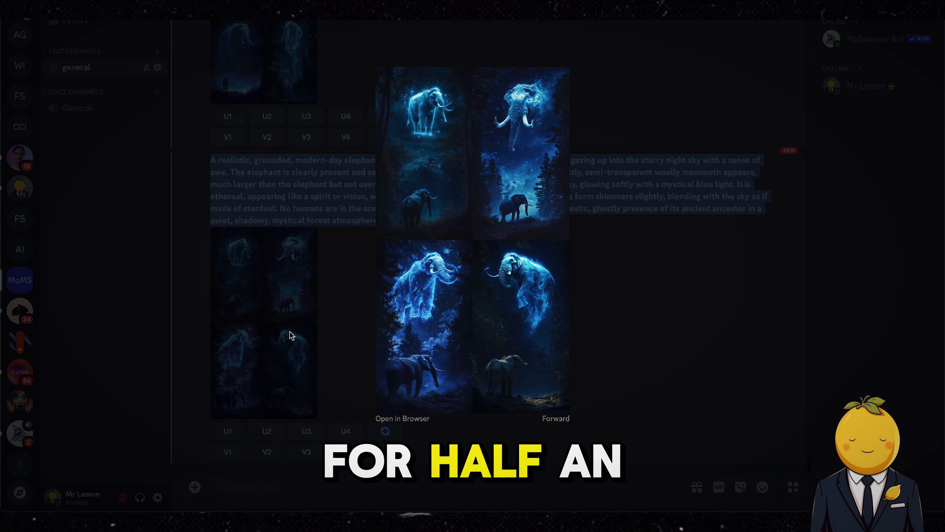
{"action": "left_click", "coordinate": [340, 318]}
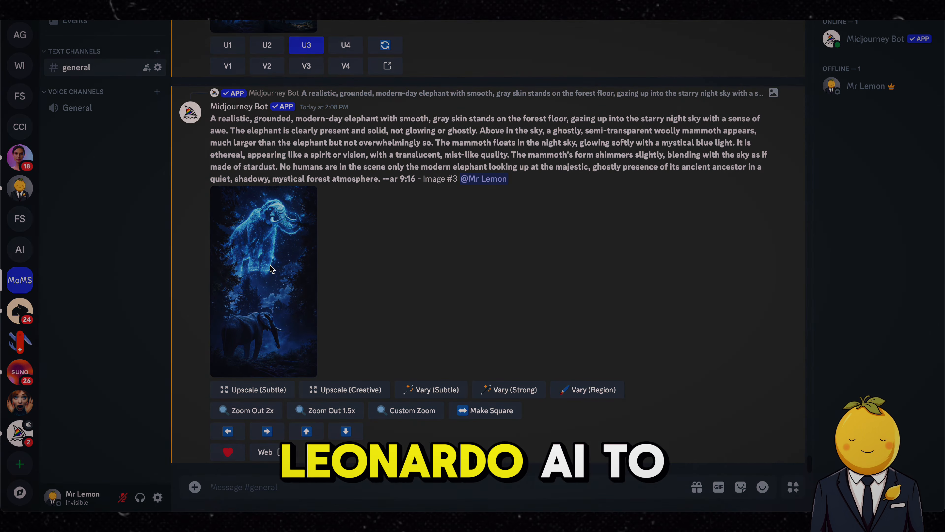
{"action": "left_click", "coordinate": [303, 197]}
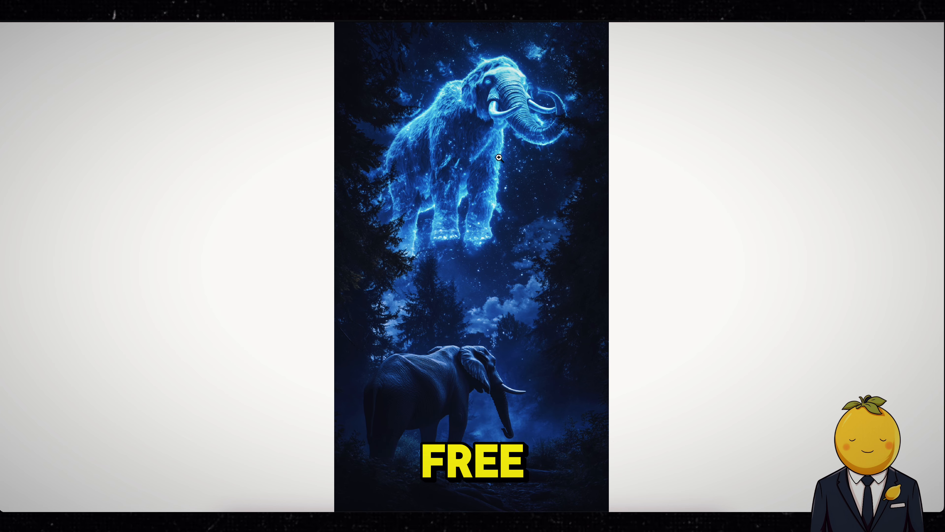
{"action": "right_click", "coordinate": [499, 155]}
{"action": "left_click", "coordinate": [518, 162]}
{"action": "left_click", "coordinate": [517, 158]}
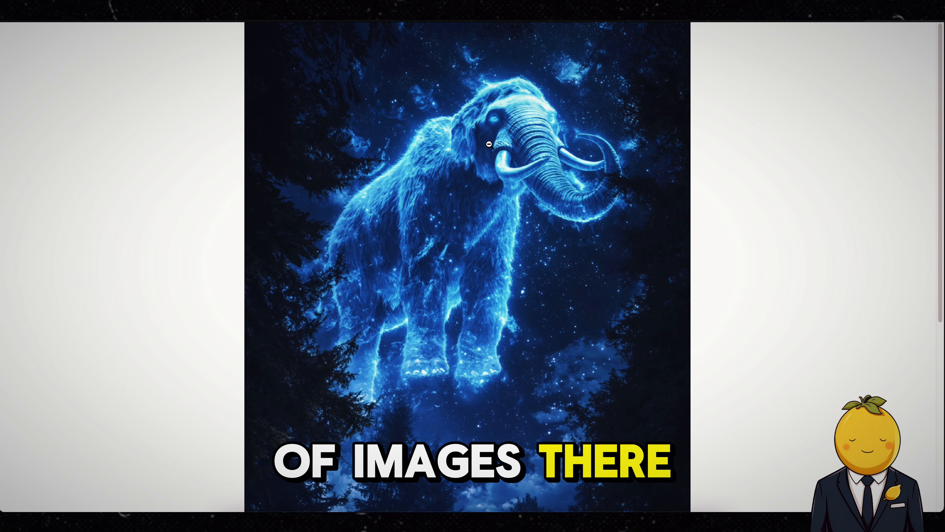
{"action": "scroll", "coordinate": [470, 254], "scroll_direction": "down", "scroll_amount": 10}
{"action": "scroll", "coordinate": [470, 253], "scroll_direction": "up", "scroll_amount": 10}
{"action": "left_click", "coordinate": [470, 253]}
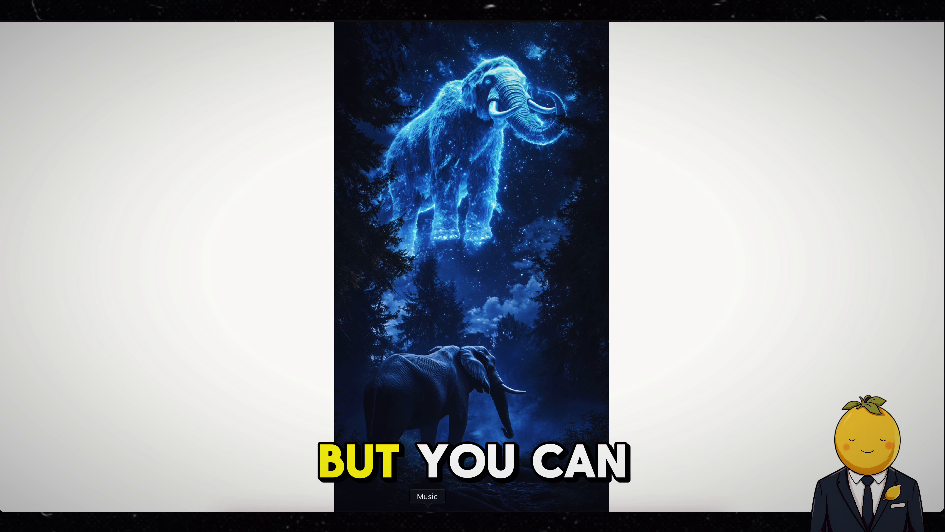
Copy the Modern Bear and Short-faced Bear prompt from the ChatGPT response for Midjourney.
{"action": "left_click", "coordinate": [436, 20]}
{"action": "scroll", "coordinate": [350, 261], "scroll_direction": "down", "scroll_amount": 5}
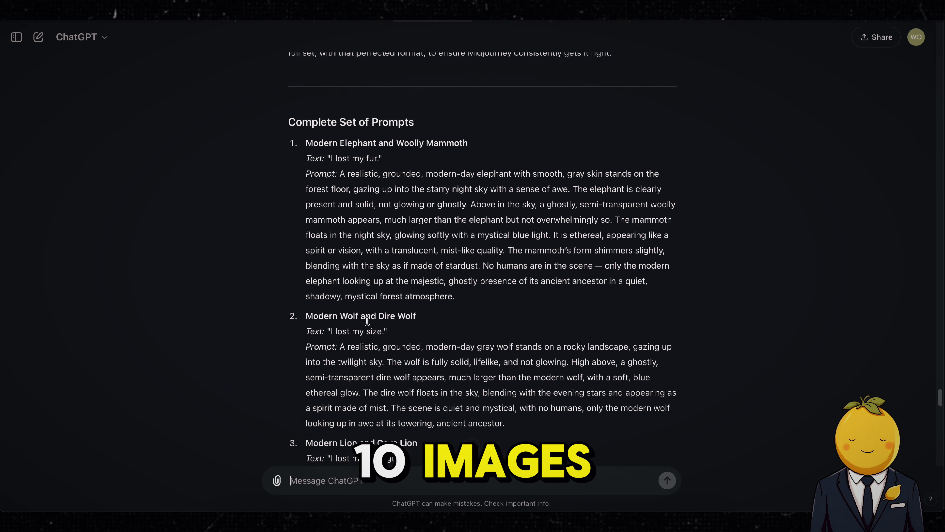
{"action": "left_click_drag", "start_coordinate": [339, 242], "coordinate": [518, 311]}
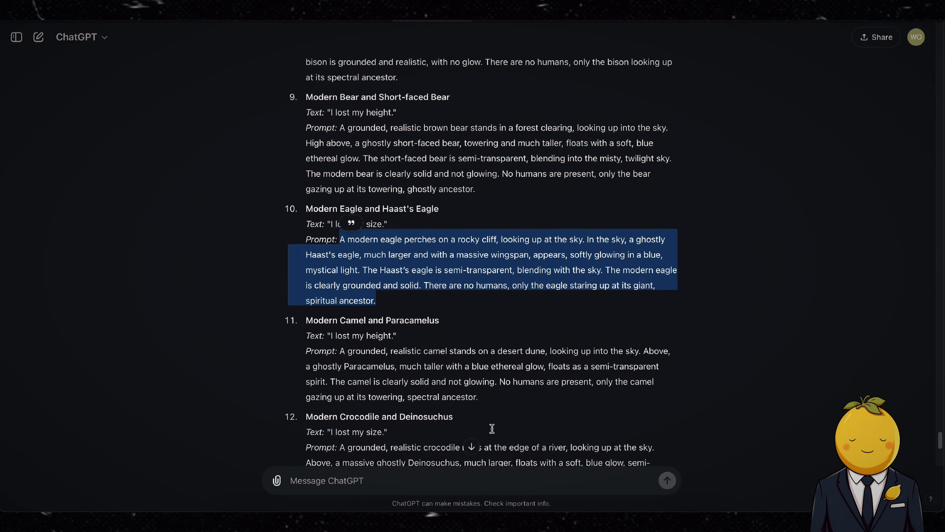
{"action": "scroll", "coordinate": [493, 428], "scroll_direction": "down", "scroll_amount": 3}
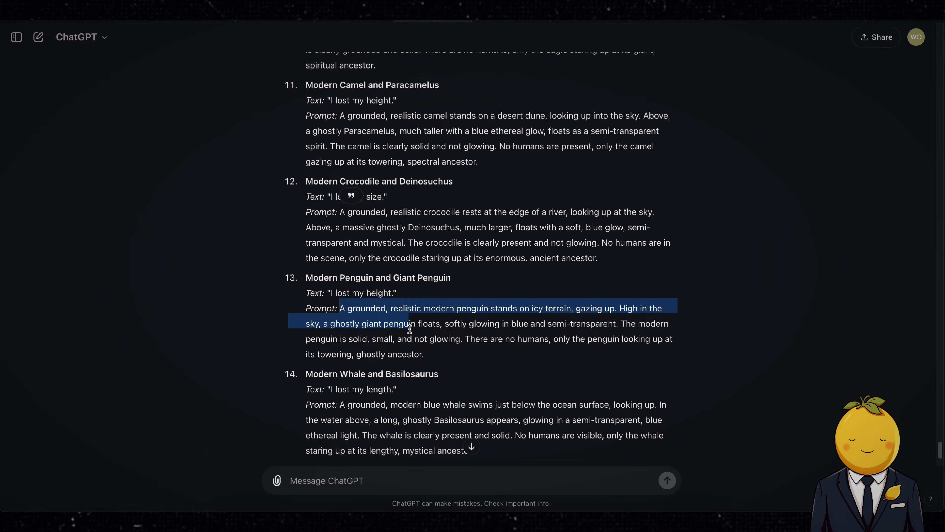
{"action": "left_click_drag", "start_coordinate": [410, 329], "coordinate": [424, 216]}
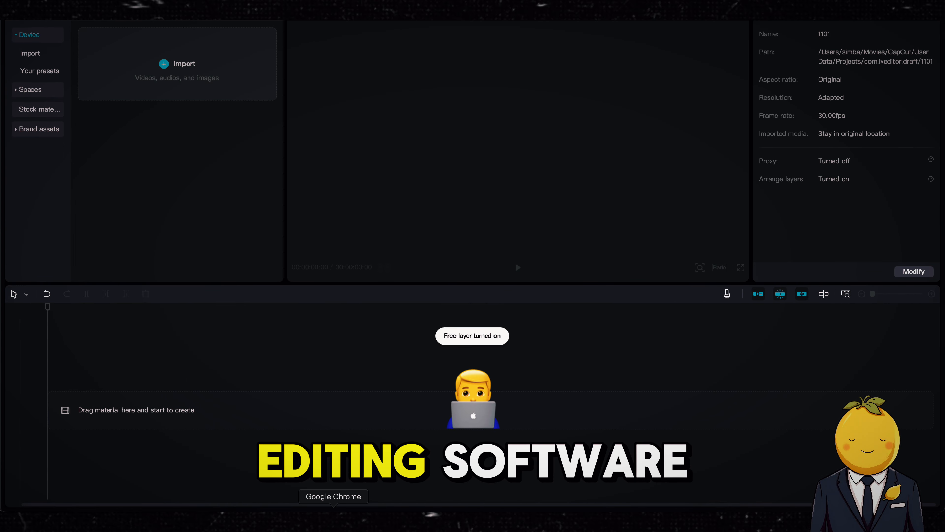
Copy the reference YouTube Short's link and paste it into 4K Video Downloader to download it.
{"action": "left_click", "coordinate": [334, 521]}
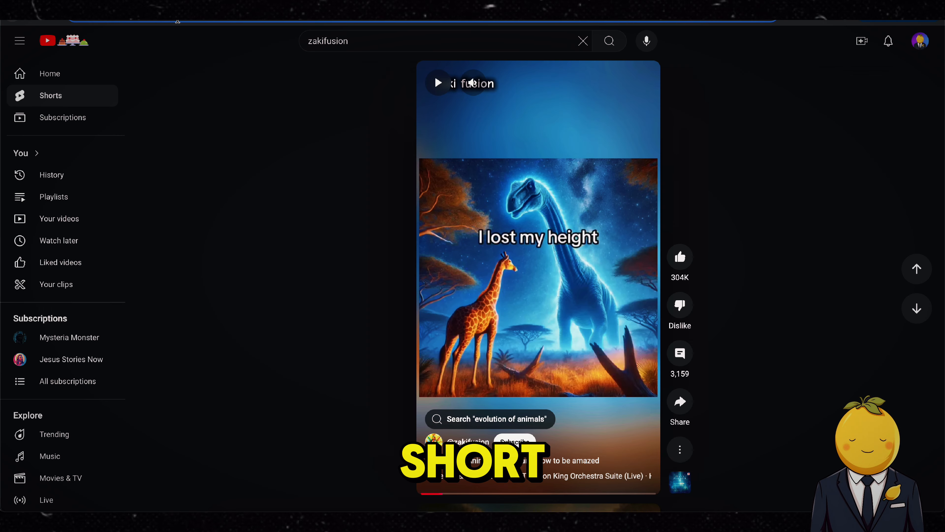
{"action": "right_click", "coordinate": [177, 21]}
{"action": "left_click", "coordinate": [211, 117]}
{"action": "left_click", "coordinate": [637, 521]}
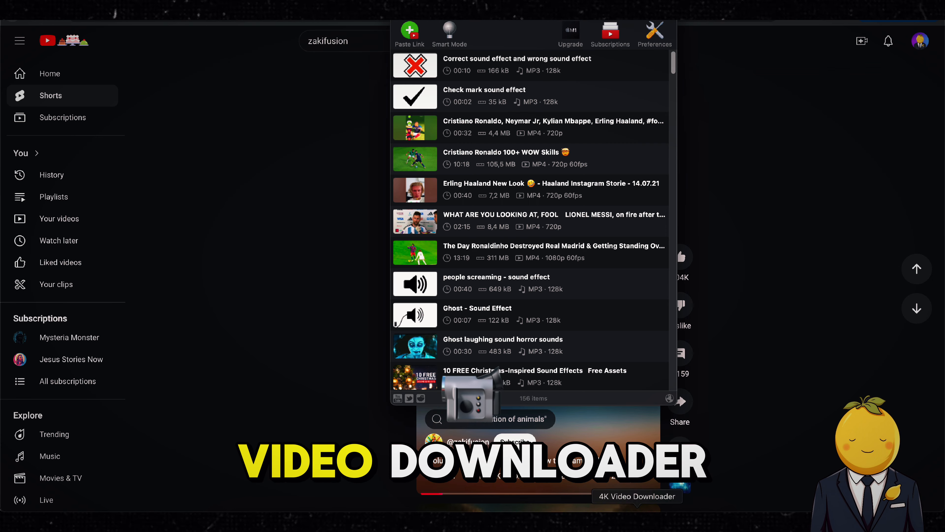
{"action": "left_click", "coordinate": [414, 37]}
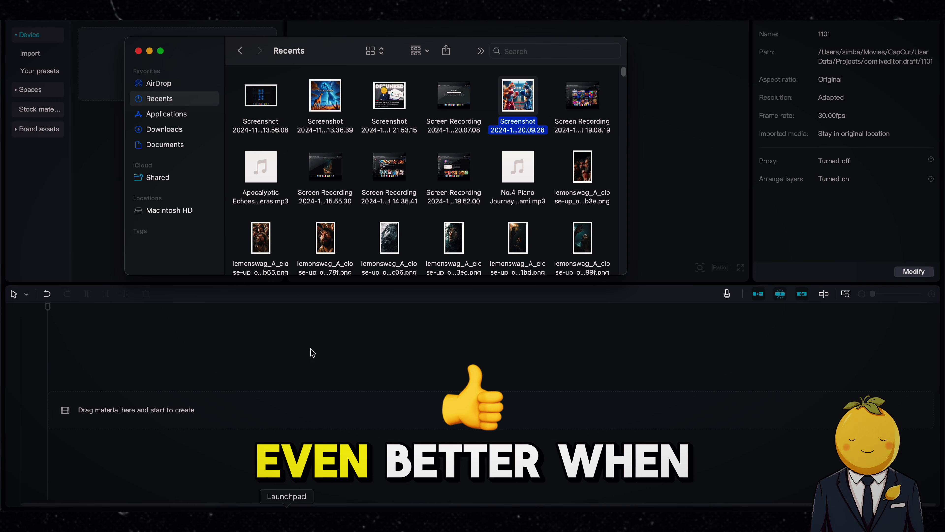
Preview the downloaded Evolution of Animals video on the timeline, then delete the clip.
{"action": "left_click", "coordinate": [199, 129]}
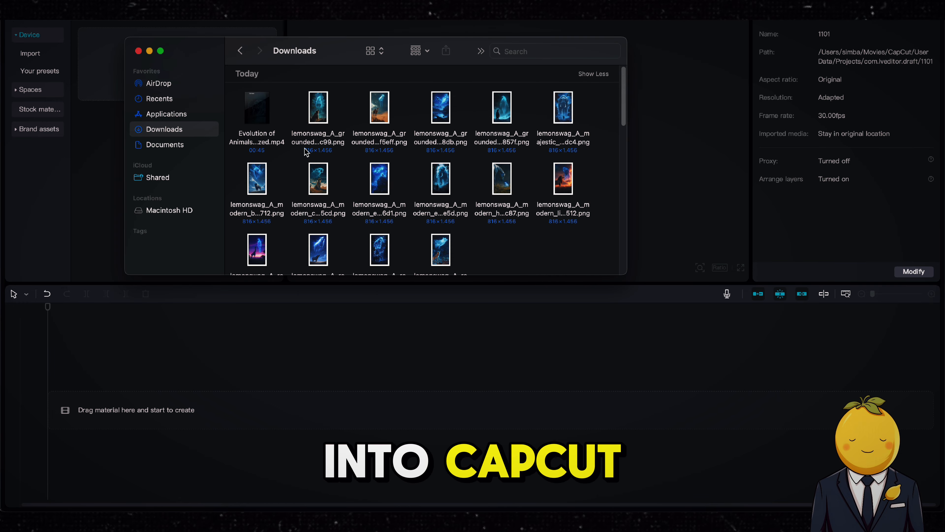
{"action": "left_click_drag", "start_coordinate": [257, 166], "coordinate": [200, 409]}
{"action": "key", "text": "space"}
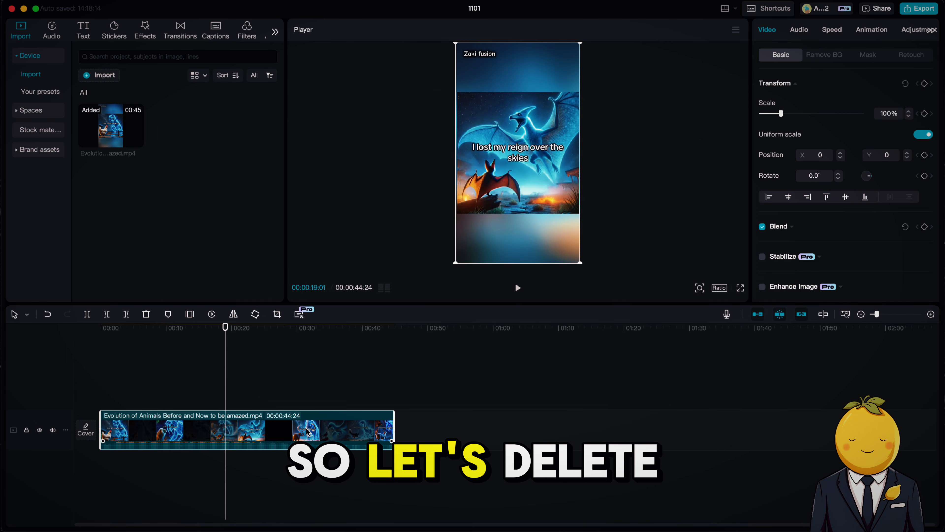
{"action": "key", "text": "Delete"}
Open the CapCut settings' Edit section with an image duration of 2.0 s and save.
{"action": "left_click", "coordinate": [36, 1]}
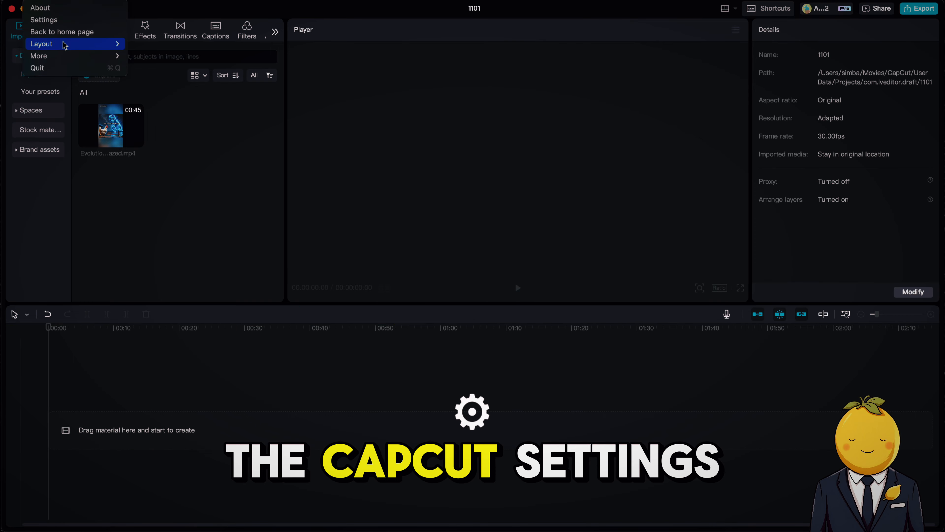
{"action": "left_click", "coordinate": [44, 19]}
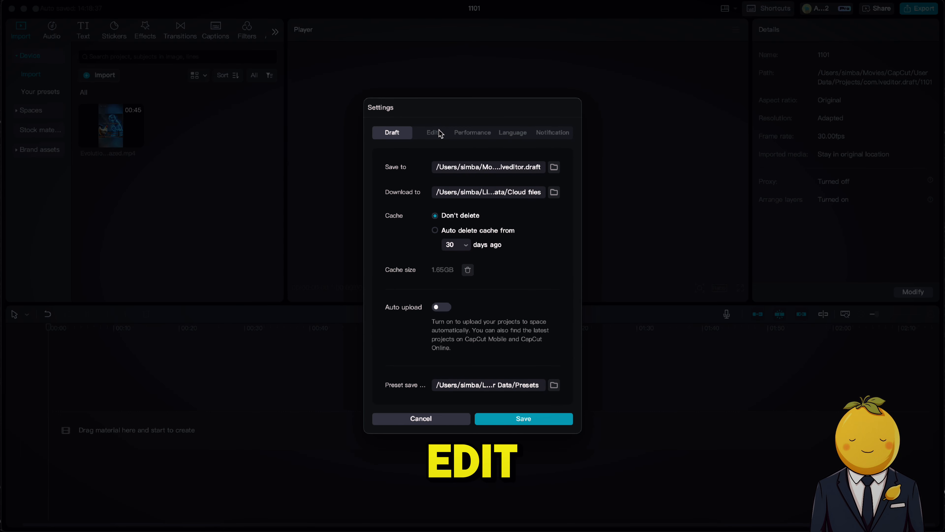
{"action": "left_click", "coordinate": [433, 141]}
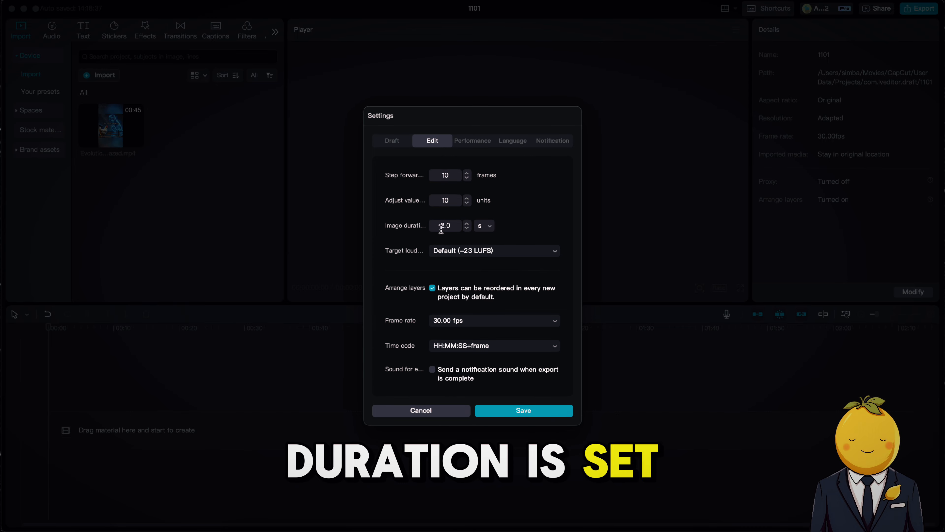
{"action": "left_click", "coordinate": [507, 412]}
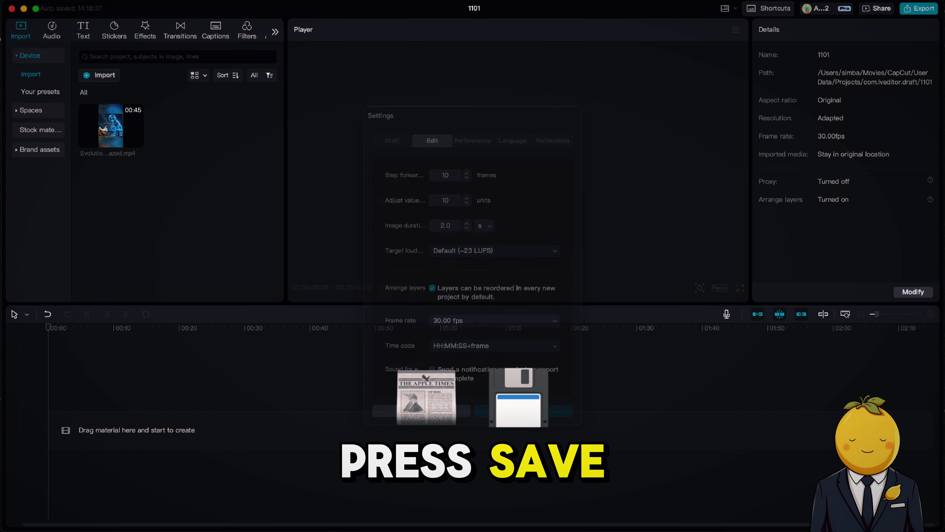
Add all the lemonswag animal images from Downloads to the timeline and play the slideshow.
{"action": "left_click", "coordinate": [237, 527]}
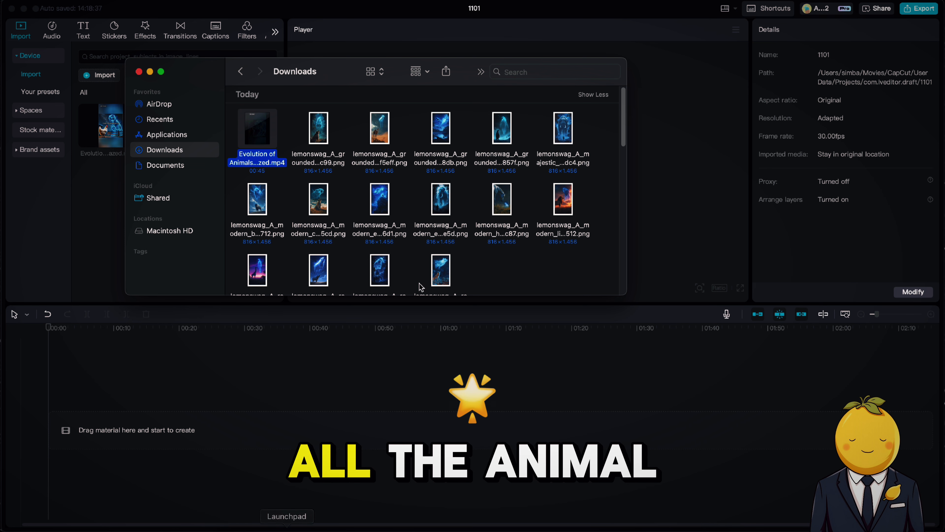
{"action": "scroll", "coordinate": [525, 249], "scroll_direction": "down", "scroll_amount": 4}
{"action": "scroll", "coordinate": [525, 246], "scroll_direction": "up", "scroll_amount": 2}
{"action": "left_click_drag", "start_coordinate": [579, 242], "coordinate": [214, 54]}
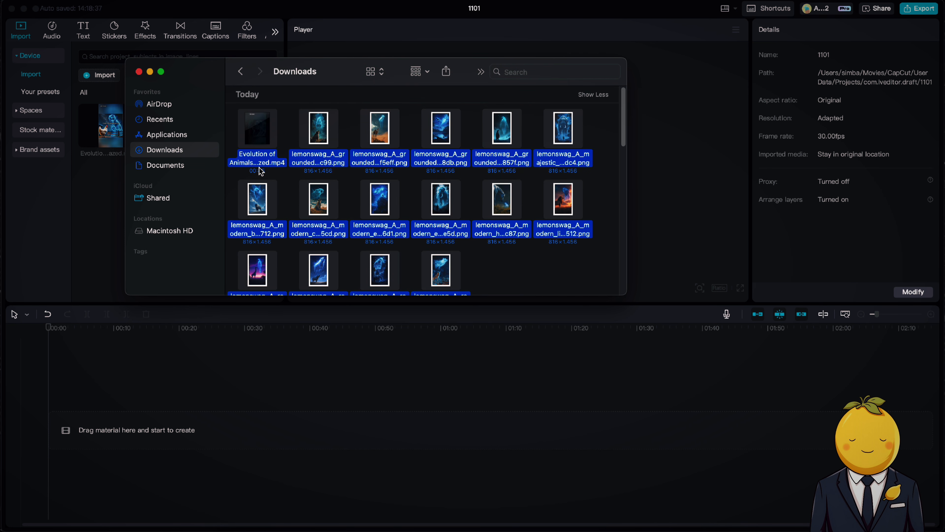
{"action": "scroll", "coordinate": [450, 206], "scroll_direction": "down", "scroll_amount": 2}
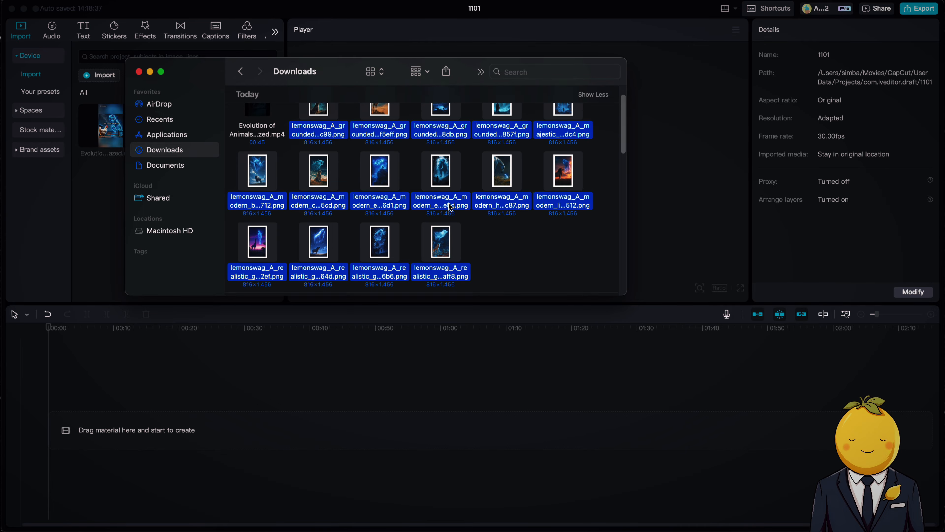
{"action": "left_click_drag", "start_coordinate": [449, 205], "coordinate": [219, 433]}
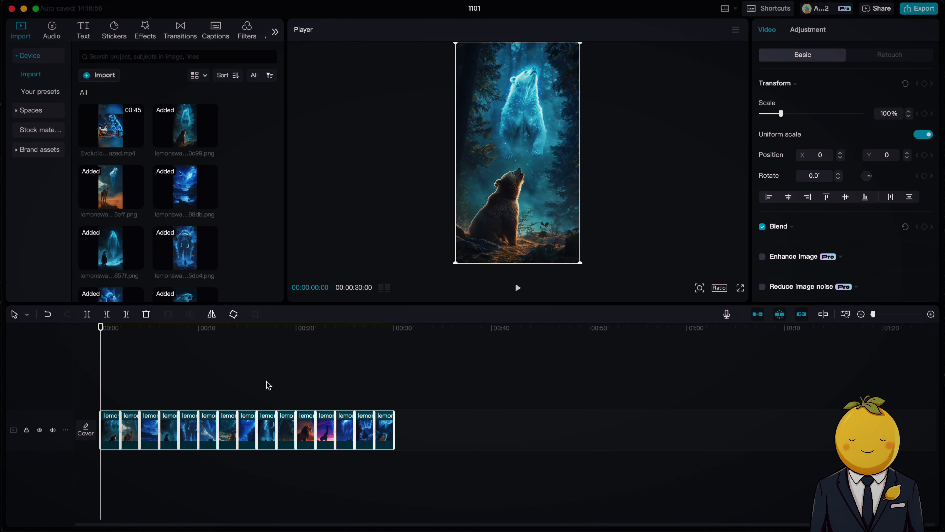
{"action": "left_click", "coordinate": [879, 315]}
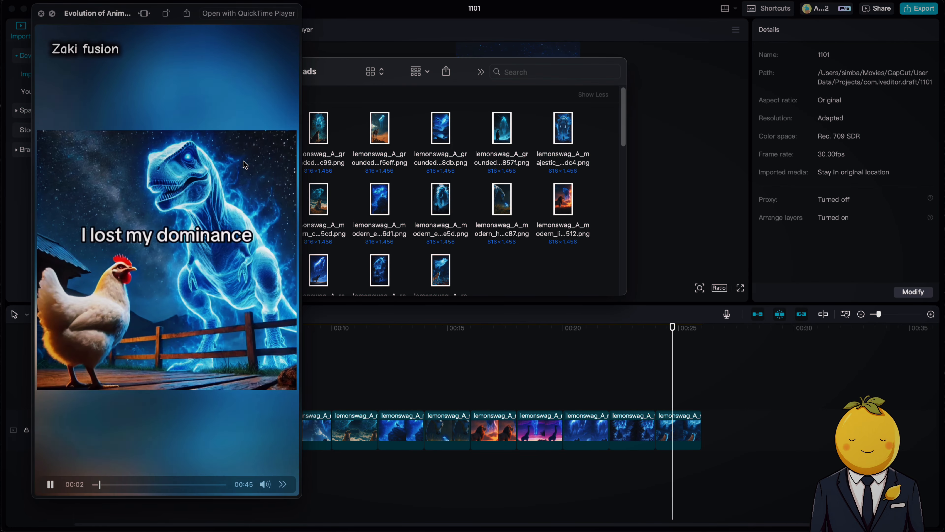
{"action": "key", "text": "space"}
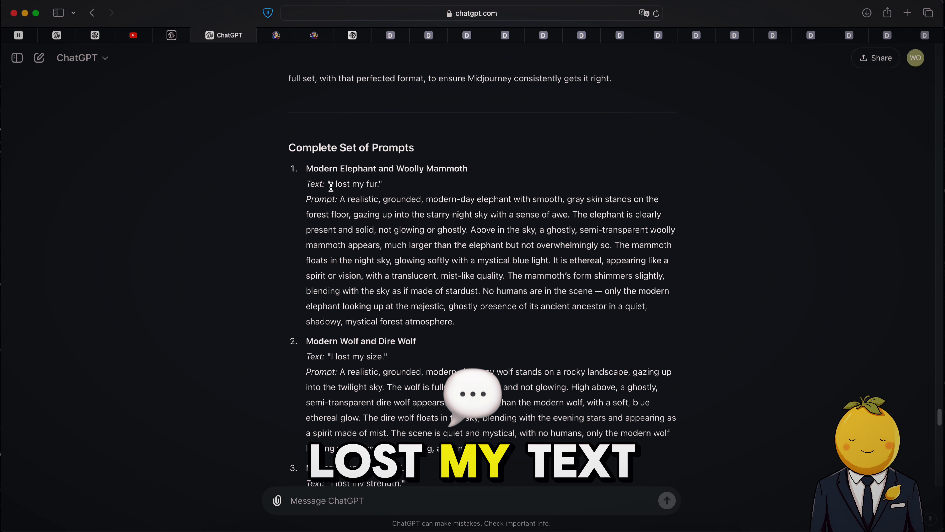
Copy the caption "I lost my fur." and replace a new default text's content with it.
{"action": "left_click_drag", "start_coordinate": [330, 183], "coordinate": [376, 184]}
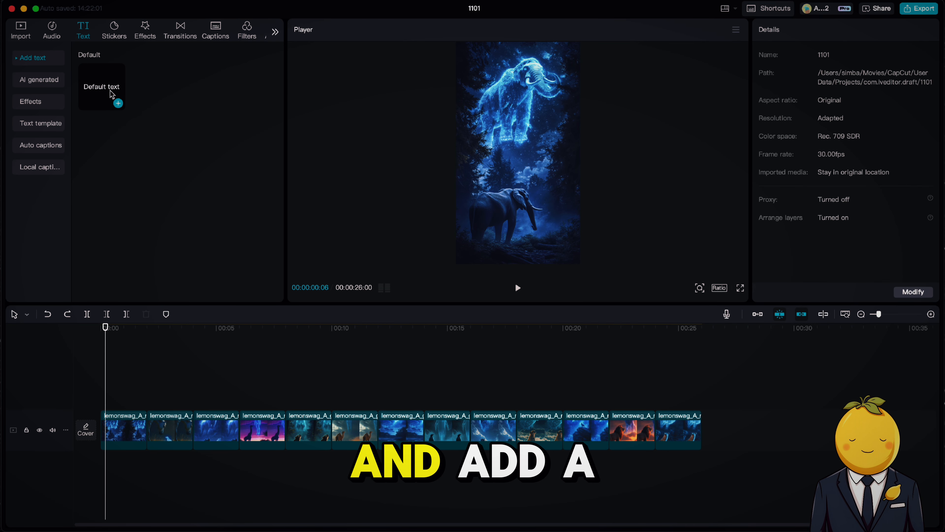
{"action": "left_click", "coordinate": [118, 103]}
{"action": "left_click", "coordinate": [810, 75]}
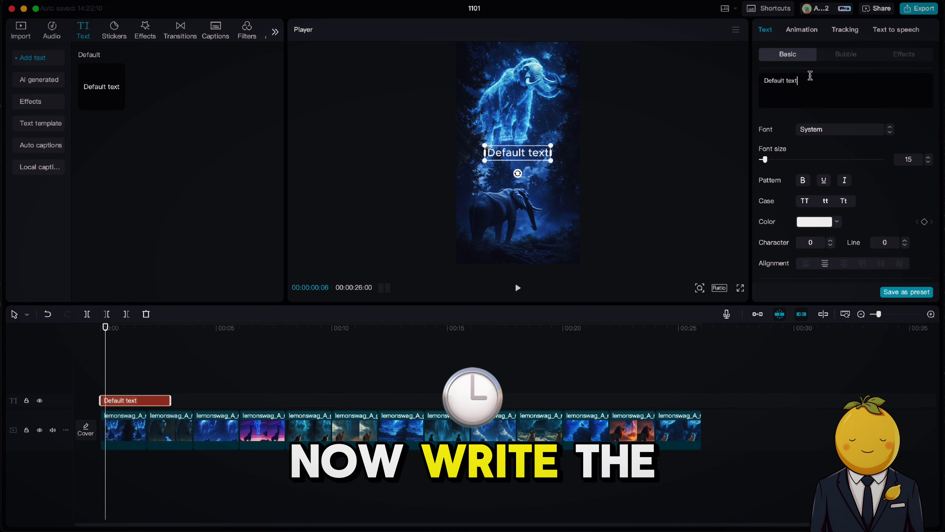
{"action": "key", "text": "super+a"}
{"action": "key", "text": "BackSpace"}
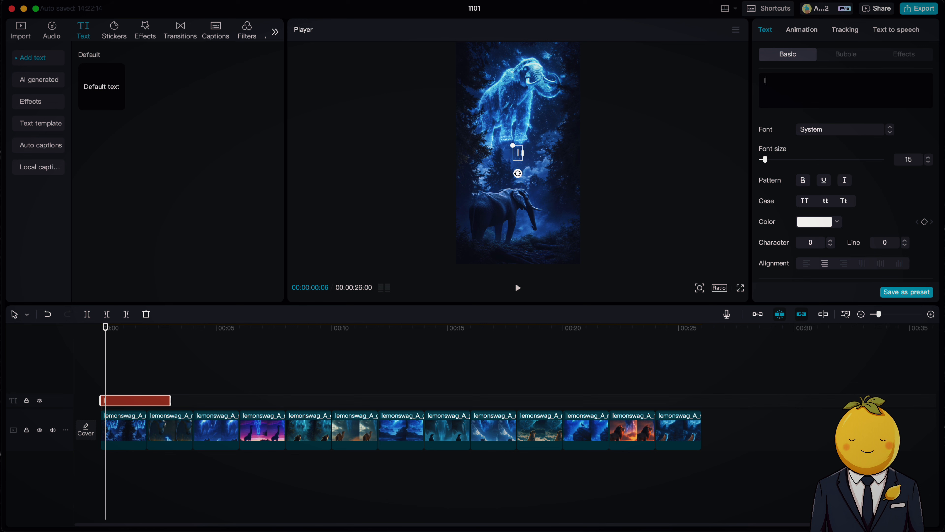
{"action": "type", "text": "I lost my fur."}
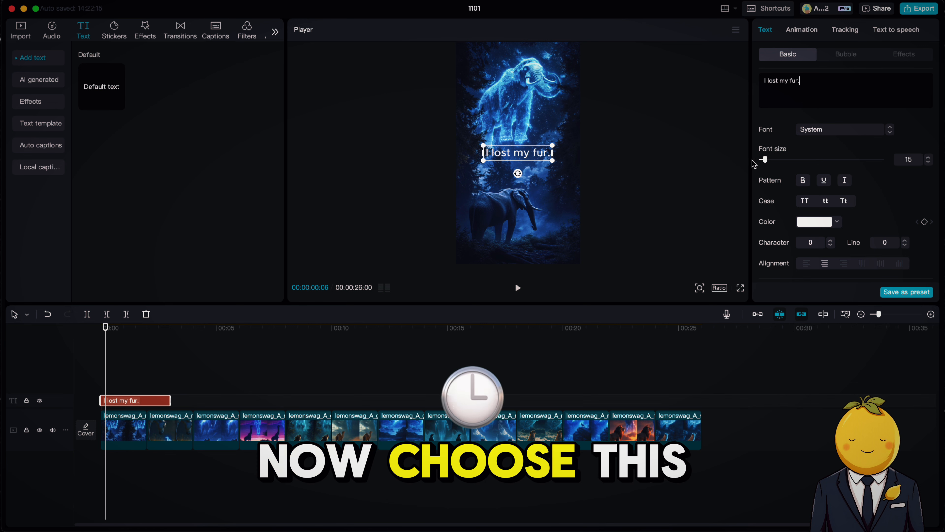
Apply the first preset text style and enlarge the caption to about 122% scale.
{"action": "scroll", "coordinate": [838, 211], "scroll_direction": "down", "scroll_amount": 5}
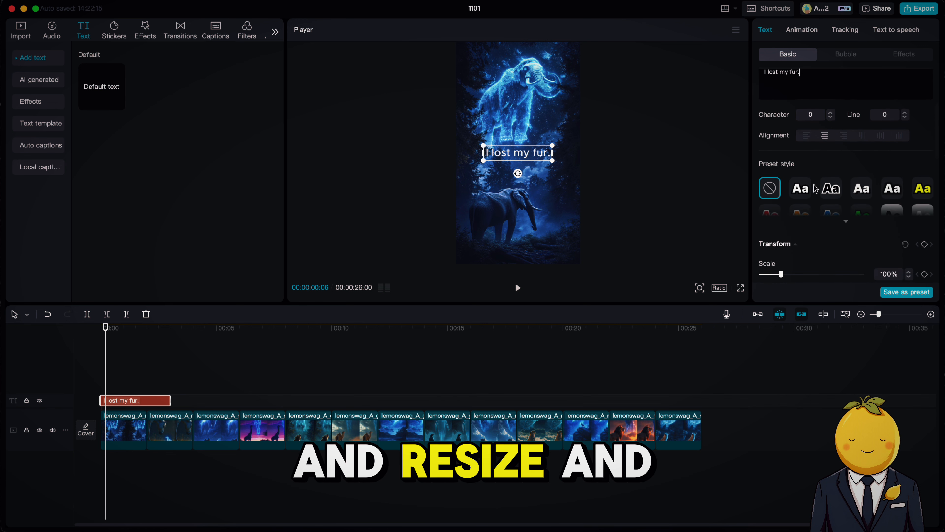
{"action": "left_click", "coordinate": [800, 188]}
{"action": "left_click_drag", "start_coordinate": [552, 145], "coordinate": [560, 144]}
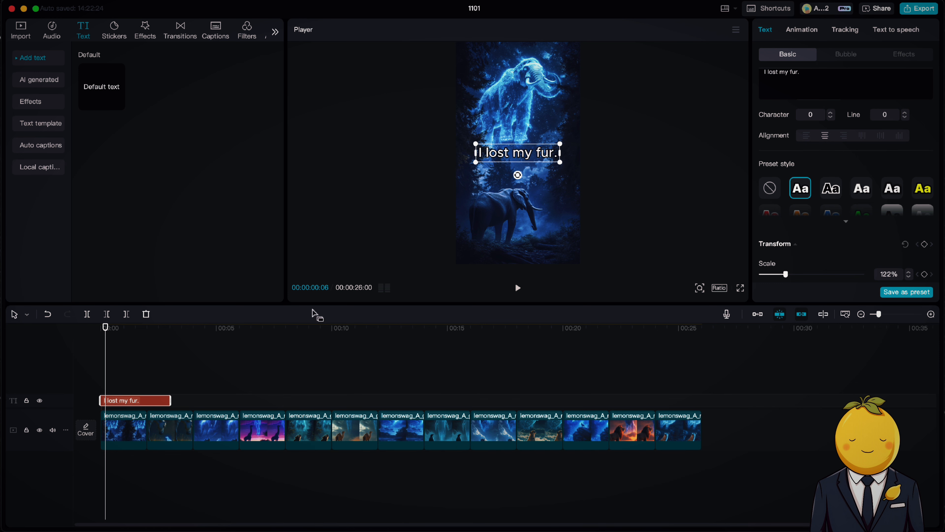
Shorten the caption clip to 2 seconds, copy it, and paste a copy at 2 seconds.
{"action": "left_click_drag", "start_coordinate": [167, 402], "coordinate": [142, 398]}
{"action": "left_click", "coordinate": [155, 333]}
{"action": "key", "text": "super+c"}
{"action": "key", "text": "super+v"}
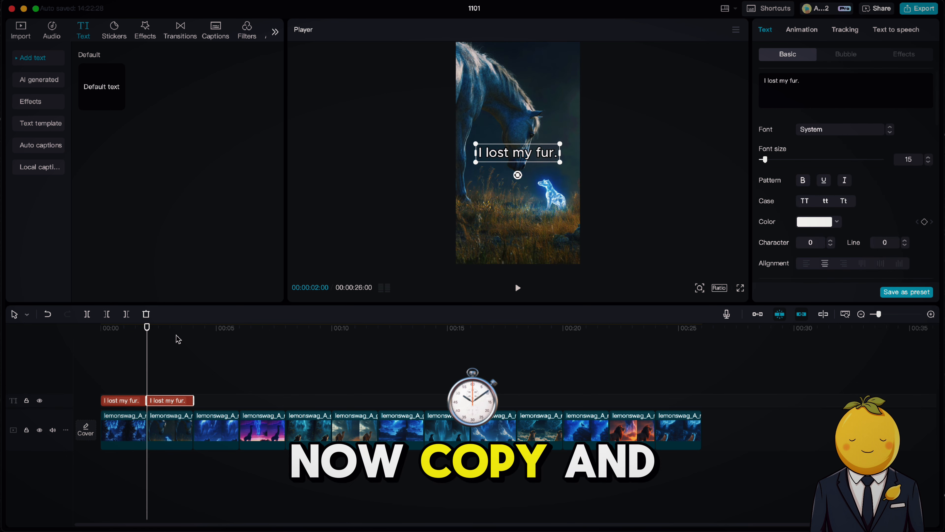
Paste further caption copies at 4, 6 and 8 seconds on the timeline.
{"action": "left_click", "coordinate": [192, 335]}
{"action": "key", "text": "super+v"}
{"action": "left_click", "coordinate": [239, 334]}
{"action": "key", "text": "super+v"}
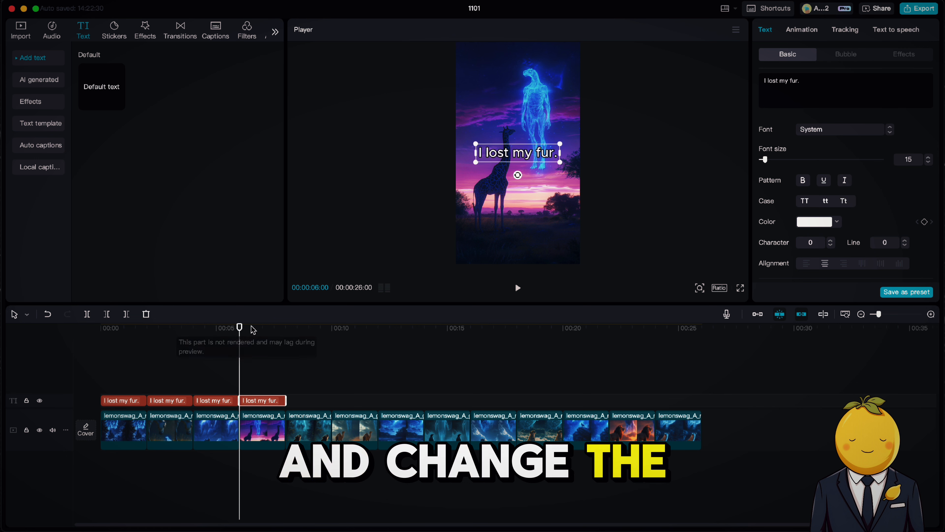
{"action": "left_click", "coordinate": [289, 330]}
{"action": "left_click", "coordinate": [286, 329]}
{"action": "key", "text": "super+v"}
Select the five caption clips and paste copies of them starting at 10 seconds.
{"action": "left_click_drag", "start_coordinate": [383, 388], "coordinate": [142, 403]}
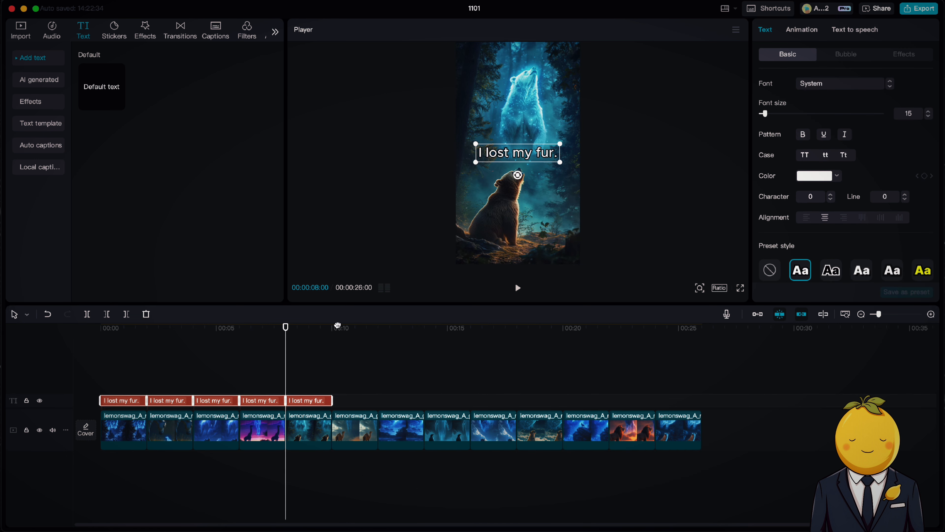
{"action": "left_click", "coordinate": [331, 328]}
{"action": "key", "text": "super+v"}
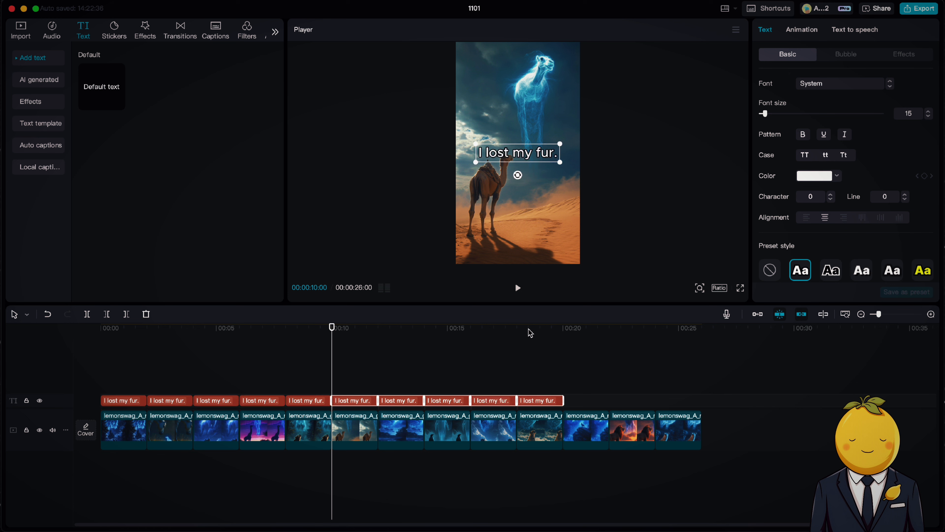
{"action": "key", "text": "super+v"}
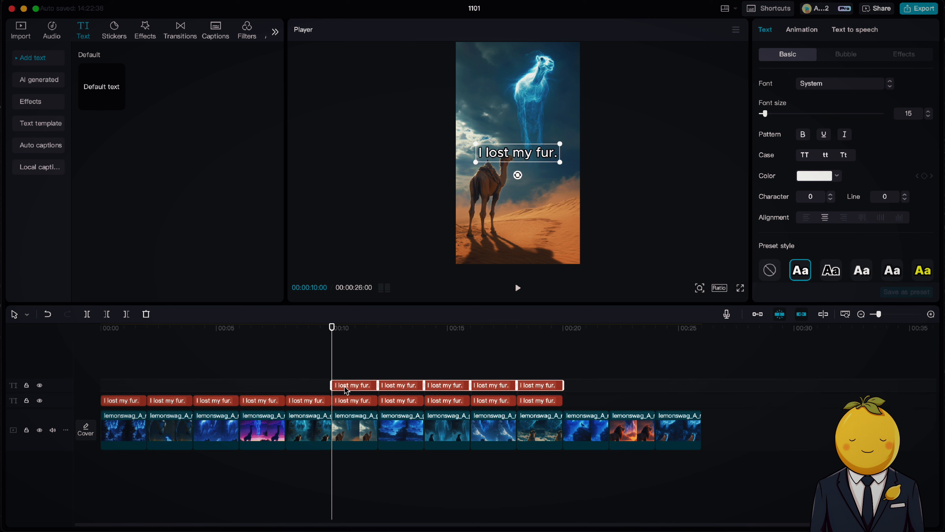
Move the copied captions onto the main caption track after the others and delete the extra captions past the last image.
{"action": "left_click_drag", "start_coordinate": [337, 389], "coordinate": [579, 388]}
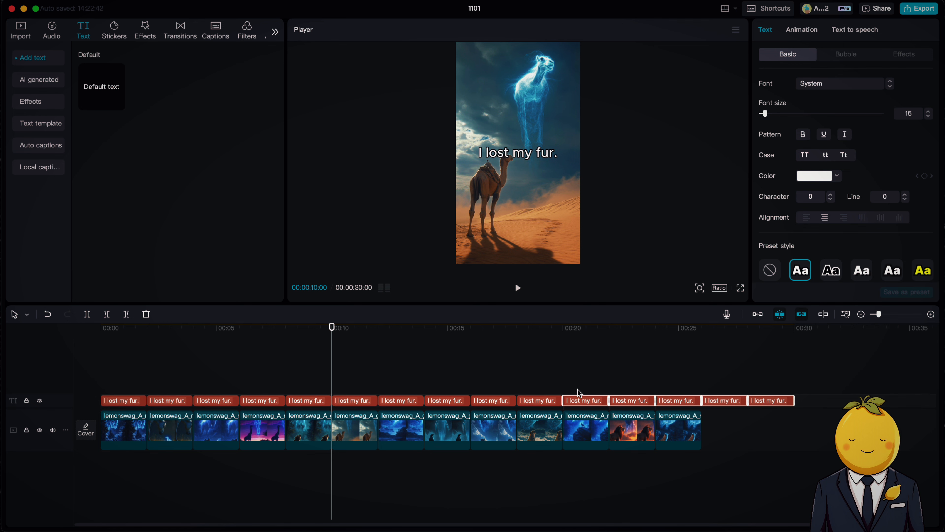
{"action": "left_click_drag", "start_coordinate": [812, 375], "coordinate": [736, 416]}
{"action": "key", "text": "Delete"}
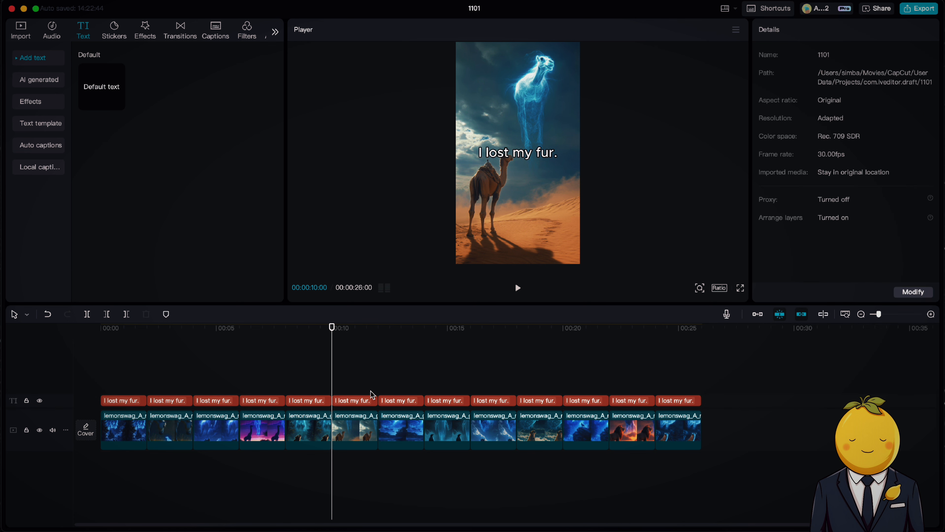
Check the ChatGPT list, then change the last caption over the wolf image to "I lost my size.".
{"action": "left_click", "coordinate": [343, 516]}
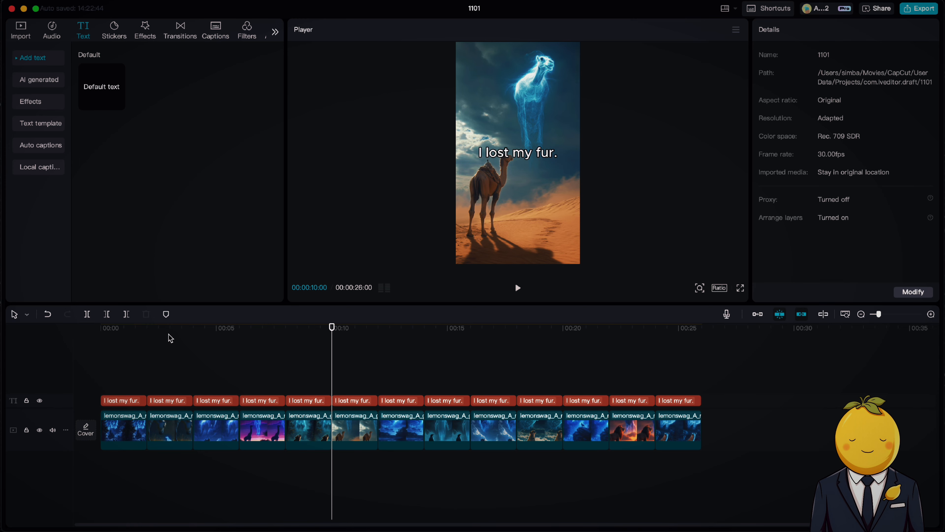
{"action": "left_click_drag", "start_coordinate": [331, 327], "coordinate": [680, 343]}
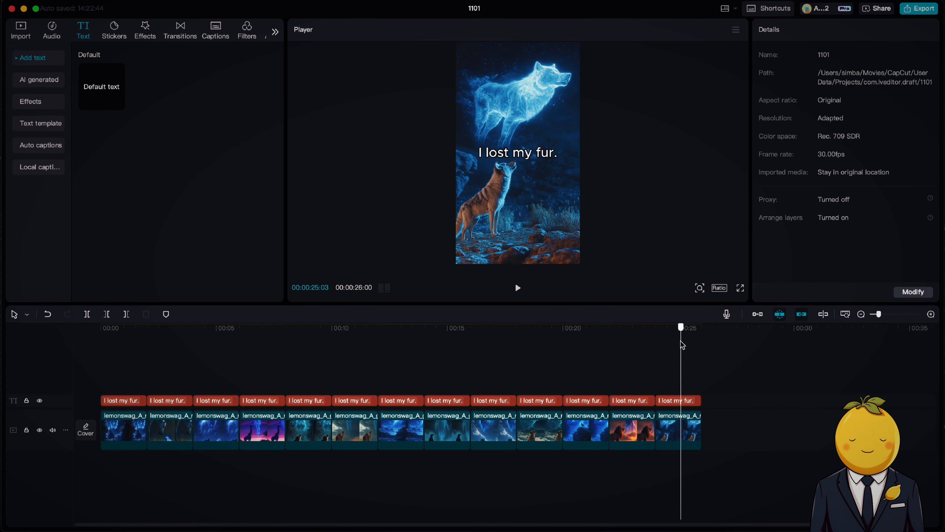
{"action": "left_click", "coordinate": [679, 401]}
{"action": "double_click", "coordinate": [795, 80]}
{"action": "type", "text": "size."}
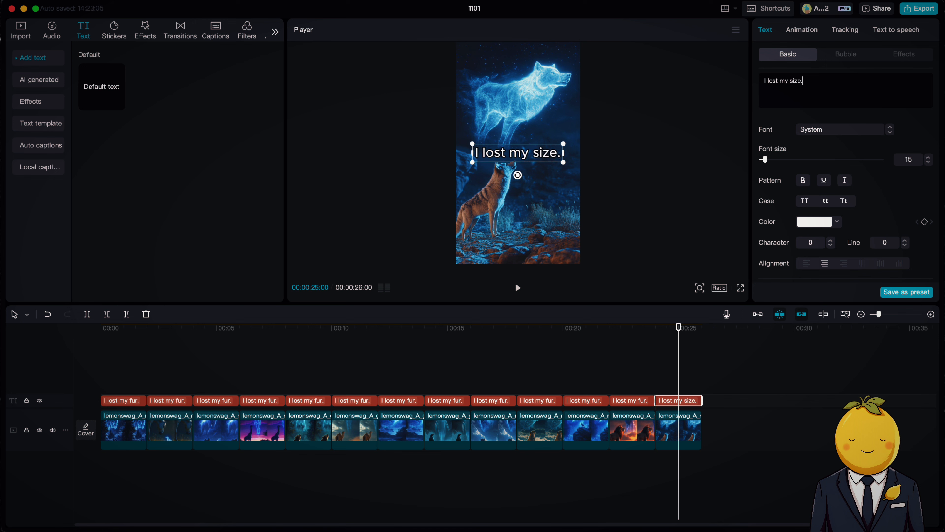
{"action": "left_click_drag", "start_coordinate": [546, 157], "coordinate": [545, 149]}
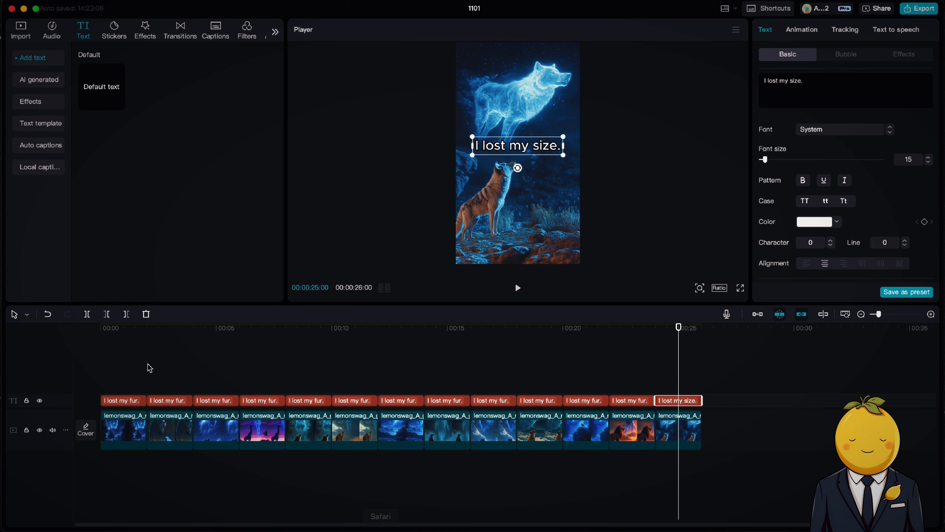
Change the horse caption to "I lost my small size." and move it lower in the frame.
{"action": "left_click_drag", "start_coordinate": [130, 328], "coordinate": [161, 329]}
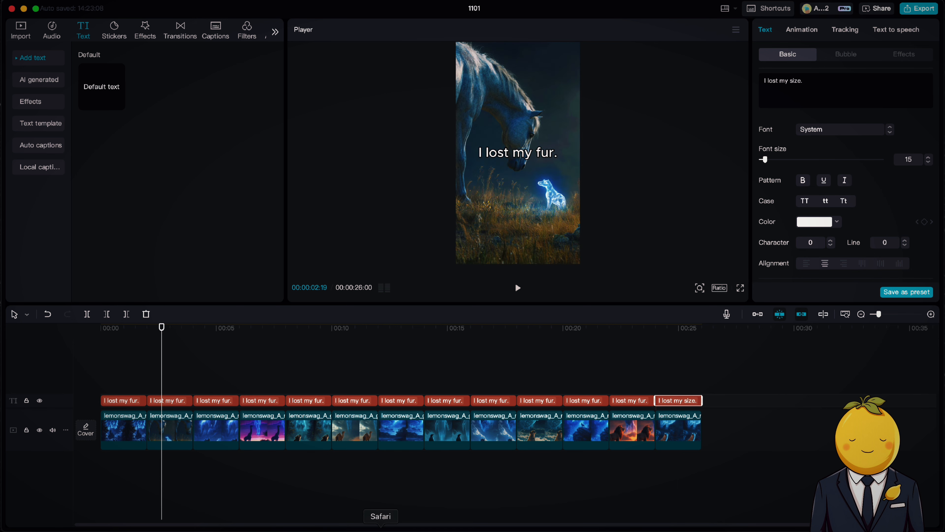
{"action": "left_click", "coordinate": [381, 527]}
{"action": "scroll", "coordinate": [419, 377], "scroll_direction": "down", "scroll_amount": 8}
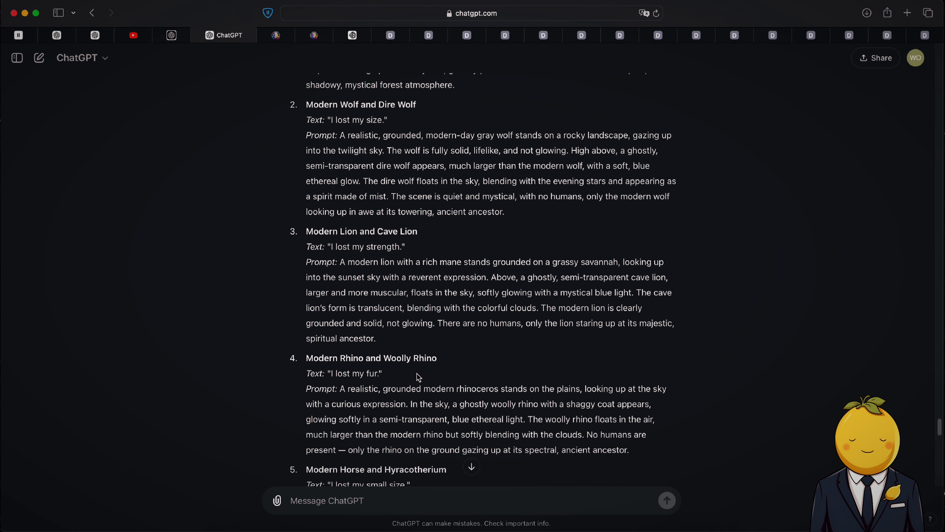
{"action": "left_click", "coordinate": [474, 526]}
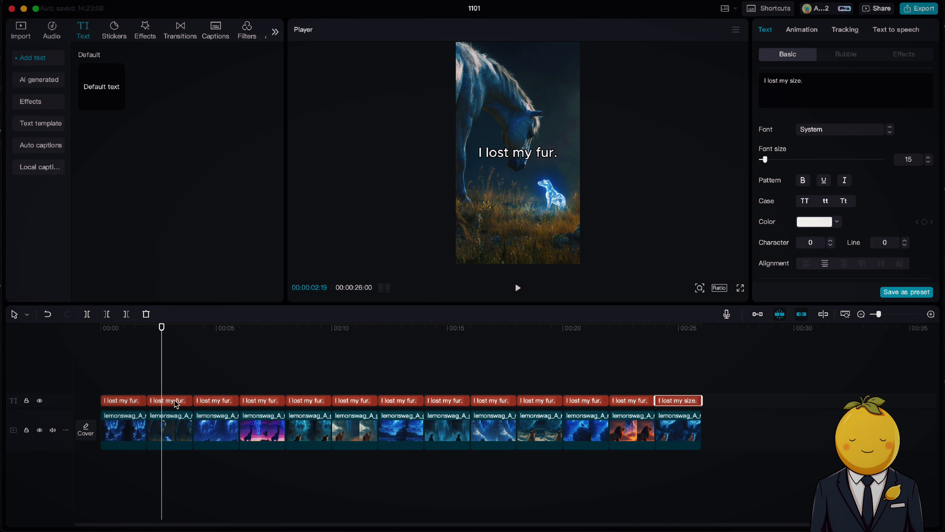
{"action": "left_click", "coordinate": [176, 401]}
{"action": "double_click", "coordinate": [795, 81]}
{"action": "type", "text": "small size"}
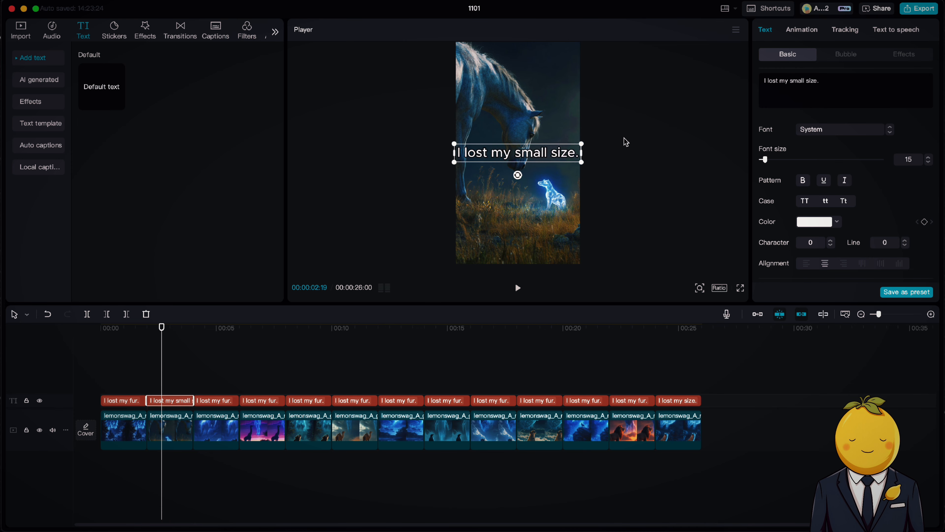
{"action": "left_click_drag", "start_coordinate": [577, 146], "coordinate": [554, 221]}
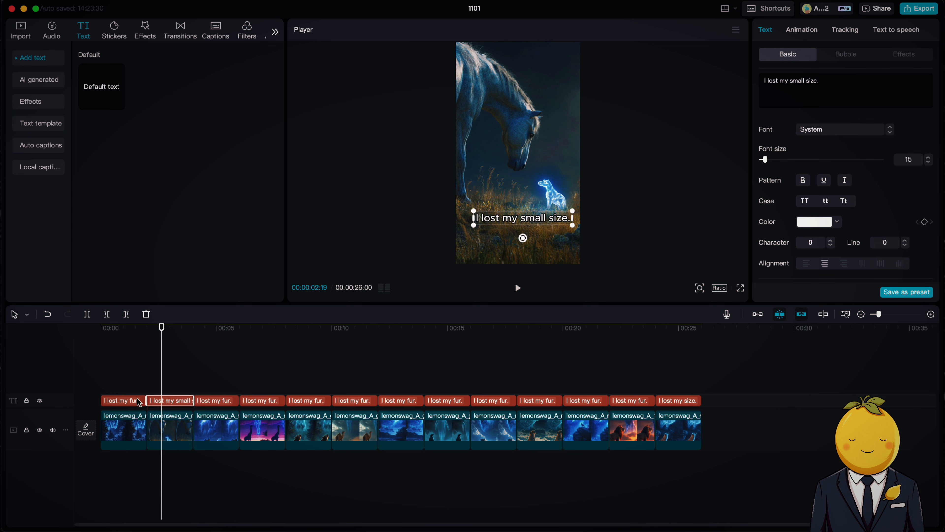
{"action": "left_click", "coordinate": [216, 376]}
Compare the rhino caption with the ChatGPT list and move the giraffe caption lower in the frame.
{"action": "left_click", "coordinate": [217, 400]}
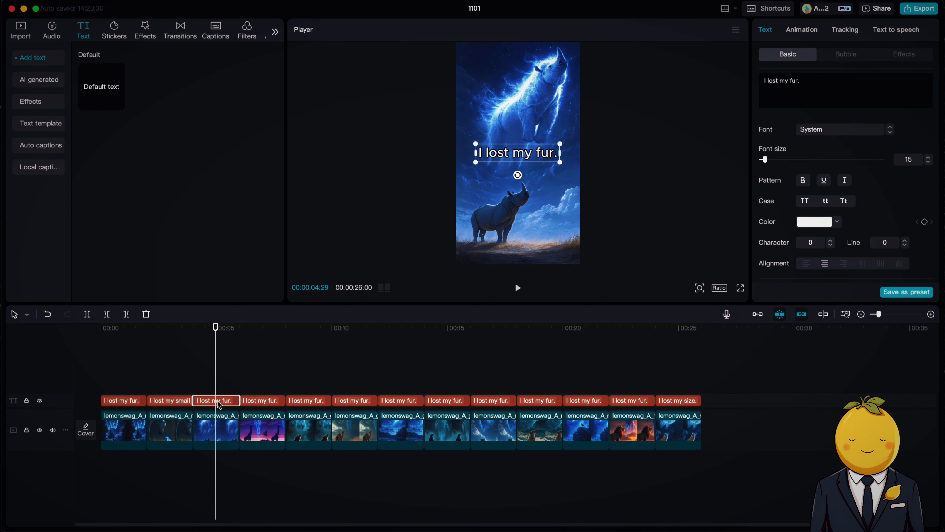
{"action": "left_click", "coordinate": [381, 529]}
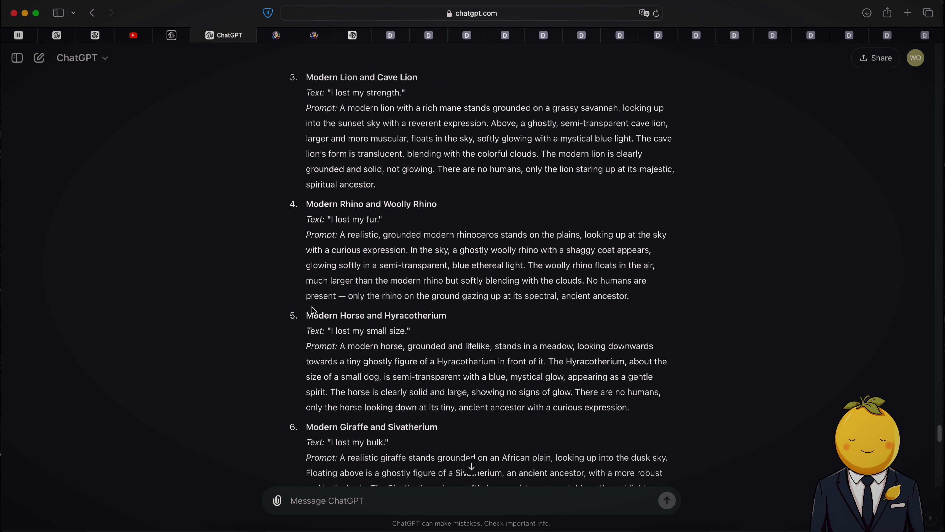
{"action": "scroll", "coordinate": [312, 307], "scroll_direction": "up", "scroll_amount": 3}
{"action": "left_click", "coordinate": [475, 529]}
{"action": "left_click", "coordinate": [258, 327]}
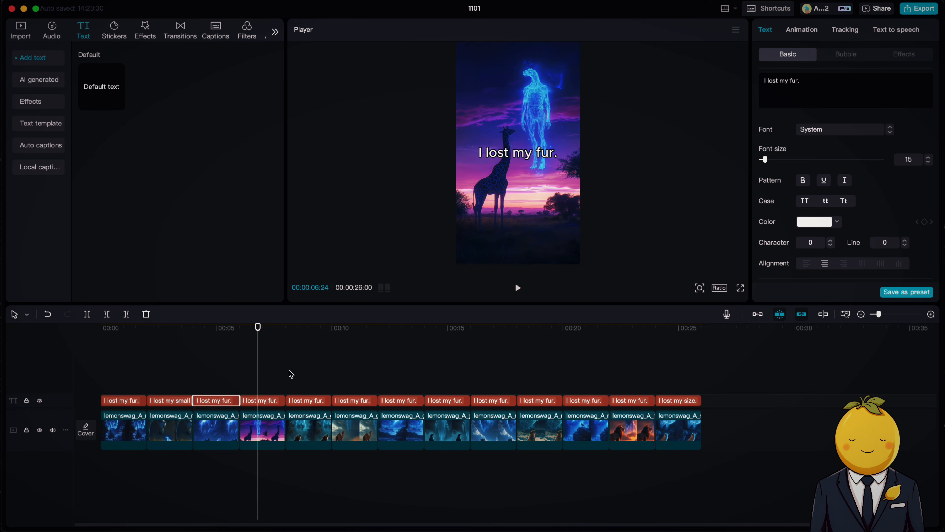
{"action": "left_click_drag", "start_coordinate": [530, 155], "coordinate": [547, 180]}
Change the giraffe caption to "I lost my bulk.".
{"action": "left_click", "coordinate": [333, 529]}
{"action": "left_click", "coordinate": [381, 528]}
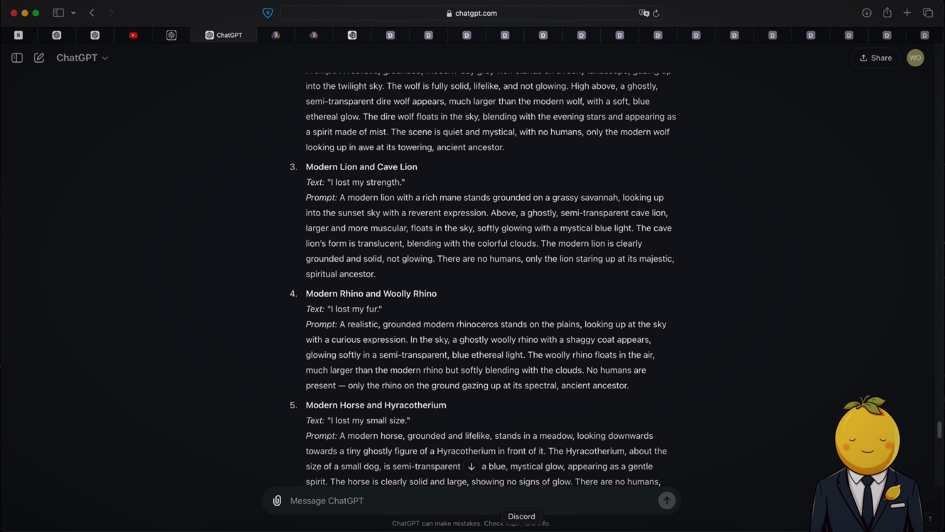
{"action": "scroll", "coordinate": [498, 335], "scroll_direction": "down", "scroll_amount": 8}
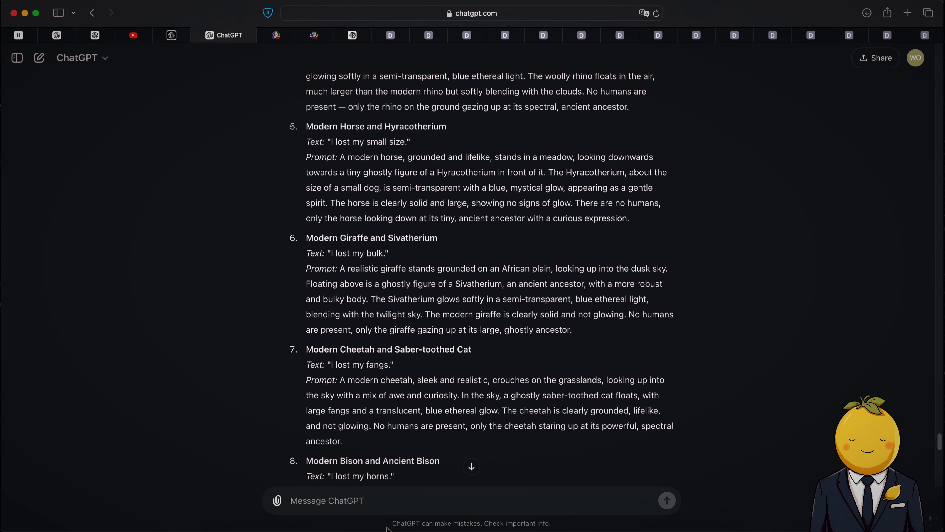
{"action": "left_click", "coordinate": [334, 529]}
{"action": "left_click", "coordinate": [475, 529]}
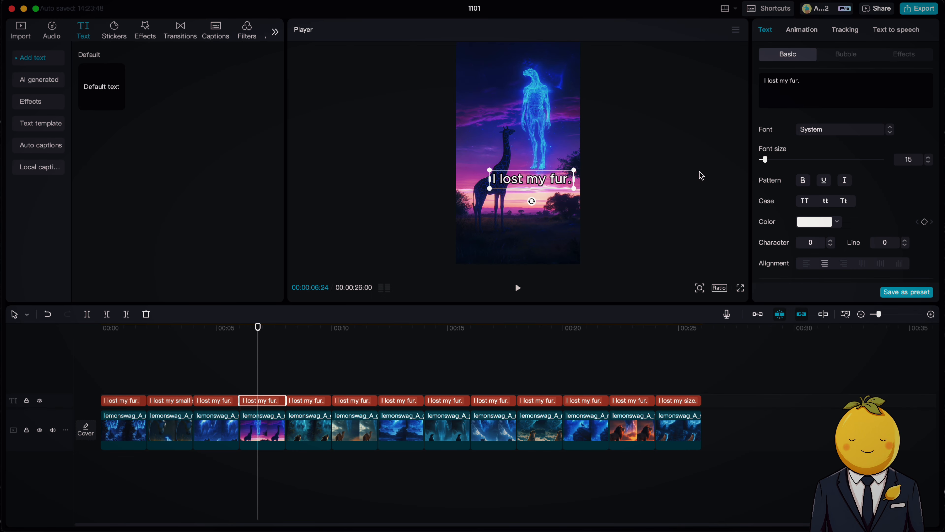
{"action": "type", "text": "bulk"}
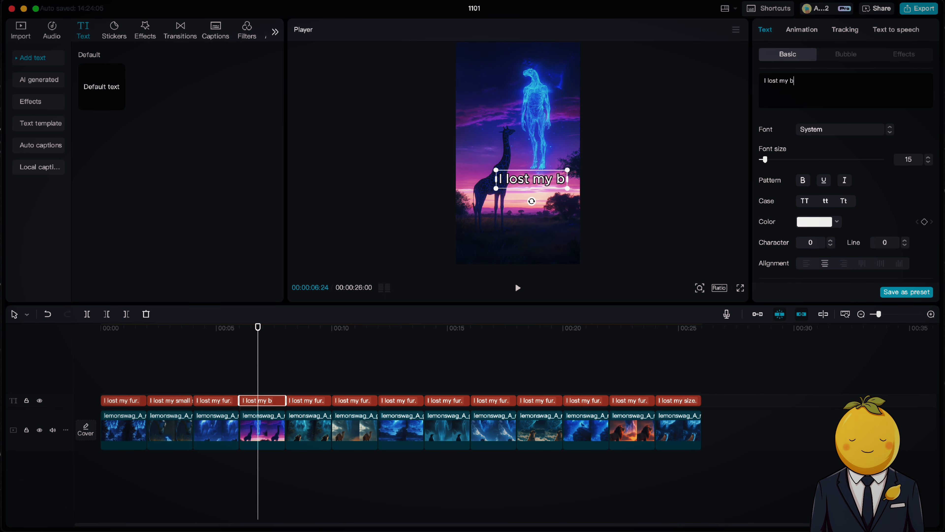
{"action": "left_click_drag", "start_coordinate": [483, 191], "coordinate": [504, 215]}
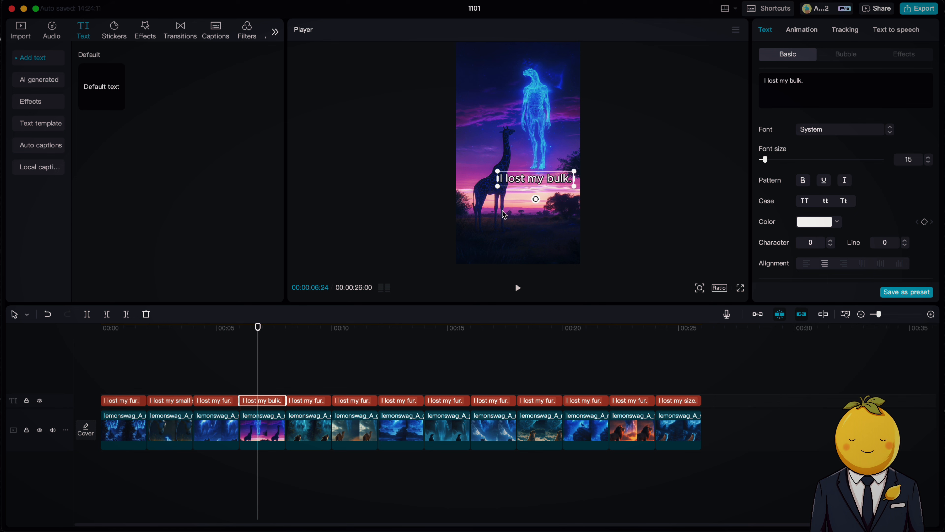
Change the bear caption to "I lost my height." and nudge it slightly right.
{"action": "left_click", "coordinate": [380, 529]}
{"action": "left_click", "coordinate": [475, 528]}
{"action": "left_click", "coordinate": [303, 332]}
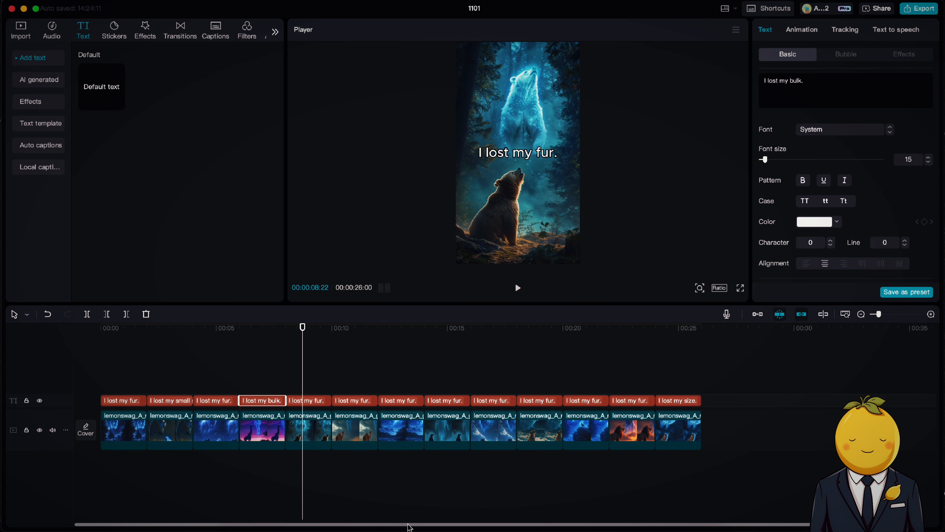
{"action": "left_click", "coordinate": [381, 529]}
{"action": "scroll", "coordinate": [415, 379], "scroll_direction": "up", "scroll_amount": 2}
{"action": "scroll", "coordinate": [416, 380], "scroll_direction": "down", "scroll_amount": 5}
{"action": "scroll", "coordinate": [416, 380], "scroll_direction": "down", "scroll_amount": 3}
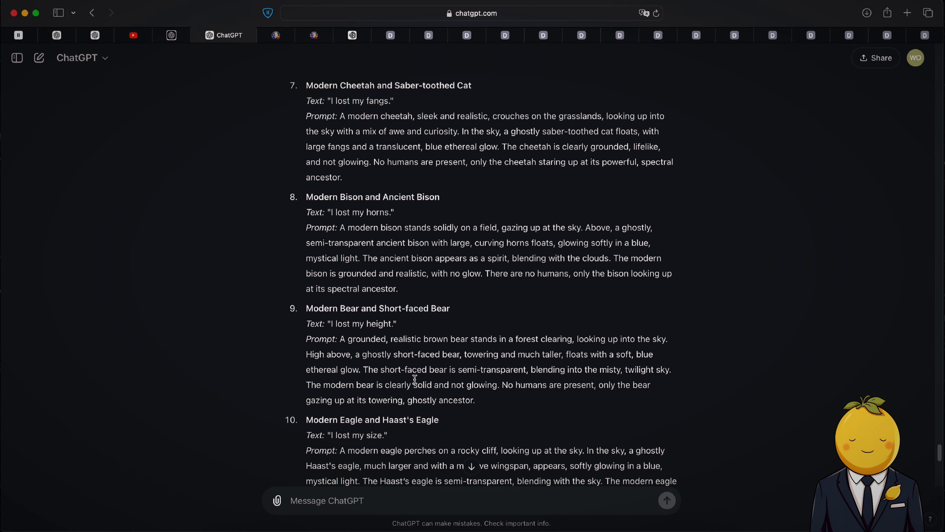
{"action": "left_click", "coordinate": [475, 528]}
{"action": "left_click", "coordinate": [309, 400]}
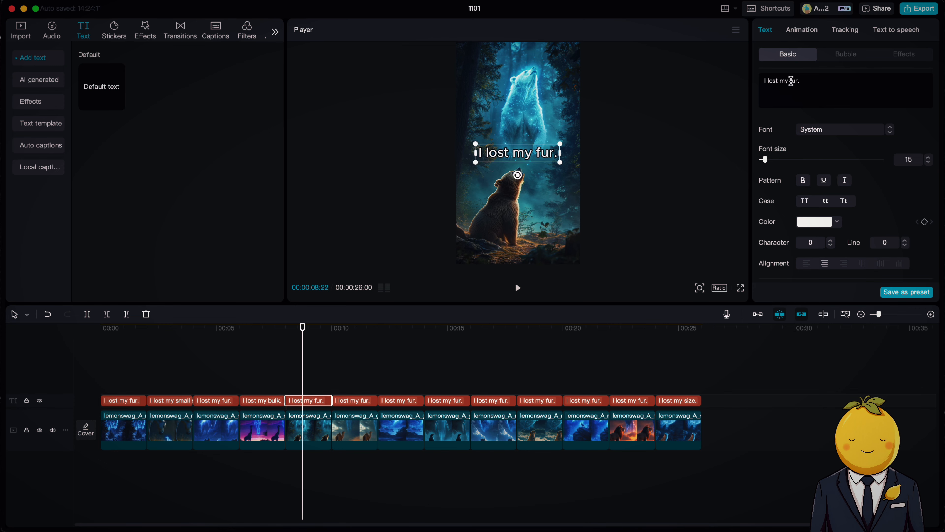
{"action": "type", "text": "height."}
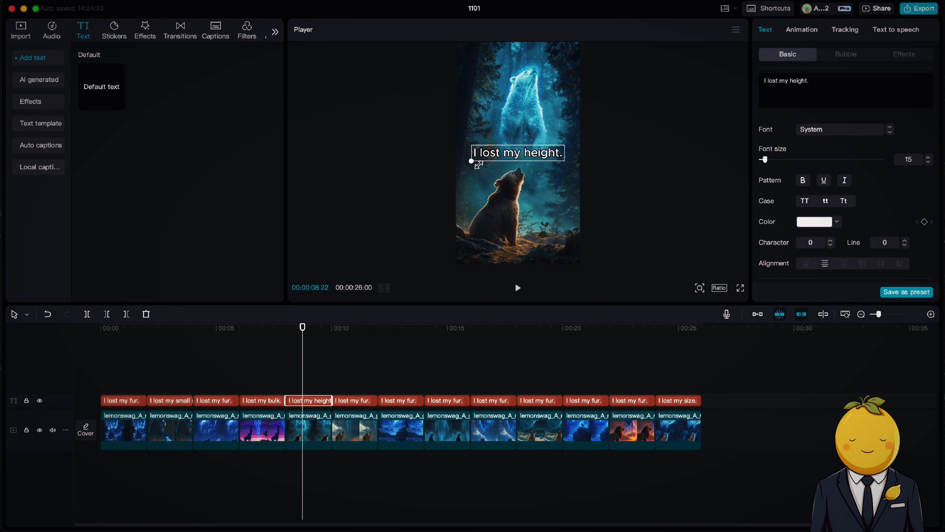
{"action": "left_click_drag", "start_coordinate": [494, 153], "coordinate": [504, 153]}
Scroll through the ChatGPT prompt list to find the camel's caption text.
{"action": "left_click", "coordinate": [359, 369]}
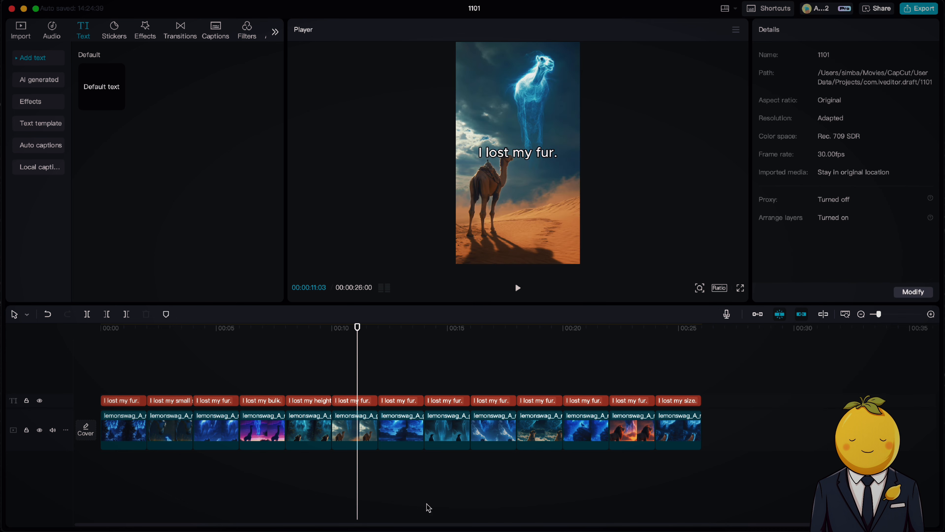
{"action": "left_click", "coordinate": [381, 516]}
{"action": "scroll", "coordinate": [391, 375], "scroll_direction": "up", "scroll_amount": 10}
{"action": "scroll", "coordinate": [390, 375], "scroll_direction": "up", "scroll_amount": 6}
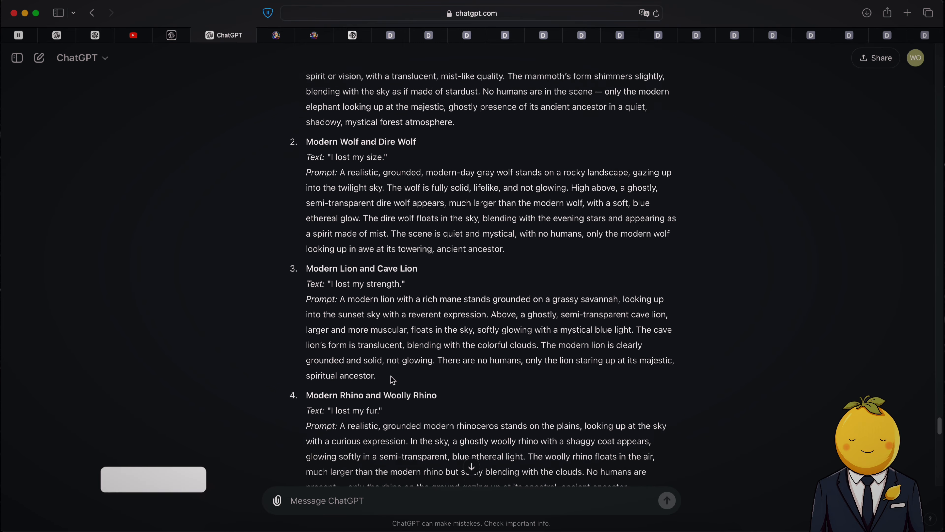
{"action": "scroll", "coordinate": [390, 375], "scroll_direction": "down", "scroll_amount": 11}
{"action": "scroll", "coordinate": [391, 375], "scroll_direction": "down", "scroll_amount": 10}
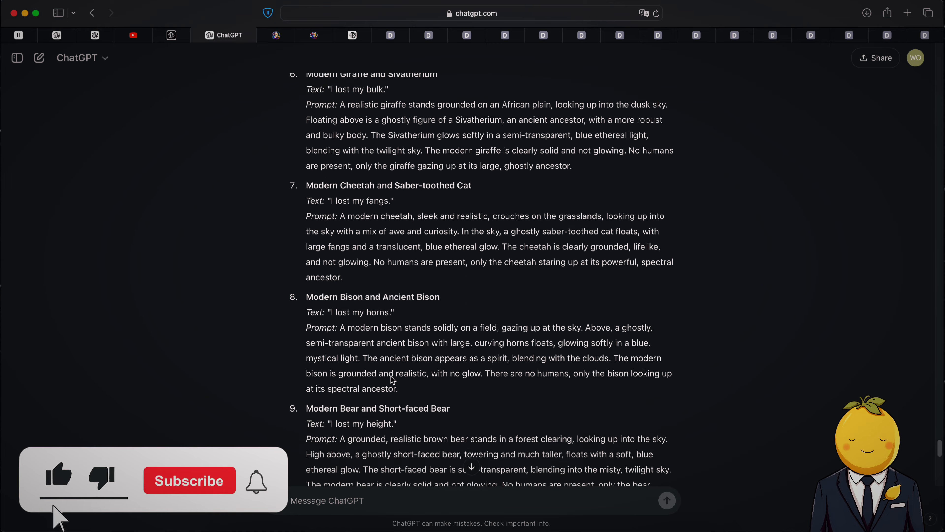
{"action": "scroll", "coordinate": [392, 380], "scroll_direction": "down", "scroll_amount": 3}
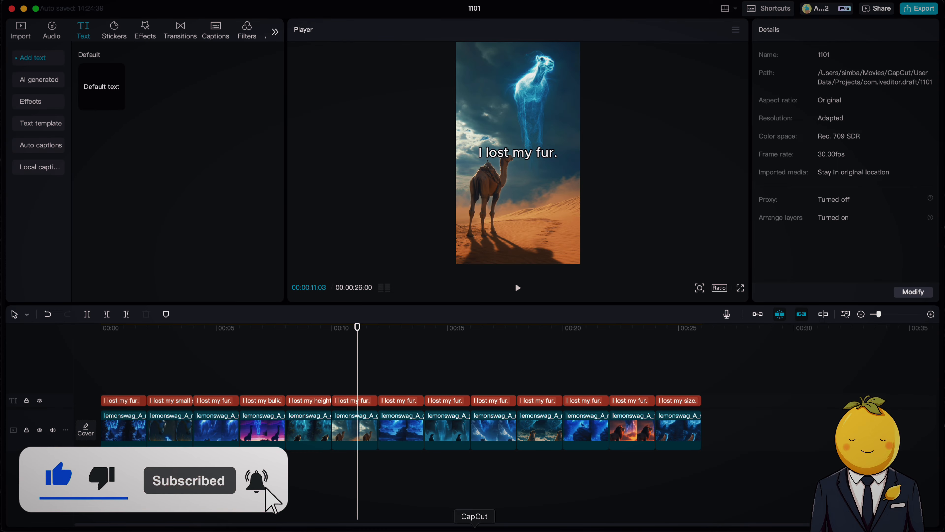
Change the camel caption to "I lost my height." and move it slightly up and right.
{"action": "left_click", "coordinate": [355, 400]}
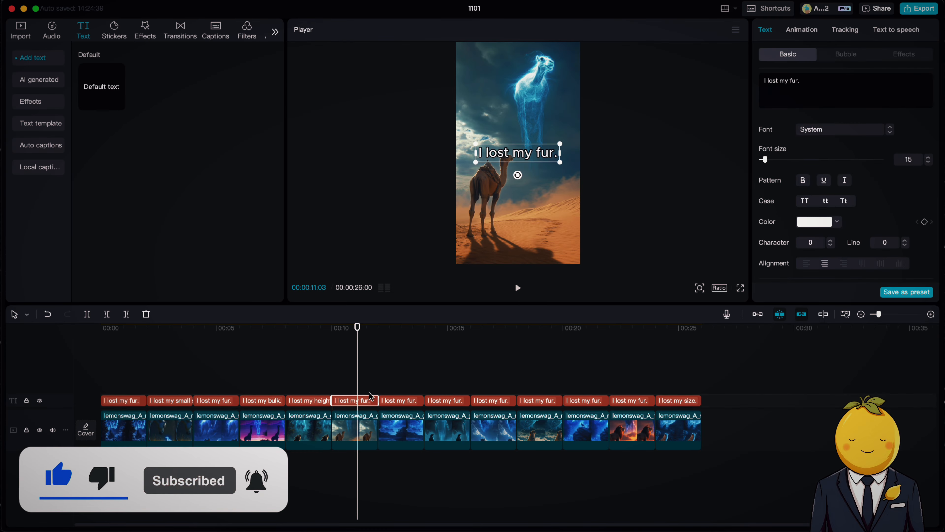
{"action": "key", "text": "BackSpace"}
{"action": "key", "text": "BackSpace"}
{"action": "key", "text": "BackSpace"}
{"action": "key", "text": "BackSpace"}
{"action": "type", "text": "height."}
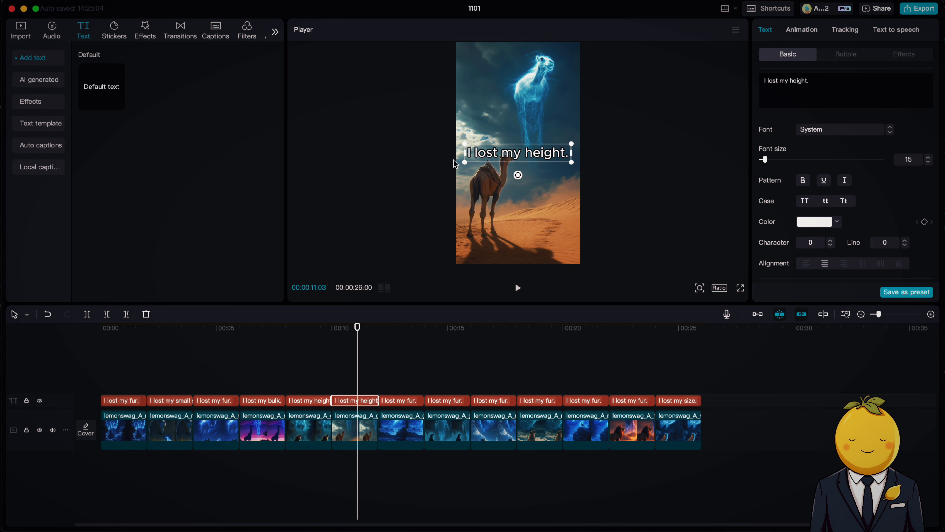
{"action": "left_click_drag", "start_coordinate": [517, 156], "coordinate": [533, 146]}
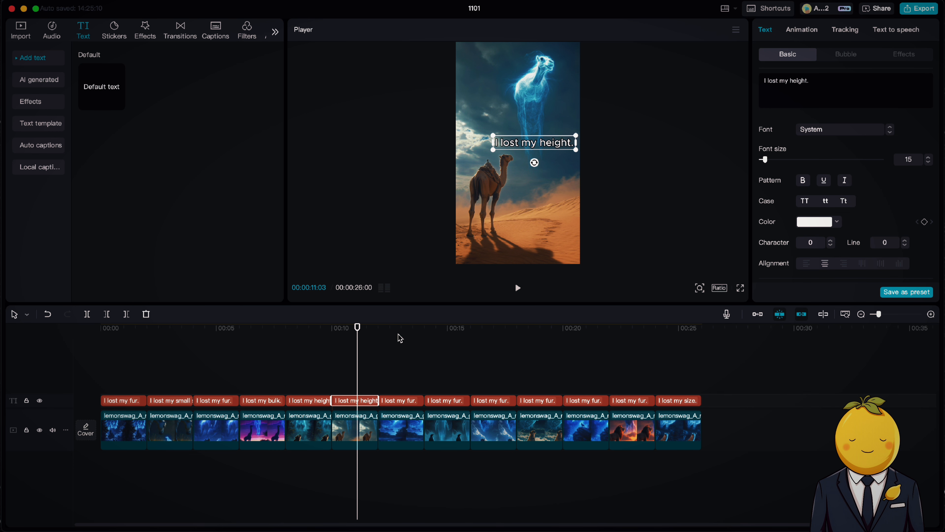
Change the crocodile caption to "I lost my size.".
{"action": "left_click", "coordinate": [397, 335]}
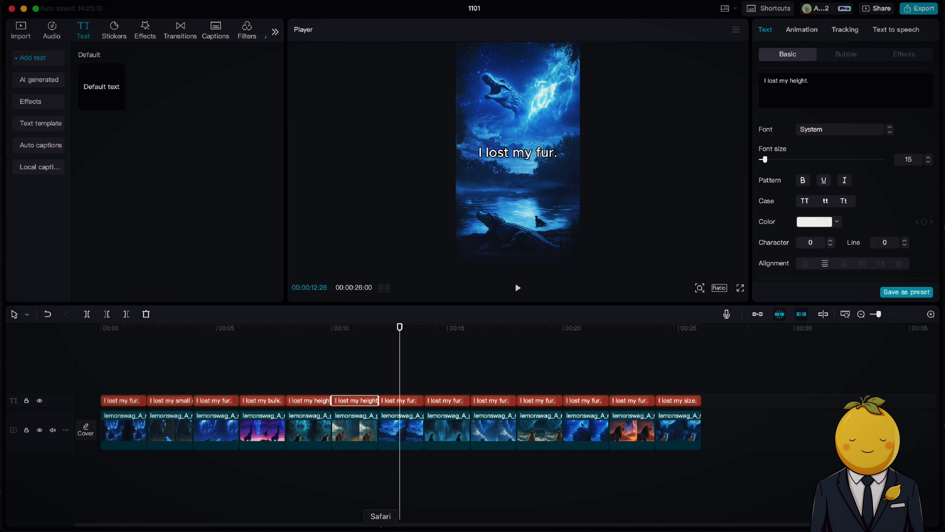
{"action": "left_click", "coordinate": [380, 527]}
{"action": "scroll", "coordinate": [402, 410], "scroll_direction": "down", "scroll_amount": 2}
{"action": "left_click", "coordinate": [389, 401]}
{"action": "type", "text": "size."}
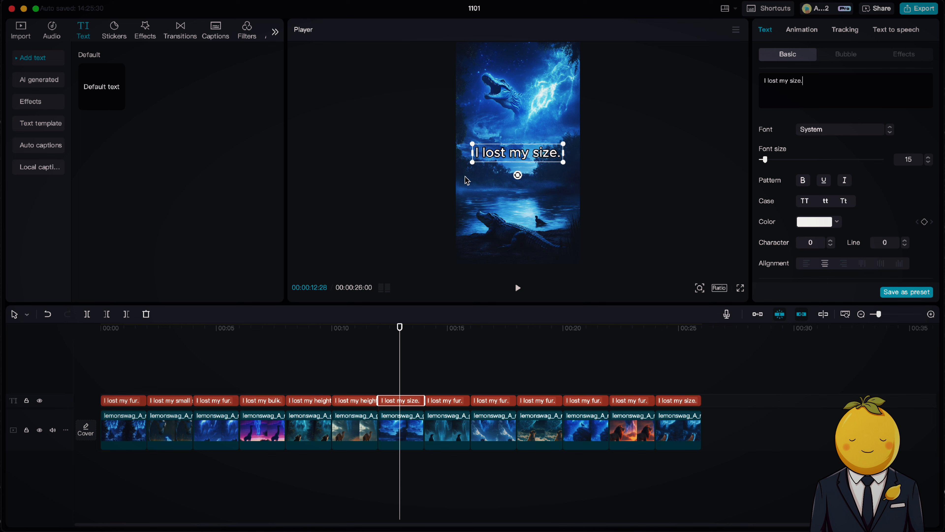
{"action": "left_click", "coordinate": [447, 384]}
{"action": "left_click", "coordinate": [445, 380]}
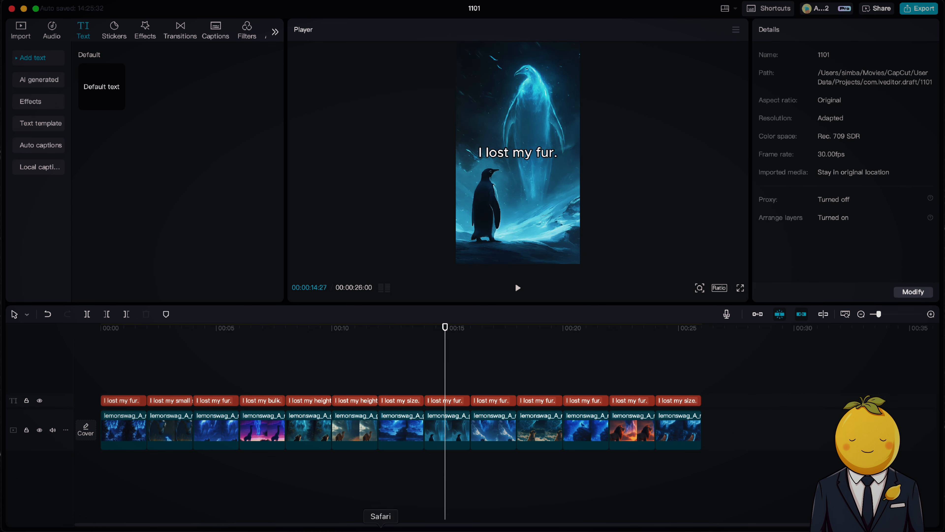
Change the penguin caption to "I lost my height.".
{"action": "left_click", "coordinate": [381, 530]}
{"action": "scroll", "coordinate": [395, 392], "scroll_direction": "down", "scroll_amount": 3}
{"action": "left_click", "coordinate": [474, 530]}
{"action": "left_click", "coordinate": [454, 401]}
{"action": "left_click_drag", "start_coordinate": [789, 80], "coordinate": [839, 75]}
{"action": "left_click", "coordinate": [823, 82]}
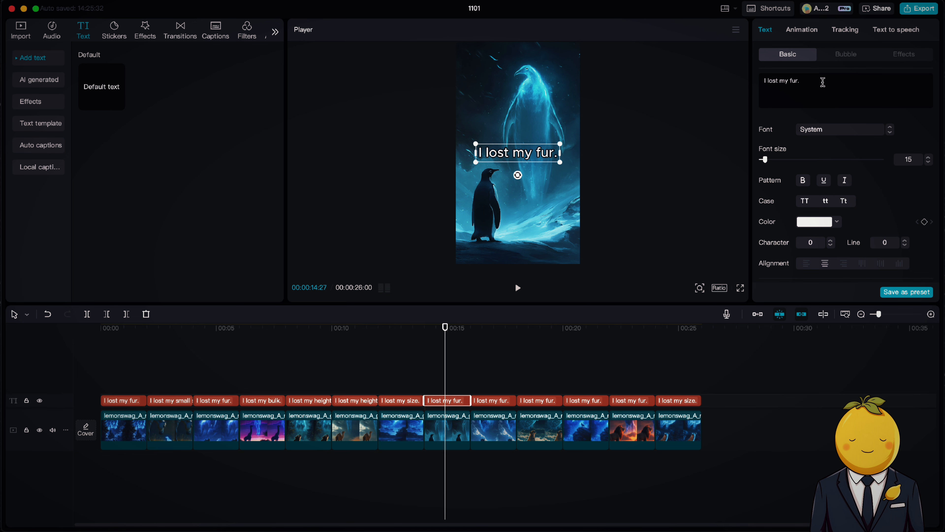
{"action": "key", "text": "BackSpace"}
{"action": "key", "text": "BackSpace"}
{"action": "key", "text": "BackSpace"}
{"action": "key", "text": "BackSpace"}
{"action": "type", "text": "height."}
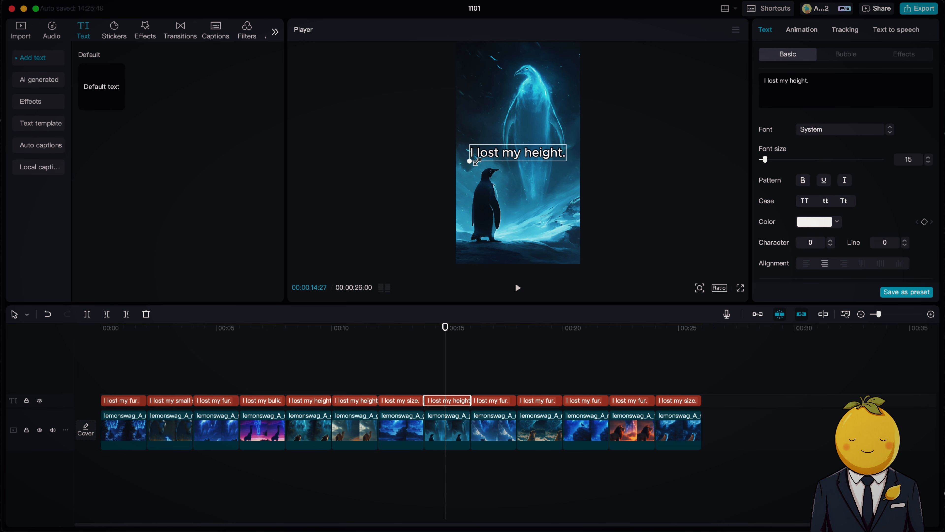
{"action": "left_click", "coordinate": [494, 358]}
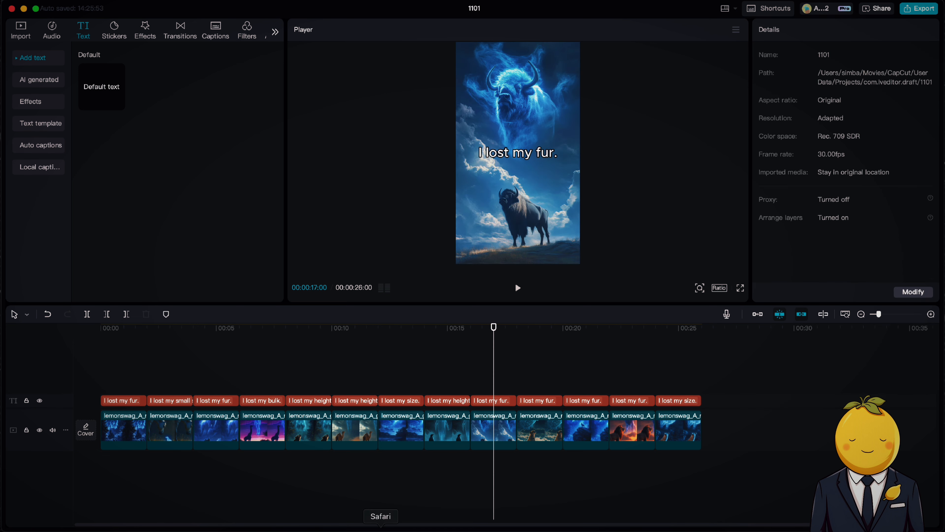
Check the bison's text in ChatGPT and change the bison caption to "I lost my horns.".
{"action": "left_click", "coordinate": [380, 528]}
{"action": "scroll", "coordinate": [428, 366], "scroll_direction": "up", "scroll_amount": 10}
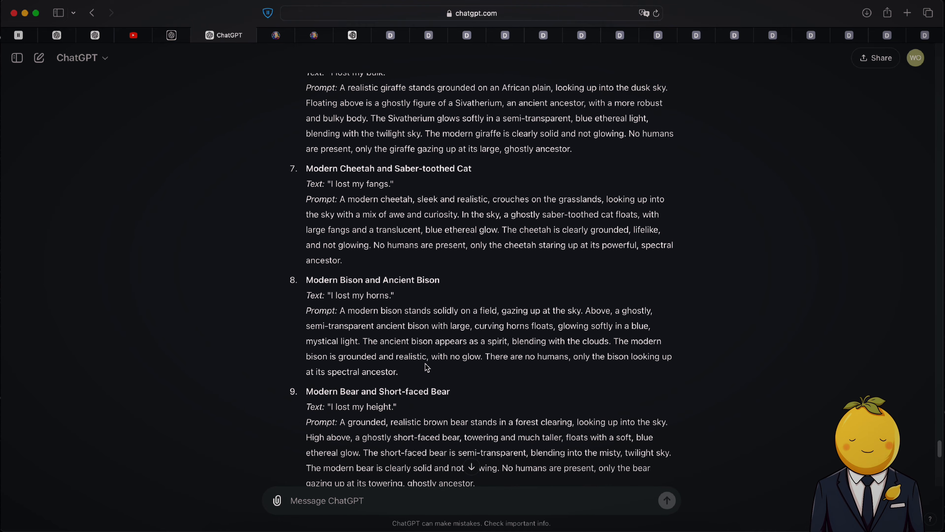
{"action": "left_click", "coordinate": [474, 527]}
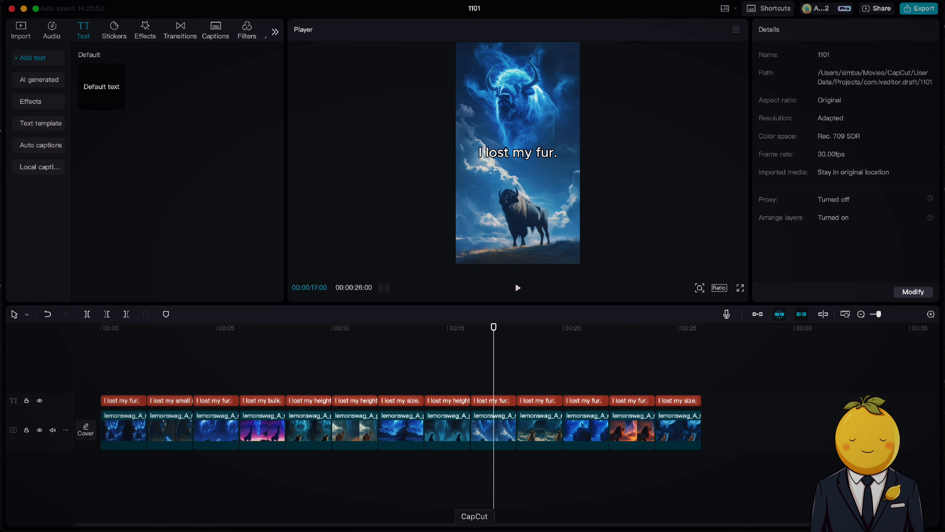
{"action": "left_click", "coordinate": [505, 405]}
{"action": "type", "text": "horns."}
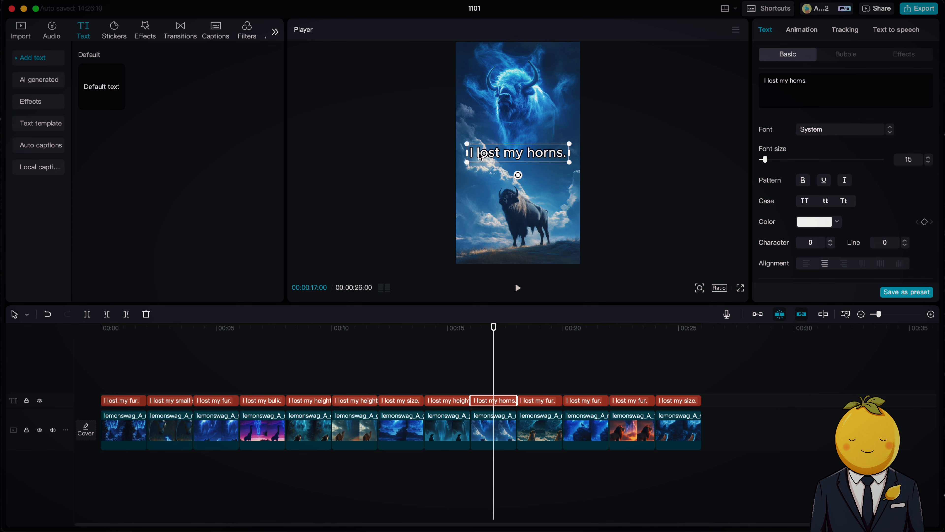
{"action": "left_click", "coordinate": [535, 363]}
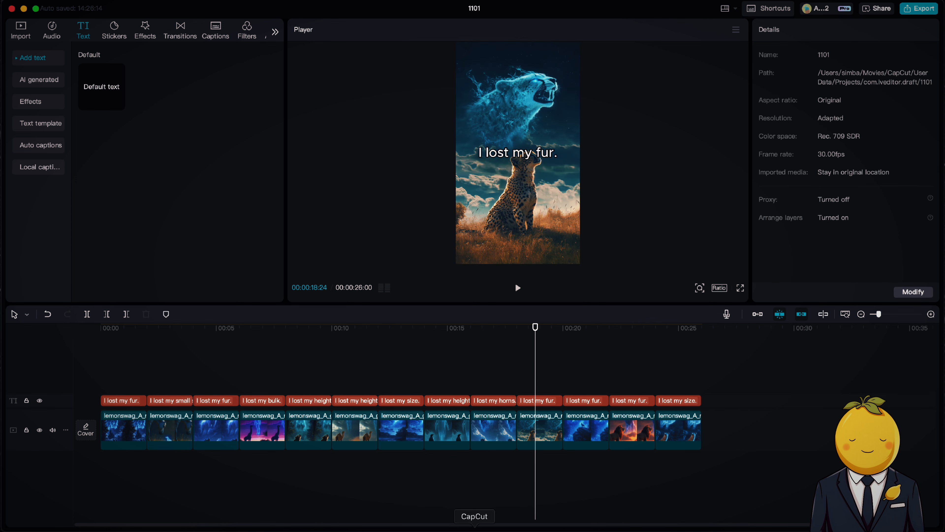
Look up the cheetah's text and change the cheetah caption to "I lost my fangs.".
{"action": "left_click", "coordinate": [380, 526]}
{"action": "scroll", "coordinate": [466, 387], "scroll_direction": "up", "scroll_amount": 2}
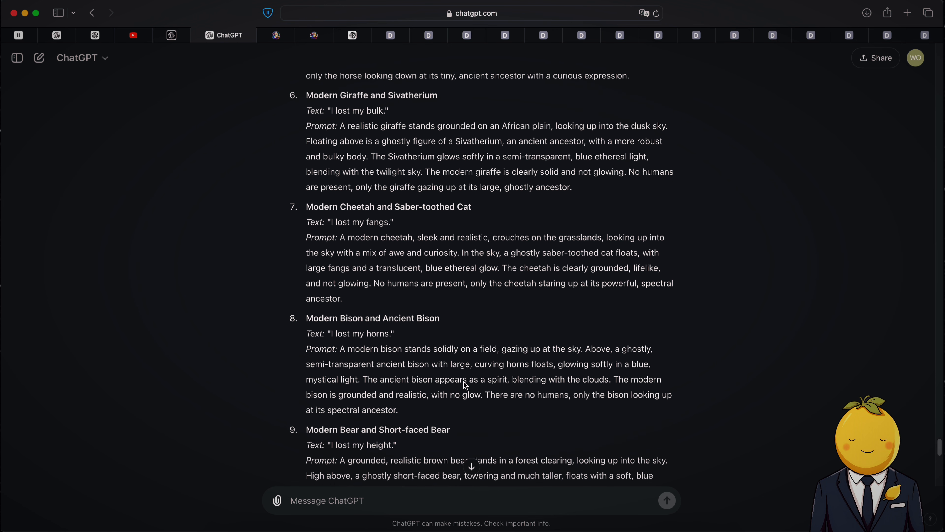
{"action": "left_click", "coordinate": [522, 527]}
{"action": "left_click", "coordinate": [475, 527]}
{"action": "left_click", "coordinate": [537, 400]}
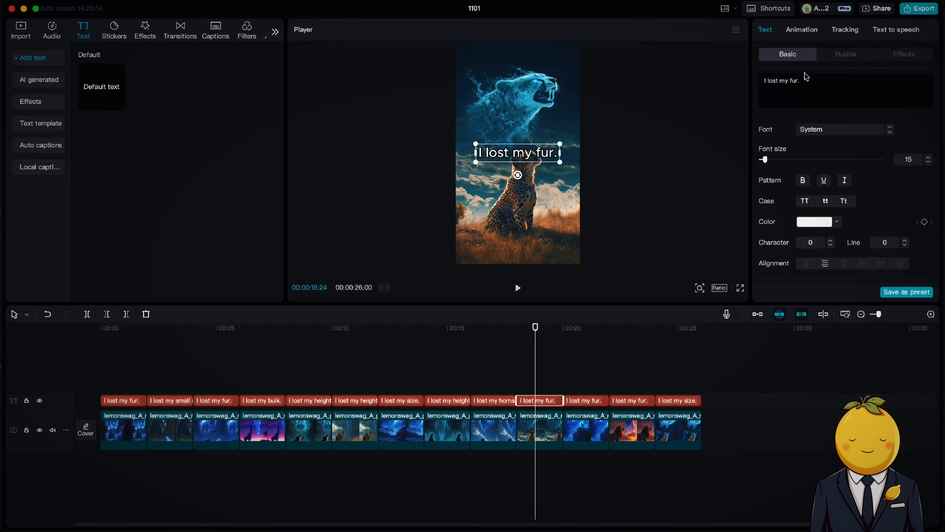
{"action": "type", "text": "fangs"}
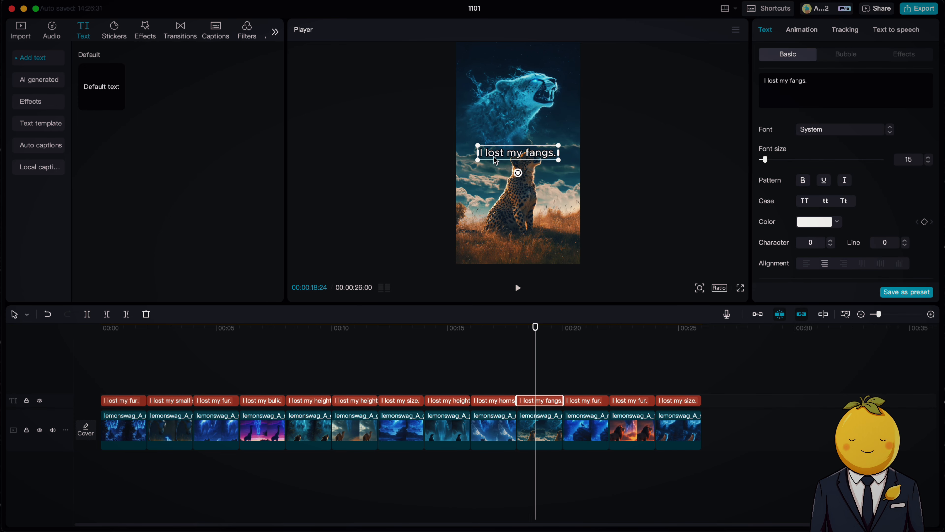
{"action": "left_click", "coordinate": [583, 377]}
Check the eagle's text in ChatGPT and change the eagle caption to "I lost my size.".
{"action": "left_click", "coordinate": [381, 526]}
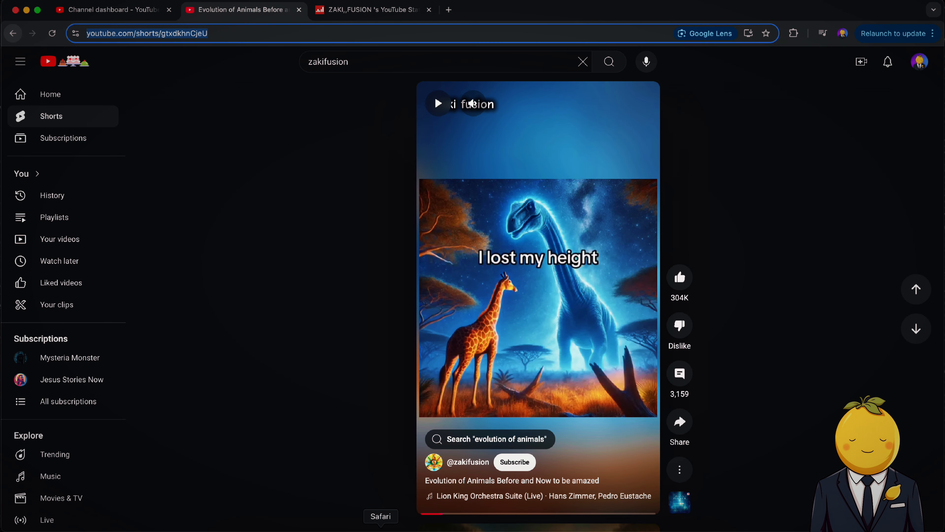
{"action": "scroll", "coordinate": [547, 370], "scroll_direction": "down", "scroll_amount": 3}
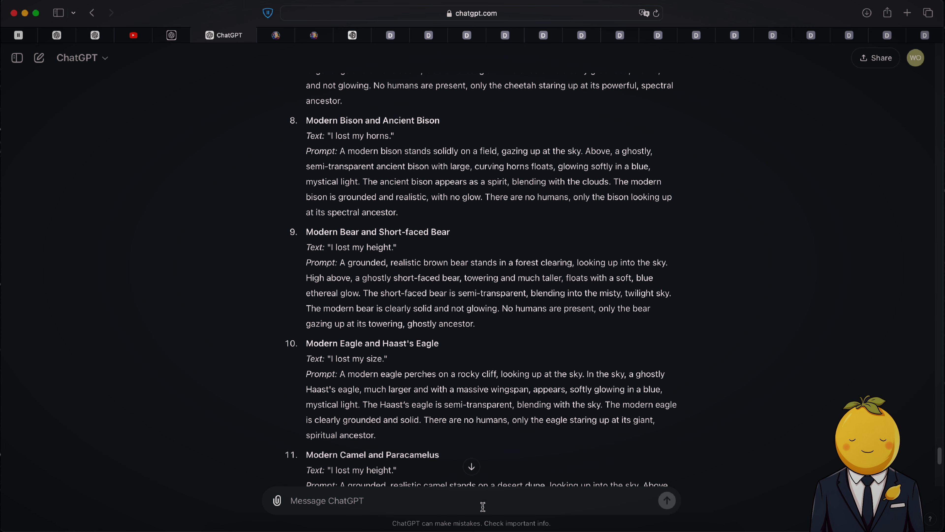
{"action": "left_click", "coordinate": [475, 526]}
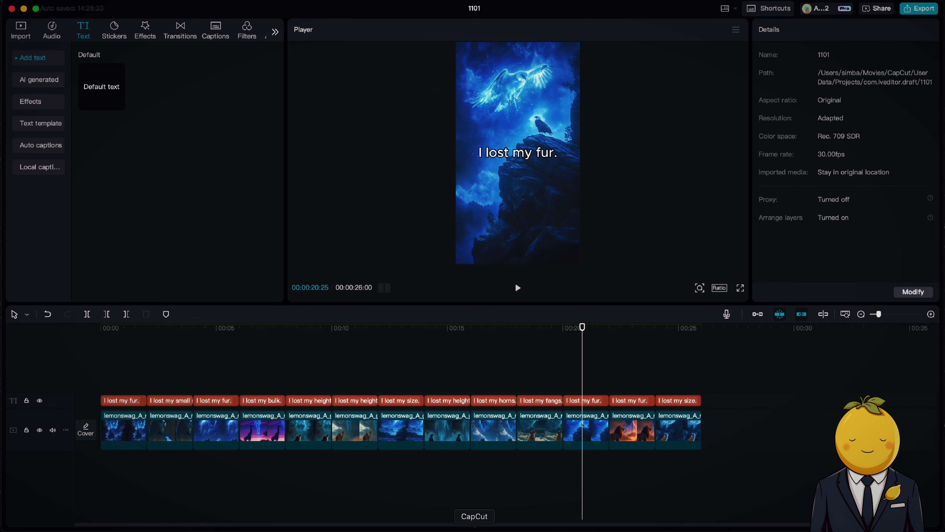
{"action": "left_click", "coordinate": [597, 402]}
{"action": "type", "text": "size."}
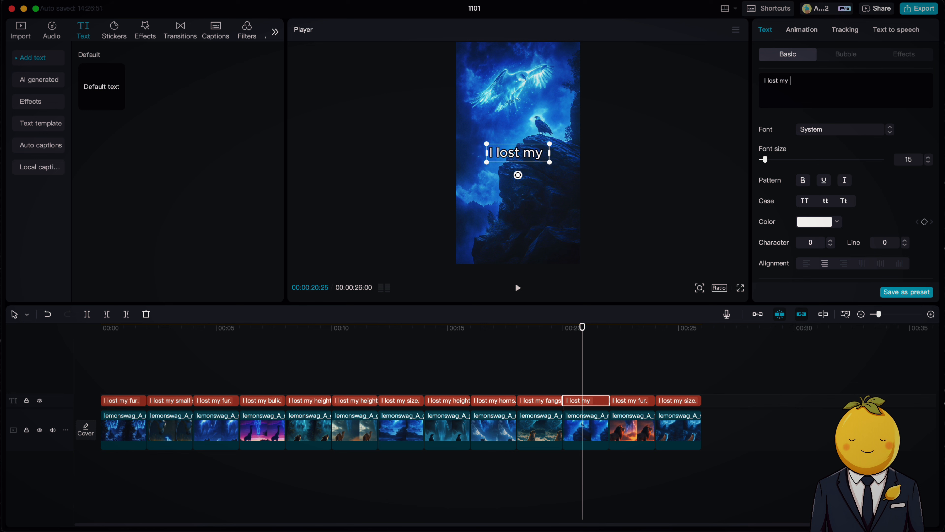
{"action": "left_click", "coordinate": [681, 381]}
Change the lion caption to "I lost my strength" and move it up above the lion.
{"action": "left_click_drag", "start_coordinate": [681, 381], "coordinate": [629, 393]}
{"action": "left_click", "coordinate": [633, 401]}
{"action": "left_click_drag", "start_coordinate": [790, 79], "coordinate": [809, 80]}
{"action": "type", "text": "strenght"}
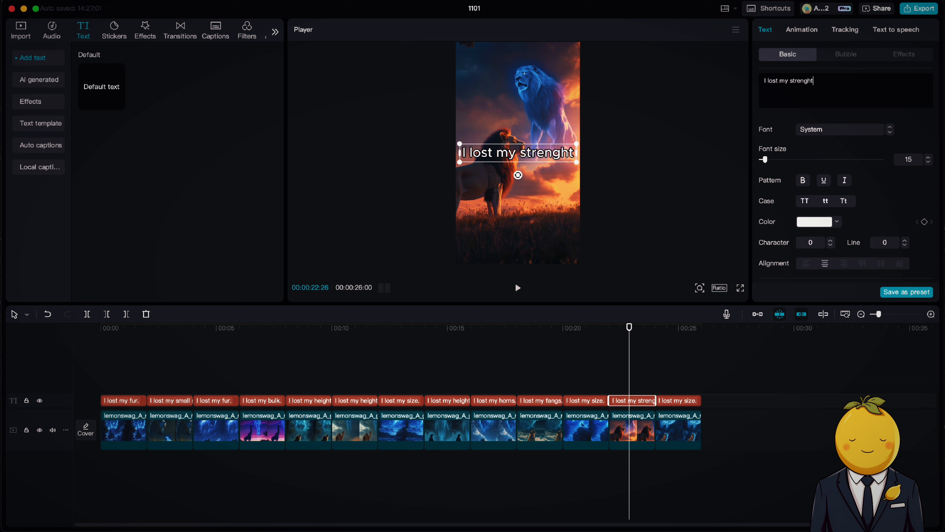
{"action": "key", "text": "BackSpace"}
{"action": "key", "text": "BackSpace"}
{"action": "type", "text": "th"}
{"action": "left_click_drag", "start_coordinate": [463, 161], "coordinate": [518, 128]}
{"action": "left_click", "coordinate": [655, 363]}
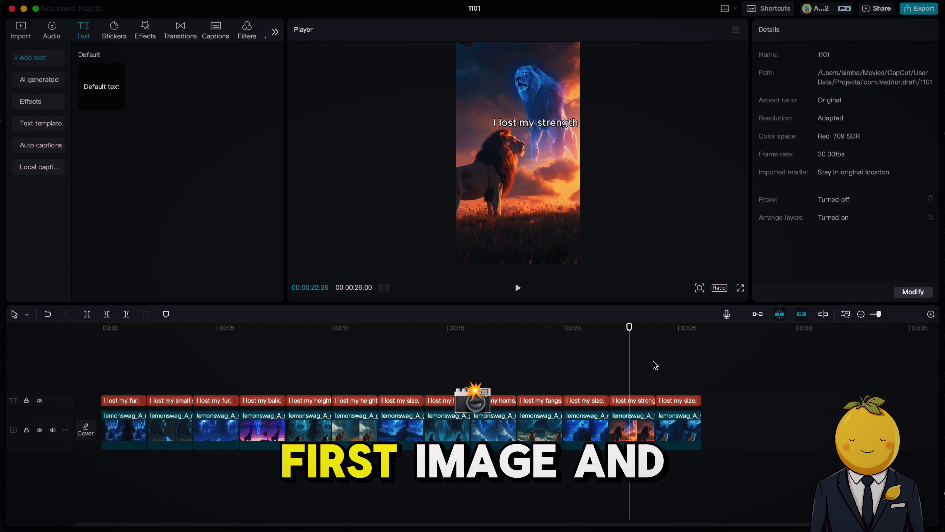
Combine the first and second images with their captions into separate compound clips.
{"action": "left_click", "coordinate": [111, 340]}
{"action": "left_click_drag", "start_coordinate": [109, 489], "coordinate": [126, 397]}
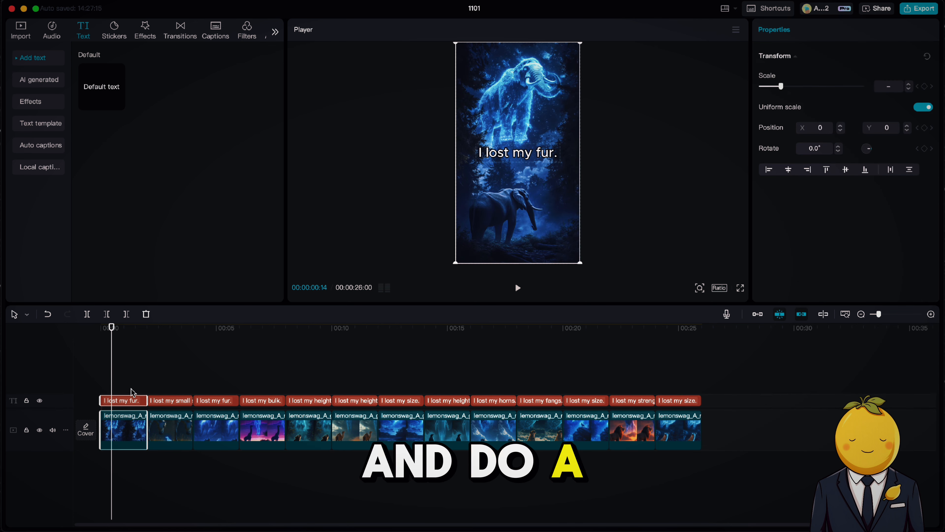
{"action": "right_click", "coordinate": [140, 428]}
{"action": "left_click", "coordinate": [182, 430]}
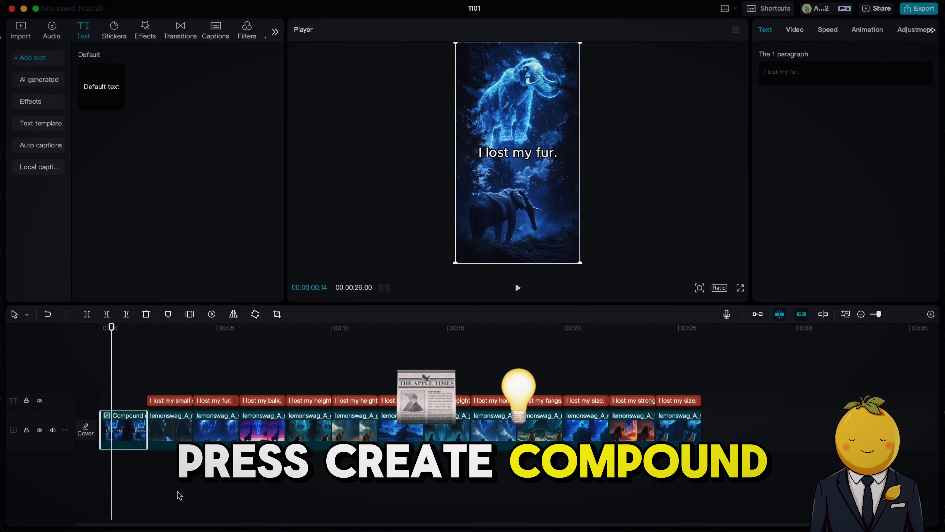
{"action": "left_click_drag", "start_coordinate": [180, 496], "coordinate": [179, 398]}
{"action": "right_click", "coordinate": [177, 435]}
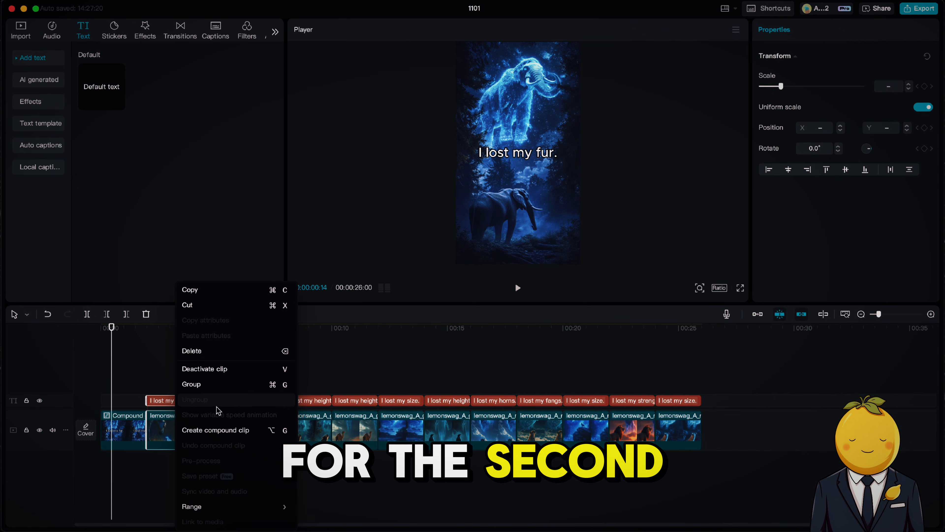
{"action": "left_click", "coordinate": [210, 429]}
Combine the third and fourth images with their captions into separate compound clips.
{"action": "left_click_drag", "start_coordinate": [234, 455], "coordinate": [215, 371]}
{"action": "right_click", "coordinate": [223, 423]}
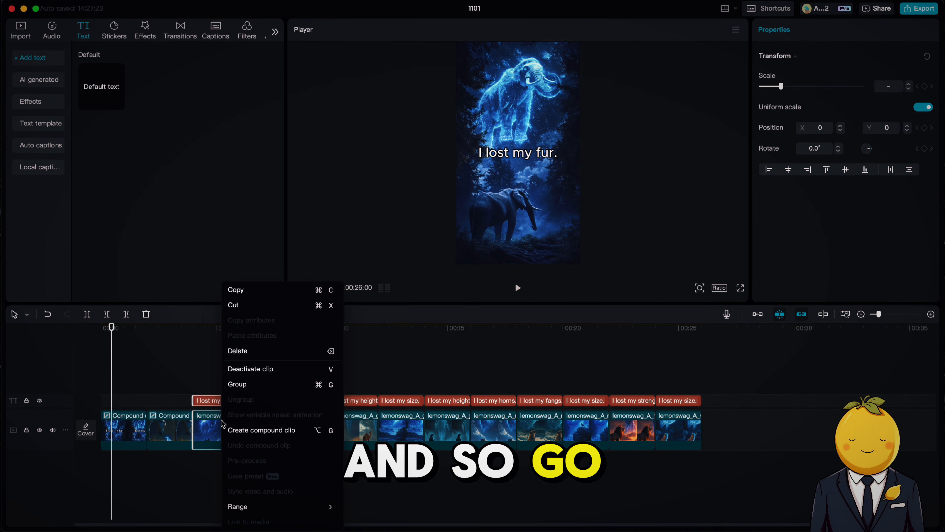
{"action": "left_click", "coordinate": [262, 433]}
{"action": "left_click_drag", "start_coordinate": [263, 456], "coordinate": [267, 403]}
{"action": "right_click", "coordinate": [267, 429]}
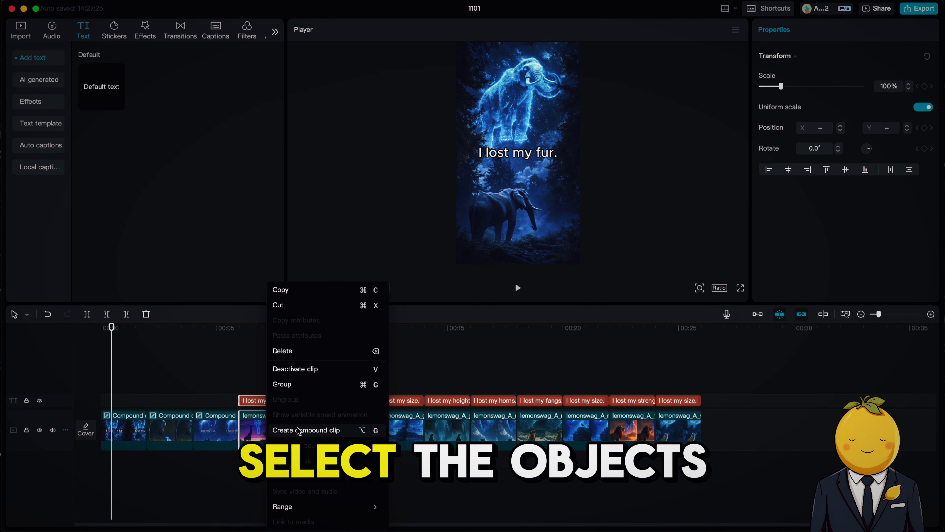
{"action": "left_click", "coordinate": [279, 431]}
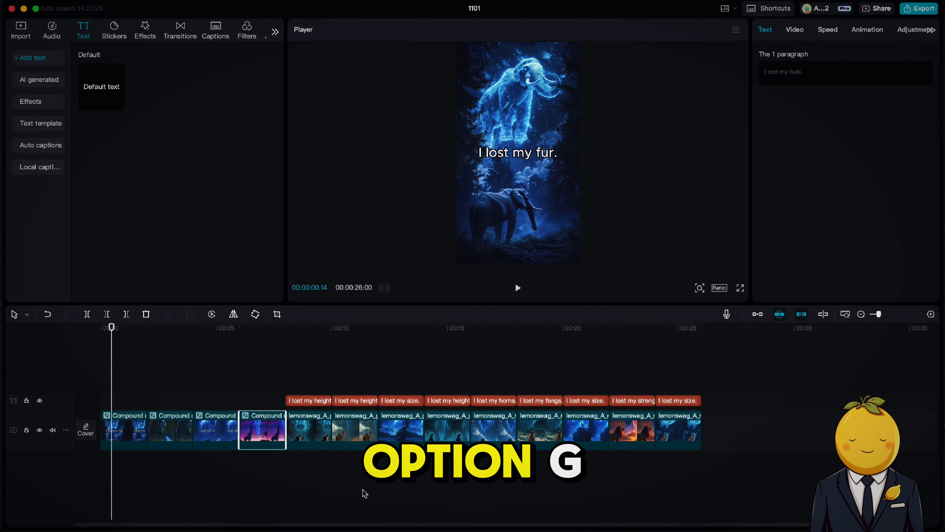
Select each of the next image-caption pairs and turn them into compound clips with the shortcut.
{"action": "left_click_drag", "start_coordinate": [363, 490], "coordinate": [369, 469]}
{"action": "key", "text": "alt+g"}
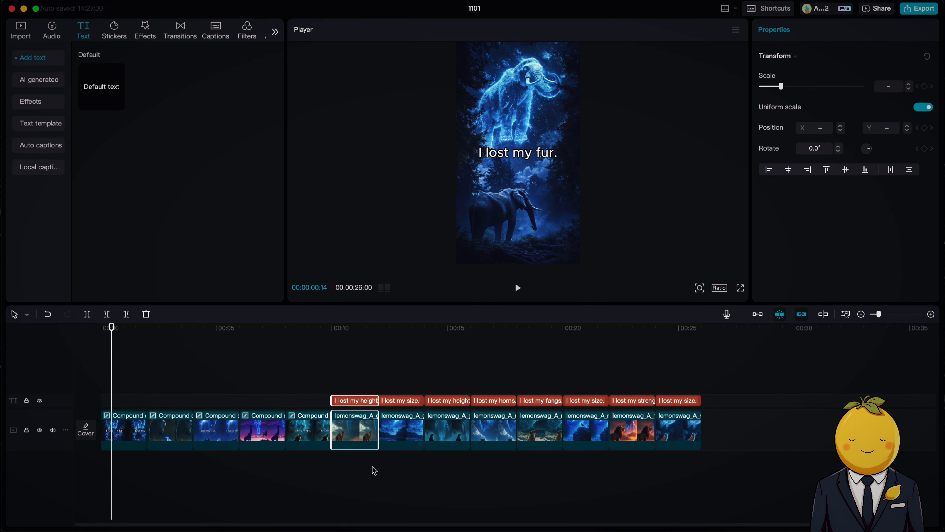
{"action": "key", "text": "alt+g"}
{"action": "left_click_drag", "start_coordinate": [407, 386], "coordinate": [409, 467]}
{"action": "key", "text": "alt+g"}
{"action": "left_click_drag", "start_coordinate": [450, 388], "coordinate": [453, 467]}
{"action": "key", "text": "alt+g"}
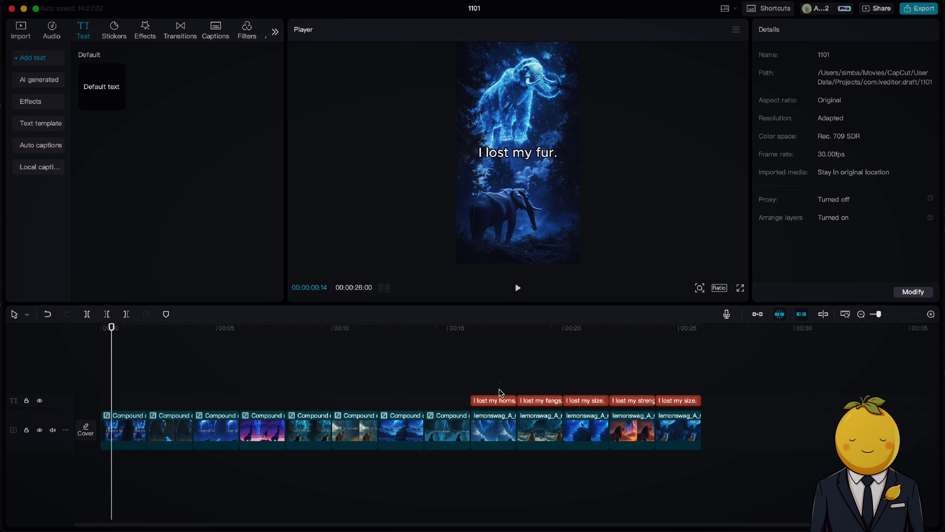
{"action": "left_click_drag", "start_coordinate": [496, 387], "coordinate": [499, 465]}
{"action": "key", "text": "alt+g"}
Turn all remaining image-caption pairs up to the last one into compound clips.
{"action": "left_click_drag", "start_coordinate": [540, 380], "coordinate": [547, 459]}
{"action": "key", "text": "alt+g"}
{"action": "left_click_drag", "start_coordinate": [591, 382], "coordinate": [603, 469]}
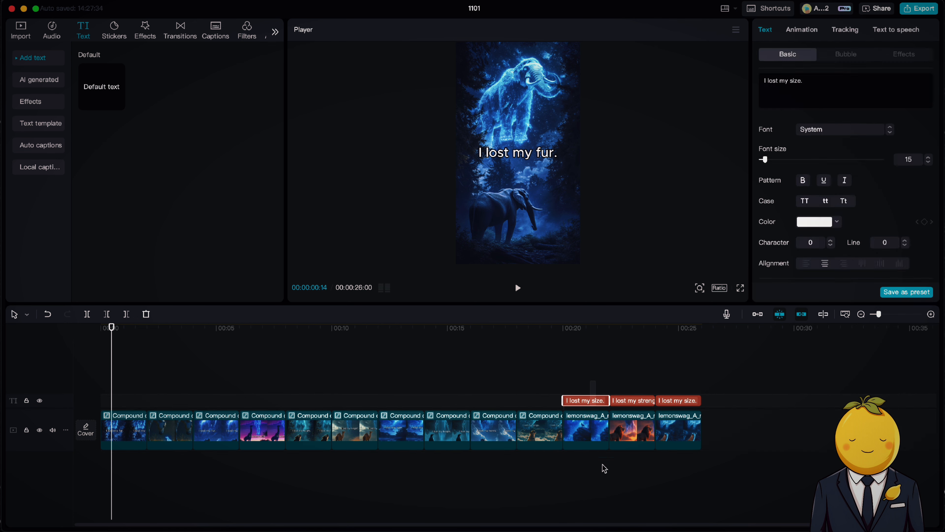
{"action": "key", "text": "alt+g"}
{"action": "left_click_drag", "start_coordinate": [633, 389], "coordinate": [641, 467]}
{"action": "key", "text": "alt+g"}
{"action": "left_click_drag", "start_coordinate": [682, 388], "coordinate": [675, 456]}
{"action": "key", "text": "alt+g"}
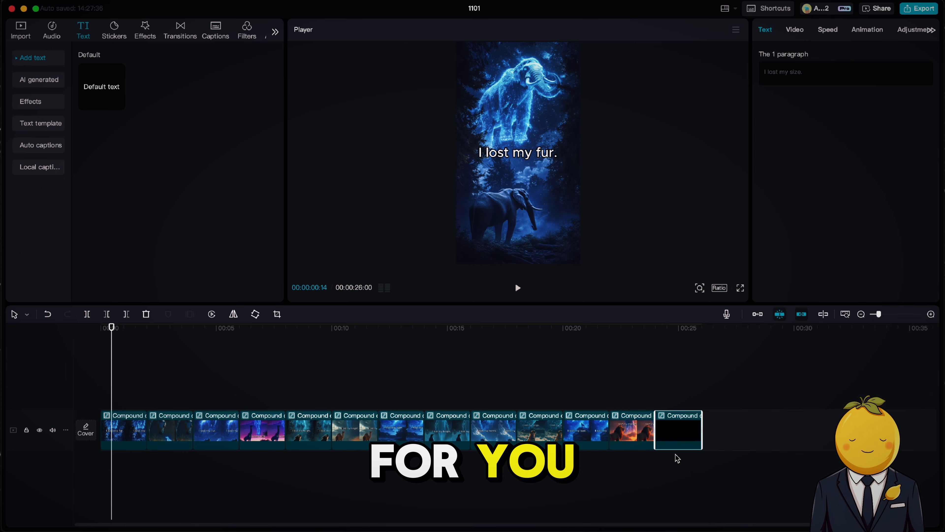
Open the keyboard shortcuts list.
{"action": "left_click", "coordinate": [768, 9]}
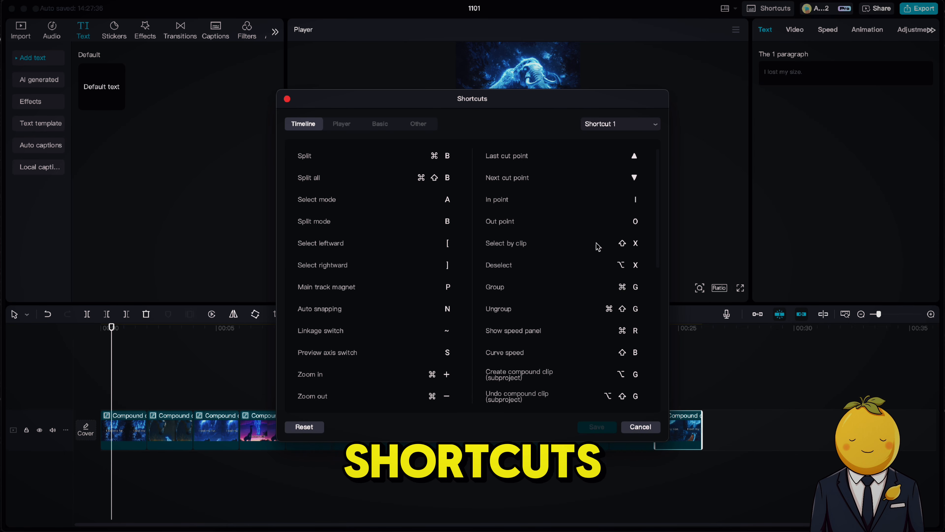
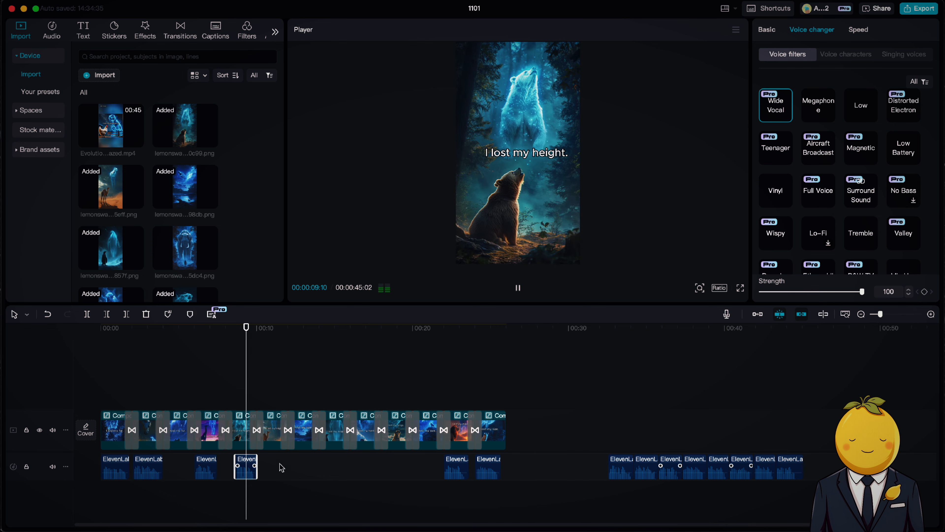
Shift a stray voiceover clip leftward so it sits under its matching image clip on the timeline.
{"action": "left_click", "coordinate": [231, 472]}
{"action": "left_click_drag", "start_coordinate": [880, 314], "coordinate": [887, 314]}
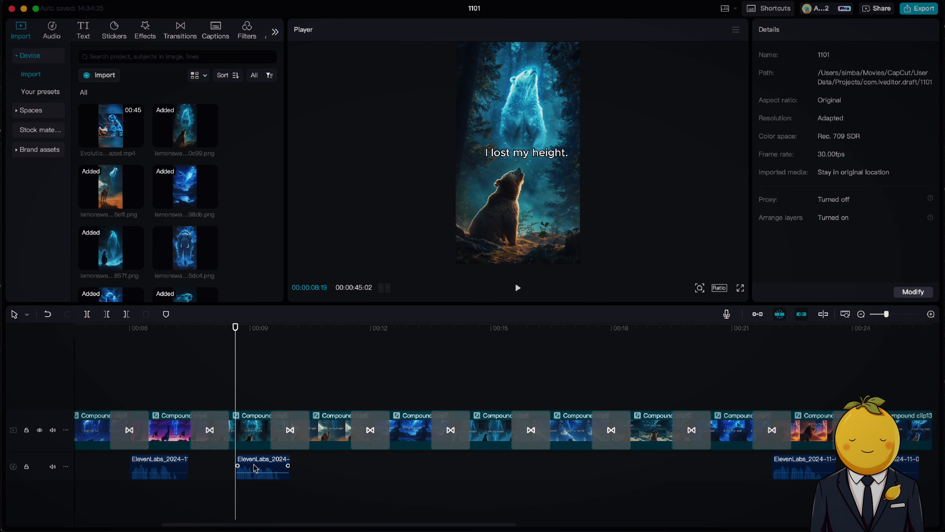
{"action": "left_click_drag", "start_coordinate": [255, 469], "coordinate": [232, 468]}
{"action": "key", "text": "space"}
{"action": "left_click_drag", "start_coordinate": [886, 315], "coordinate": [880, 315]}
{"action": "key", "text": "space"}
{"action": "left_click", "coordinate": [610, 346]}
{"action": "key", "text": "space"}
{"action": "left_click_drag", "start_coordinate": [638, 462], "coordinate": [410, 463]}
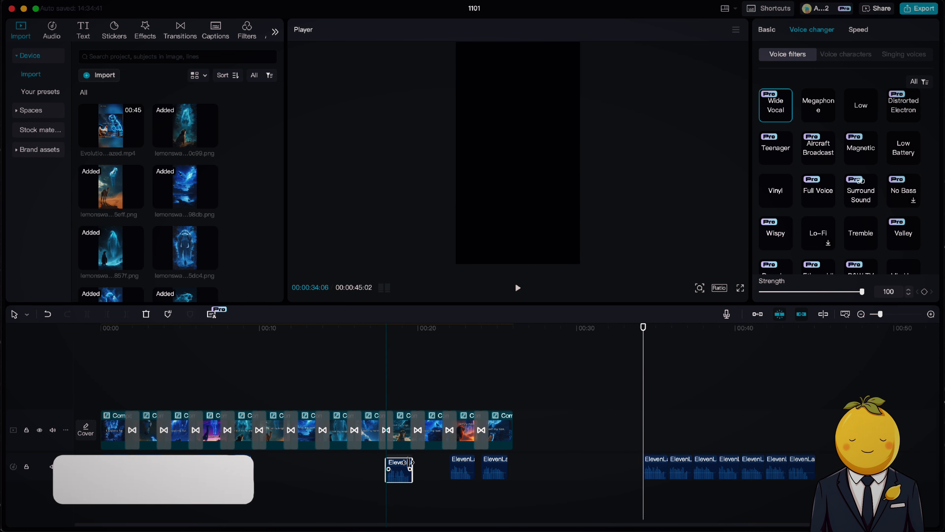
Nudge the next voiceover clips under the bird and following image clips so they match their captions.
{"action": "left_click", "coordinate": [397, 344]}
{"action": "key", "text": "space"}
{"action": "left_click_drag", "start_coordinate": [881, 315], "coordinate": [890, 315]}
{"action": "left_click_drag", "start_coordinate": [380, 471], "coordinate": [374, 470]}
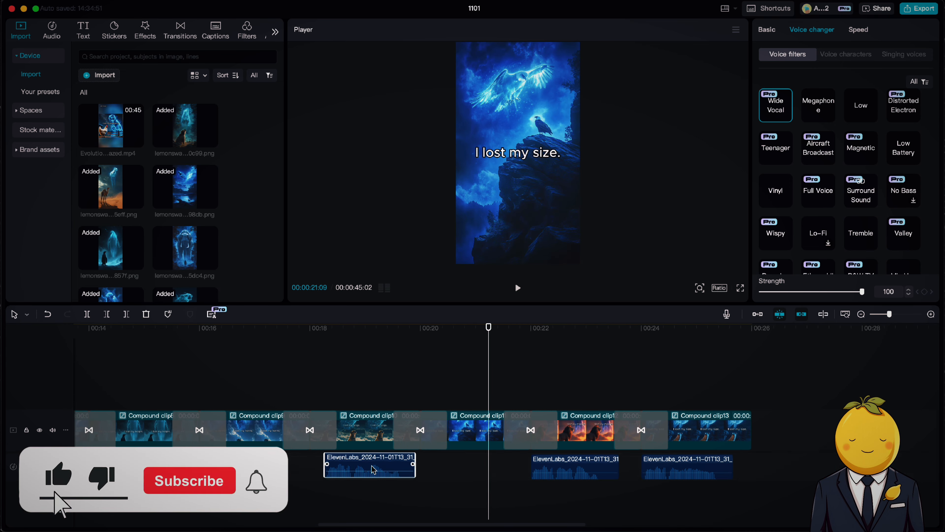
{"action": "left_click_drag", "start_coordinate": [892, 315], "coordinate": [886, 315]}
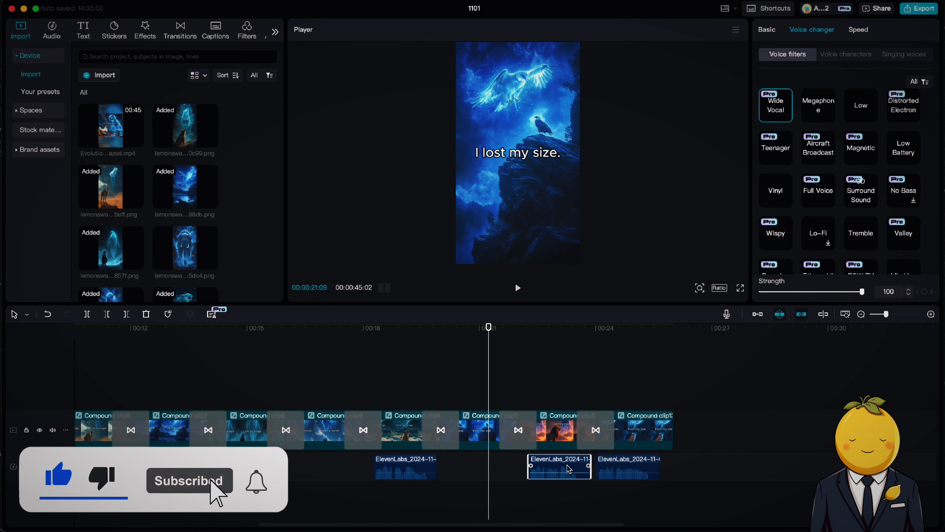
{"action": "left_click_drag", "start_coordinate": [627, 468], "coordinate": [635, 467]}
{"action": "left_click_drag", "start_coordinate": [887, 314], "coordinate": [882, 315]}
{"action": "left_click", "coordinate": [739, 332]}
{"action": "key", "text": "space"}
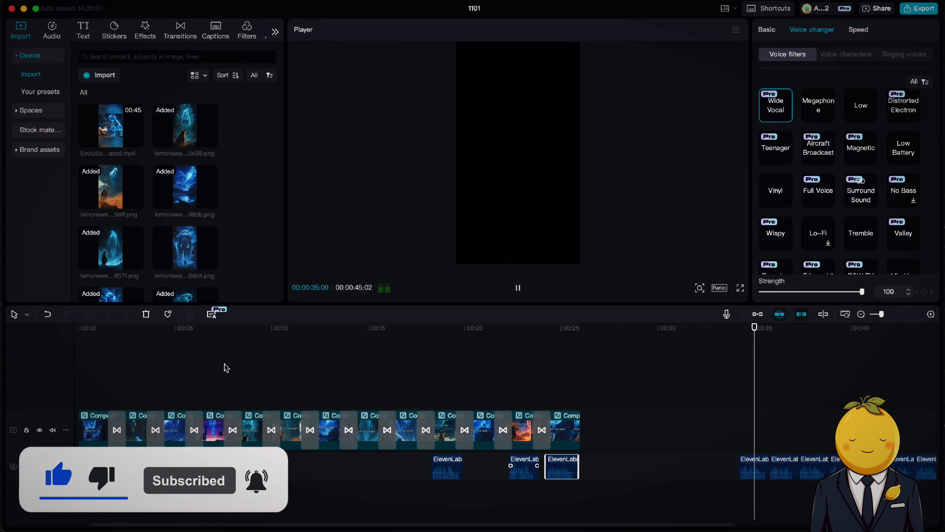
Reposition further voiceover clips so each one starts with its compound image clip.
{"action": "left_click_drag", "start_coordinate": [167, 332], "coordinate": [391, 353]}
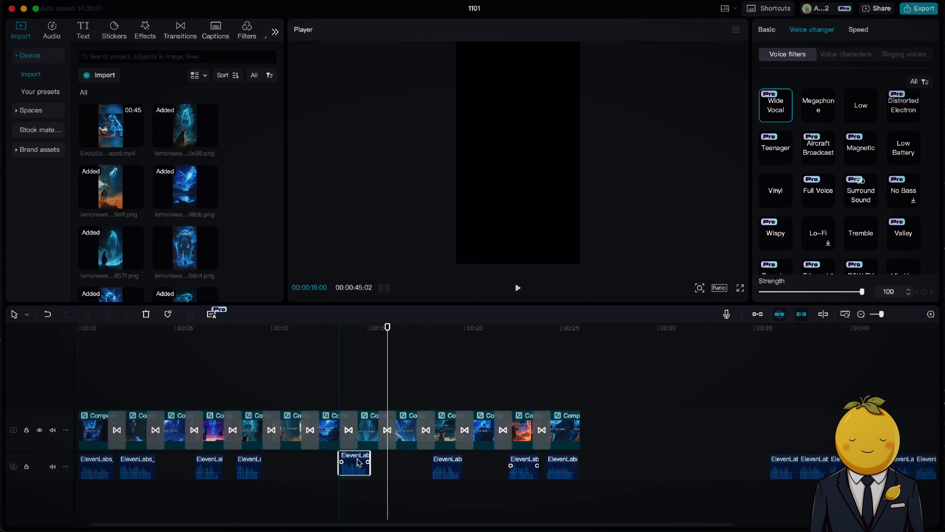
{"action": "left_click_drag", "start_coordinate": [408, 465], "coordinate": [409, 464]}
{"action": "left_click_drag", "start_coordinate": [882, 314], "coordinate": [888, 315]}
{"action": "left_click_drag", "start_coordinate": [412, 463], "coordinate": [422, 464]}
{"action": "left_click_drag", "start_coordinate": [887, 315], "coordinate": [883, 315]}
{"action": "left_click_drag", "start_coordinate": [283, 471], "coordinate": [246, 471]}
{"action": "left_click_drag", "start_coordinate": [254, 343], "coordinate": [300, 343]}
{"action": "left_click_drag", "start_coordinate": [882, 315], "coordinate": [890, 315]}
{"action": "left_click_drag", "start_coordinate": [320, 462], "coordinate": [328, 464]}
{"action": "left_click", "coordinate": [861, 314]}
{"action": "left_click", "coordinate": [795, 327]}
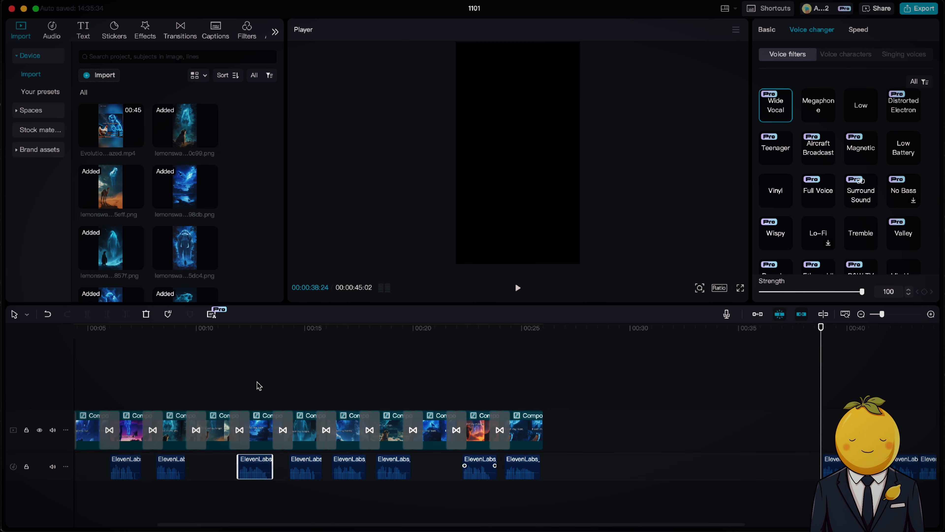
Align the voiceover under the penguin image clip with its clip and preview that section.
{"action": "left_click", "coordinate": [232, 383]}
{"action": "key", "text": "space"}
{"action": "key", "text": "space"}
{"action": "left_click_drag", "start_coordinate": [881, 314], "coordinate": [893, 315]}
{"action": "left_click_drag", "start_coordinate": [216, 473], "coordinate": [239, 473]}
{"action": "key", "text": "space"}
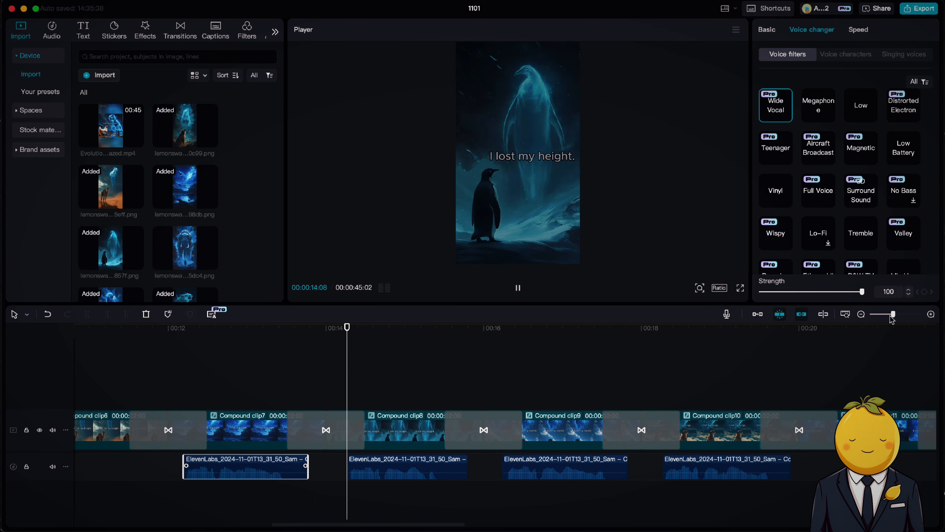
{"action": "left_click_drag", "start_coordinate": [892, 315], "coordinate": [881, 316]}
{"action": "key", "text": "space"}
{"action": "scroll", "coordinate": [577, 429], "scroll_direction": "right", "scroll_amount": 7}
{"action": "left_click", "coordinate": [578, 329]}
Move the voiceover under the bird image clip into place and check it at a closer zoom.
{"action": "key", "text": "space"}
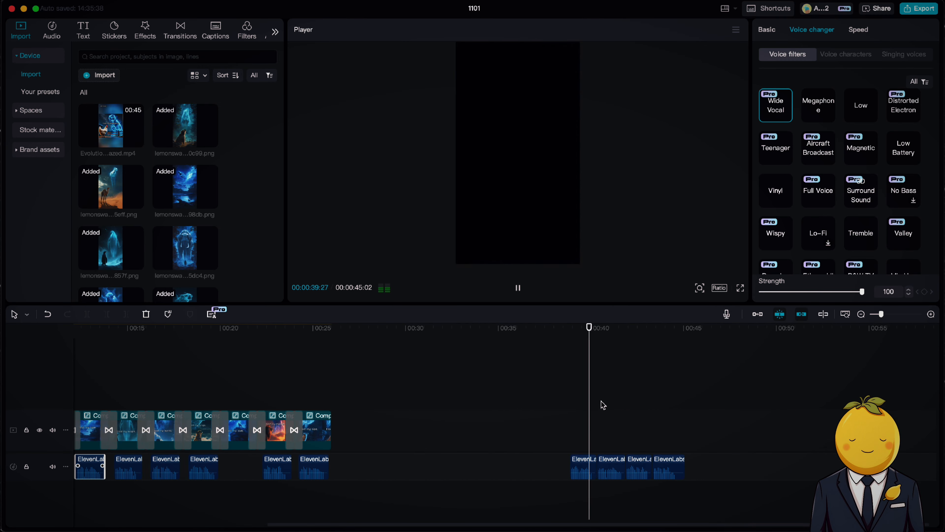
{"action": "left_click_drag", "start_coordinate": [222, 335], "coordinate": [228, 337]}
{"action": "left_click", "coordinate": [613, 339]}
{"action": "key", "text": "space"}
{"action": "key", "text": "space"}
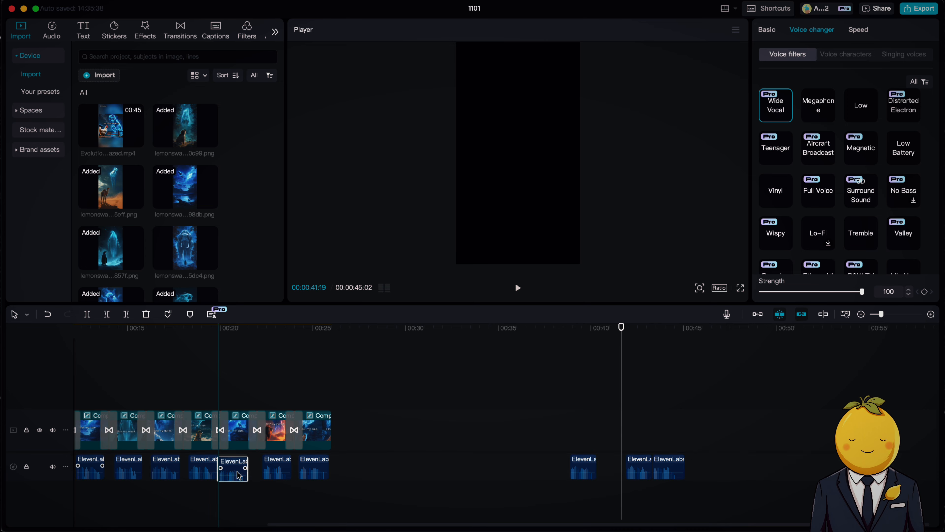
{"action": "left_click_drag", "start_coordinate": [237, 471], "coordinate": [237, 472]}
{"action": "left_click", "coordinate": [243, 335]}
{"action": "left_click_drag", "start_coordinate": [882, 316], "coordinate": [890, 319]}
{"action": "left_click_drag", "start_coordinate": [212, 468], "coordinate": [229, 467]}
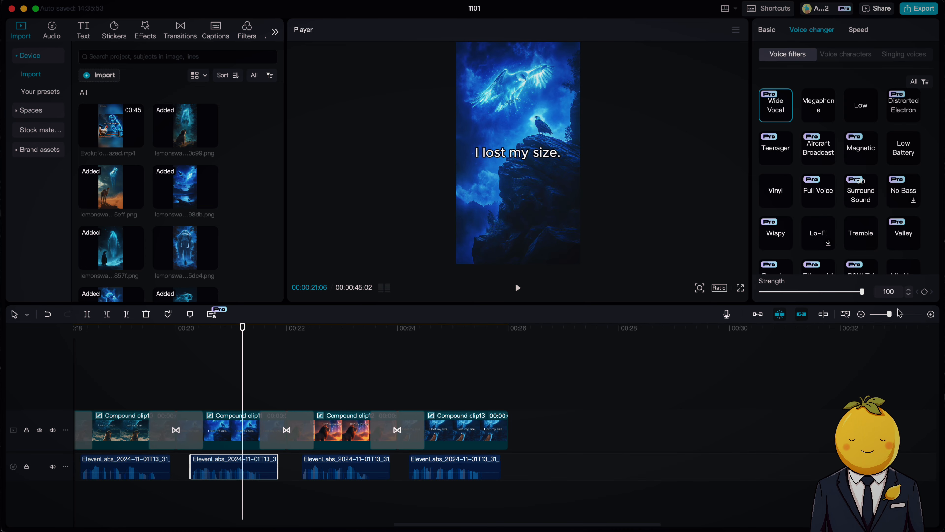
{"action": "left_click_drag", "start_coordinate": [889, 314], "coordinate": [884, 314]}
Drag the last misplaced voiceover clip back under its matching image clip.
{"action": "scroll", "coordinate": [583, 340], "scroll_direction": "left", "scroll_amount": 10}
{"action": "left_click", "coordinate": [246, 387]}
{"action": "left_click", "coordinate": [410, 397]}
{"action": "scroll", "coordinate": [409, 397], "scroll_direction": "right", "scroll_amount": 7}
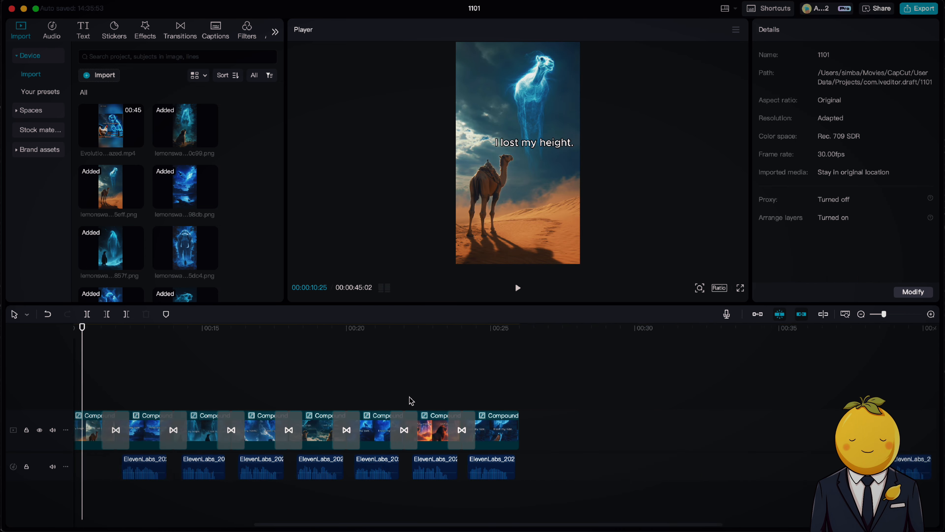
{"action": "scroll", "coordinate": [411, 401], "scroll_direction": "right", "scroll_amount": 10}
{"action": "left_click", "coordinate": [511, 400]}
{"action": "key", "text": "space"}
Delete the two leftover voiceover clips at the end of the timeline.
{"action": "key", "text": "space"}
{"action": "left_click_drag", "start_coordinate": [540, 465], "coordinate": [436, 470]}
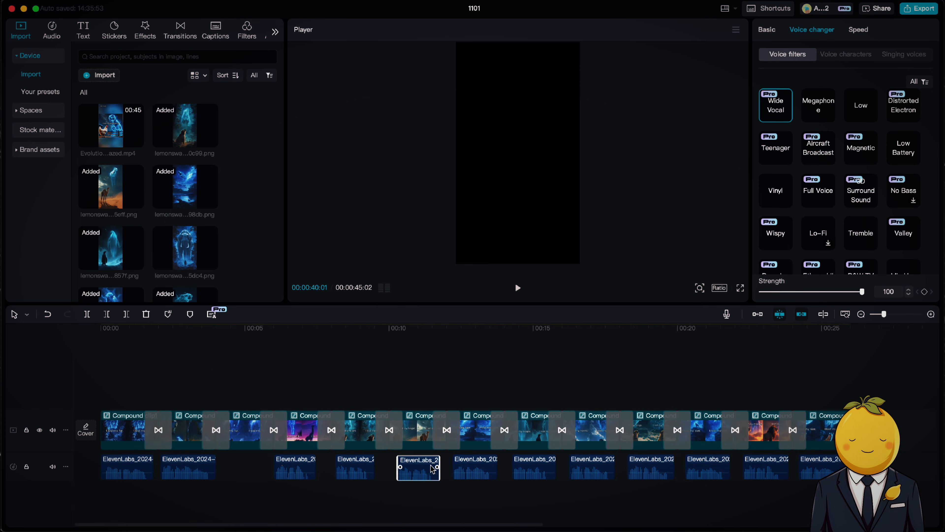
{"action": "scroll", "coordinate": [471, 457], "scroll_direction": "right", "scroll_amount": 10}
{"action": "left_click", "coordinate": [615, 422]}
{"action": "key", "text": "space"}
{"action": "left_click", "coordinate": [605, 470]}
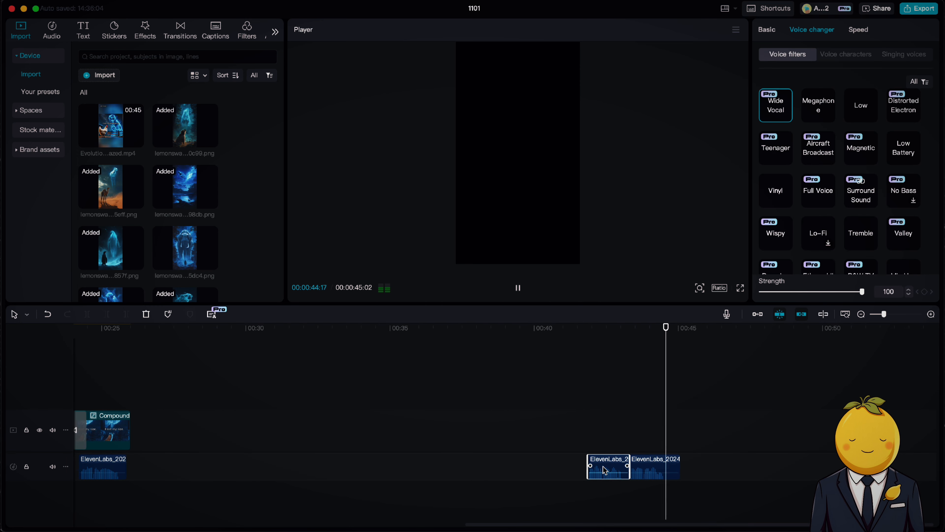
{"action": "key", "text": "Delete"}
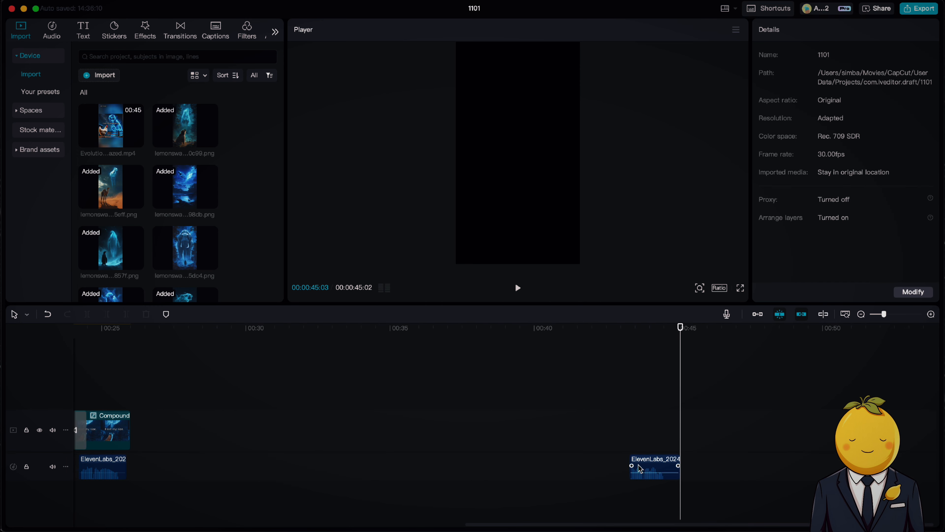
{"action": "left_click", "coordinate": [640, 466]}
{"action": "key", "text": "Delete"}
Play the timeline from the beginning to review the voiceover timing.
{"action": "scroll", "coordinate": [640, 466], "scroll_direction": "left", "scroll_amount": 5}
{"action": "left_click", "coordinate": [124, 391]}
{"action": "left_click", "coordinate": [95, 387]}
{"action": "key", "text": "space"}
{"action": "scroll", "coordinate": [122, 410], "scroll_direction": "left", "scroll_amount": 5}
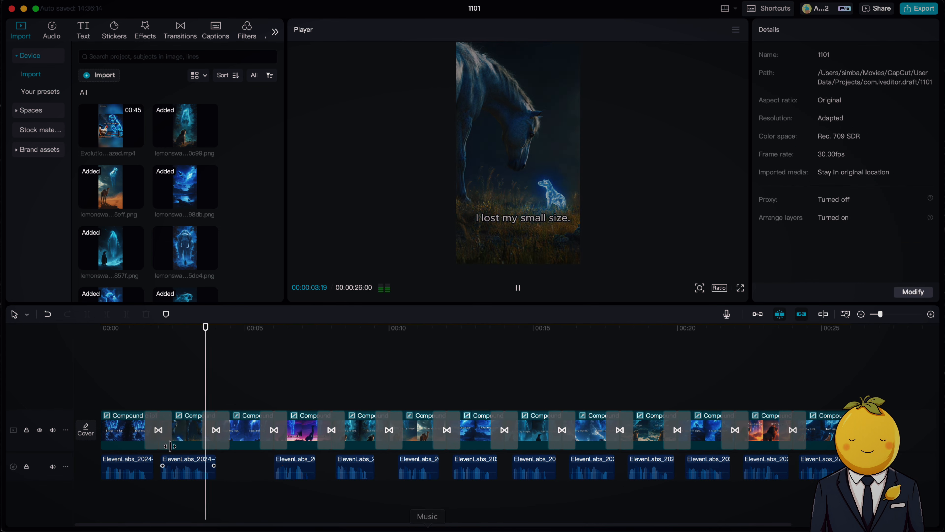
{"action": "key", "text": "space"}
{"action": "left_click", "coordinate": [126, 395]}
{"action": "key", "text": "space"}
{"action": "key", "text": "space"}
Clear the whole script from the ElevenLabs speech synthesis text box.
{"action": "left_click", "coordinate": [138, 470]}
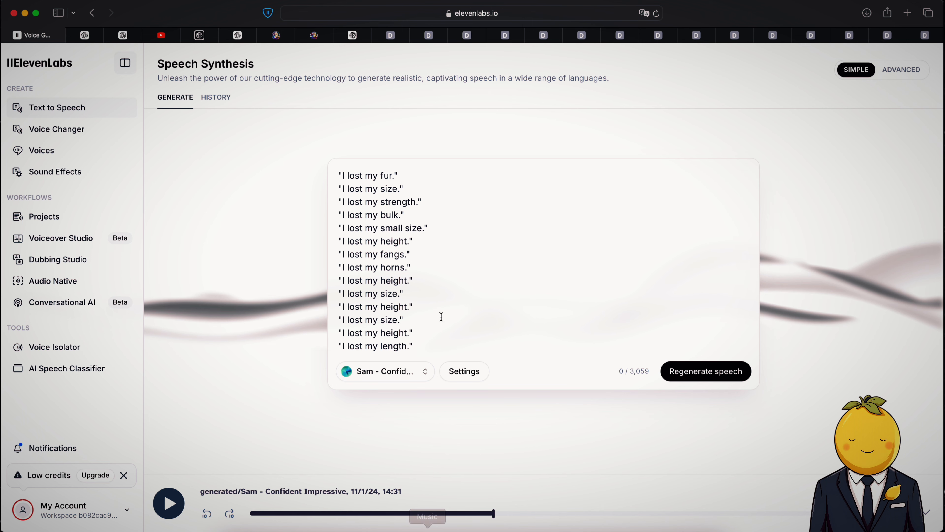
{"action": "left_click_drag", "start_coordinate": [441, 349], "coordinate": [400, 177]}
{"action": "key", "text": "BackSpace"}
{"action": "left_click", "coordinate": [709, 307]}
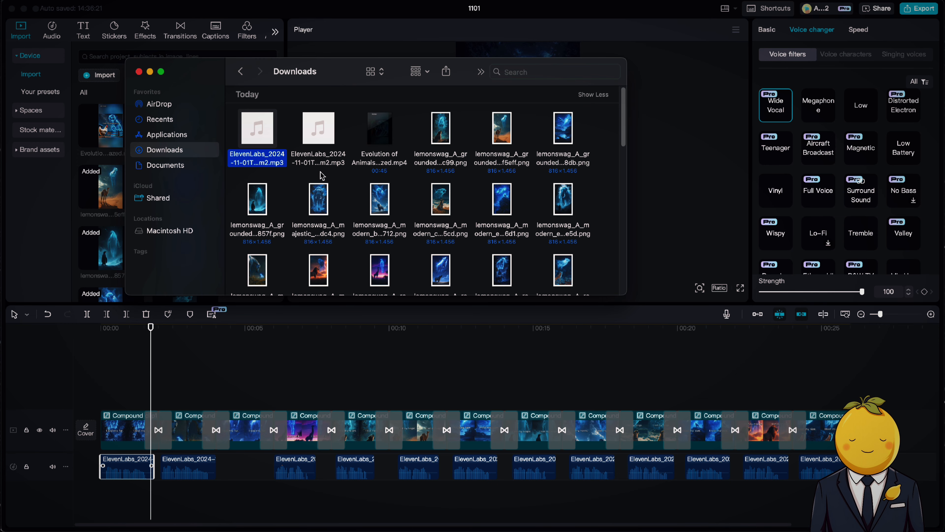
Drag a new voiceover clip into the timeline and place it after the second voiceover clip.
{"action": "left_click_drag", "start_coordinate": [254, 146], "coordinate": [237, 497]}
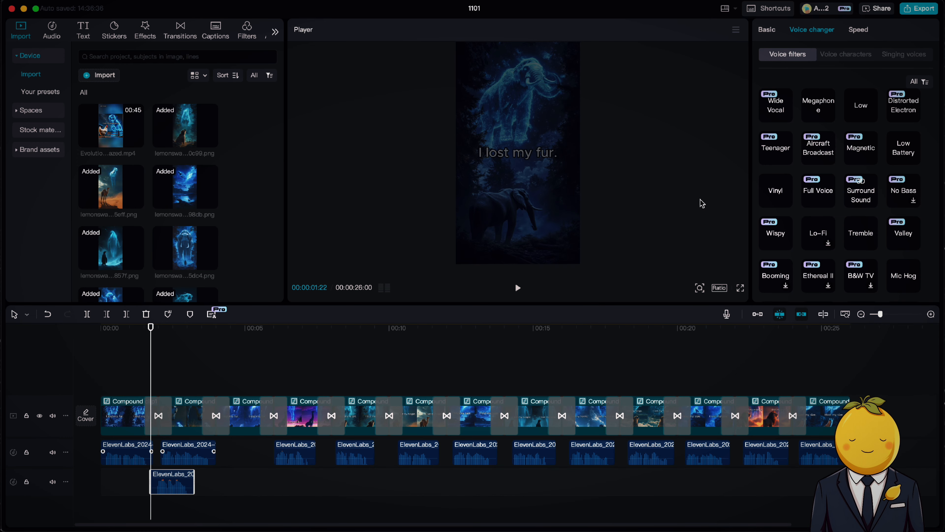
{"action": "left_click", "coordinate": [768, 108]}
{"action": "left_click_drag", "start_coordinate": [171, 482], "coordinate": [268, 458]}
{"action": "left_click_drag", "start_coordinate": [268, 458], "coordinate": [242, 455]}
{"action": "key", "text": "space"}
{"action": "mouse_move", "coordinate": [881, 314]}
{"action": "left_mouse_down"}
{"action": "mouse_move", "coordinate": [894, 314]}
{"action": "mouse_move", "coordinate": [880, 314]}
{"action": "left_mouse_up"}
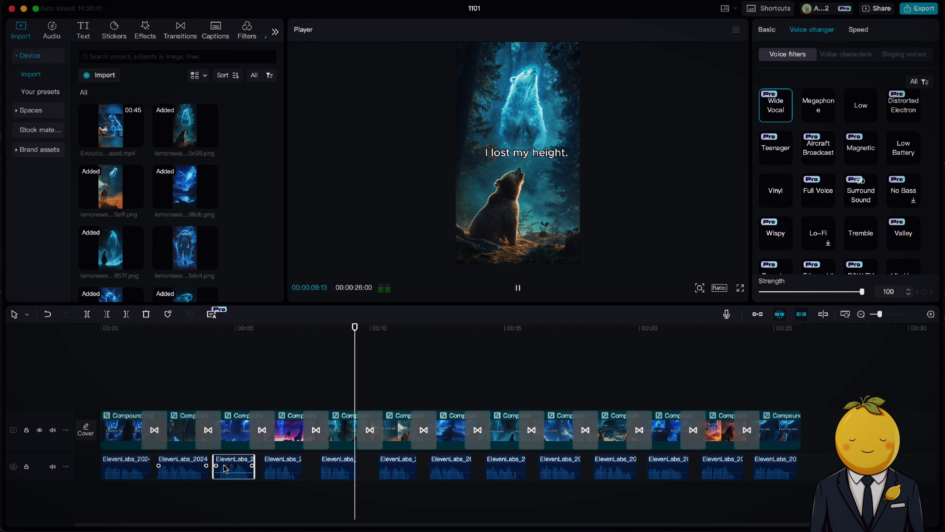
Replace the third voiceover clip with a pasted copy of the first voiceover clip.
{"action": "key", "text": "space"}
{"action": "key", "text": "BackSpace"}
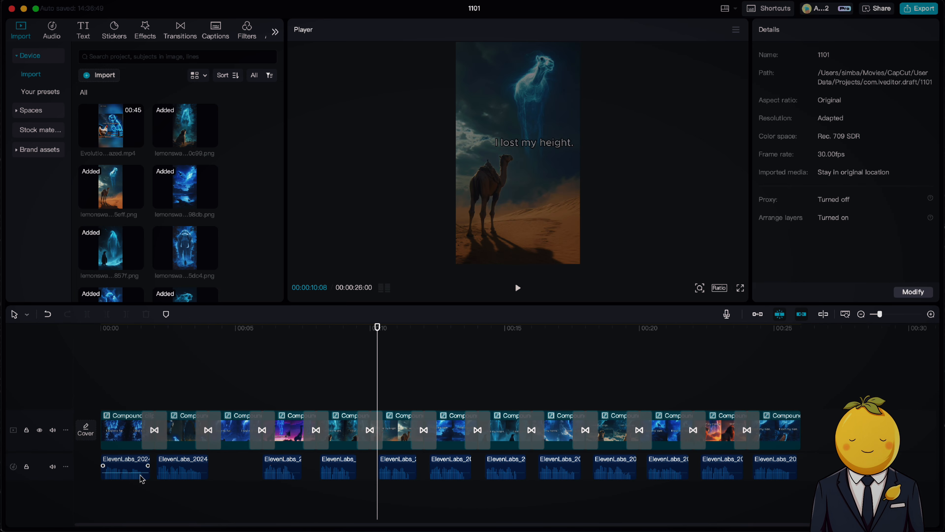
{"action": "left_click", "coordinate": [141, 477]}
{"action": "key", "text": "super+c"}
{"action": "key", "text": "super+v"}
{"action": "left_click_drag", "start_coordinate": [394, 485], "coordinate": [228, 464]}
{"action": "left_click", "coordinate": [213, 390]}
{"action": "key", "text": "space"}
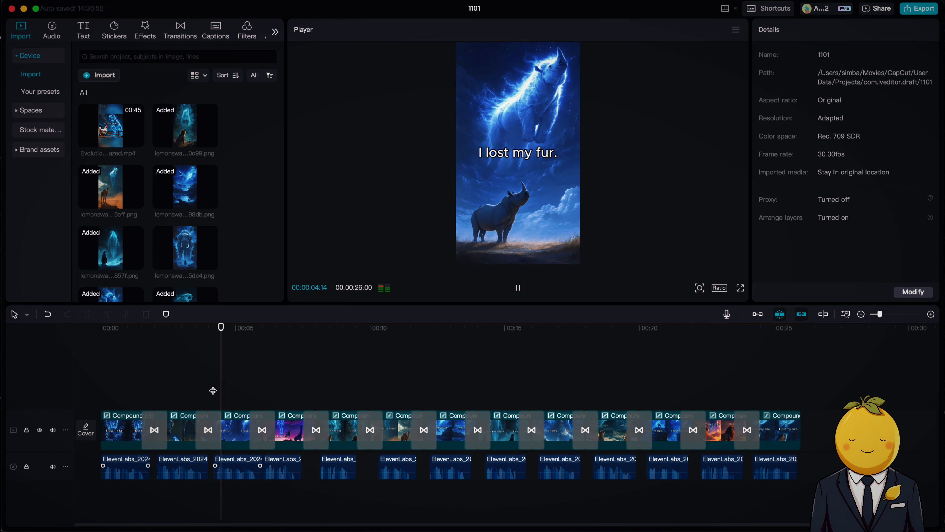
Select the image clips and apply the Black Fade transition between them.
{"action": "left_click_drag", "start_coordinate": [232, 431], "coordinate": [827, 433]}
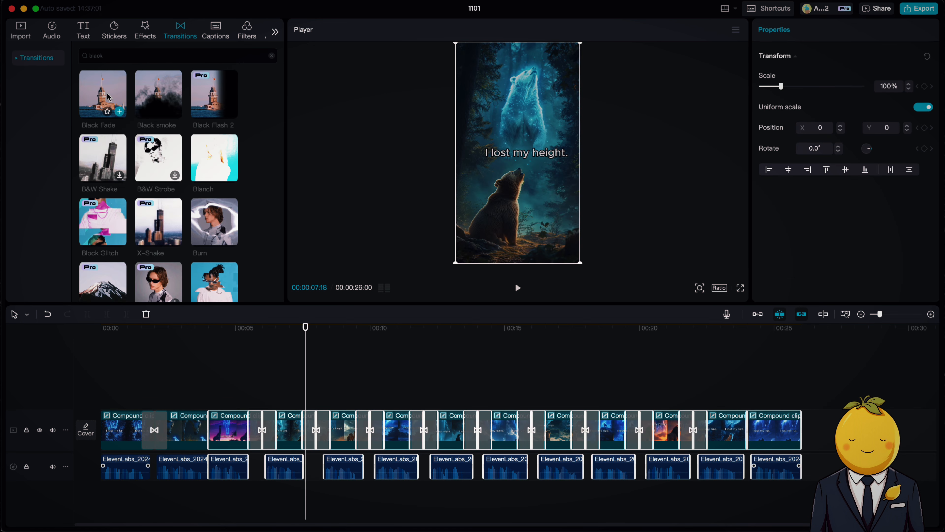
{"action": "left_click_drag", "start_coordinate": [108, 97], "coordinate": [206, 430]}
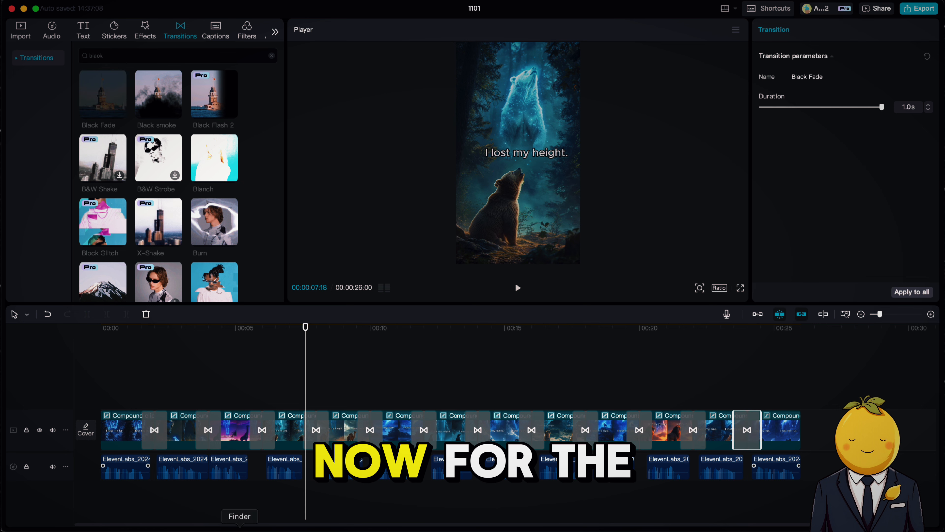
Bring the Evolution of Animals reference video into the timeline, extract its audio and delete the video clip.
{"action": "left_click", "coordinate": [239, 529]}
{"action": "left_click_drag", "start_coordinate": [376, 168], "coordinate": [512, 382]}
{"action": "right_click", "coordinate": [513, 381]}
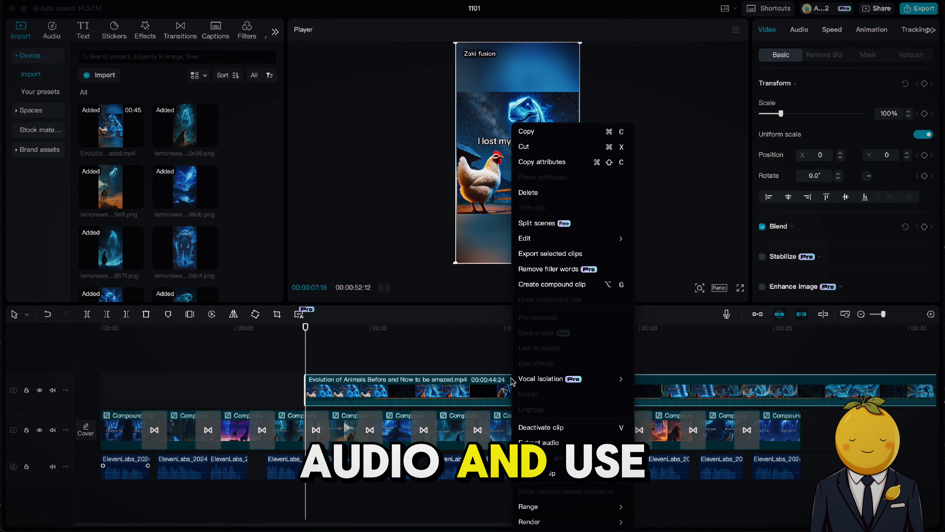
{"action": "left_click", "coordinate": [551, 443]}
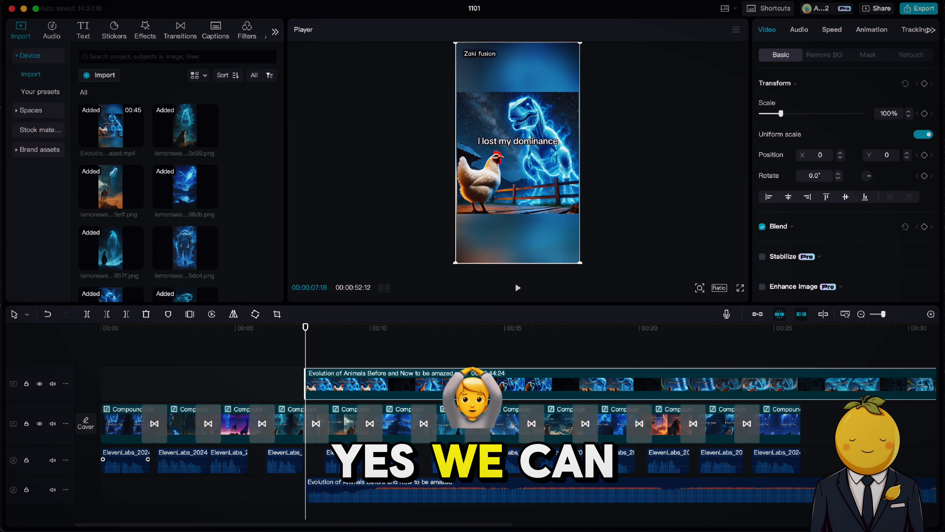
{"action": "key", "text": "Delete"}
{"action": "left_click", "coordinate": [464, 486]}
{"action": "key", "text": "space"}
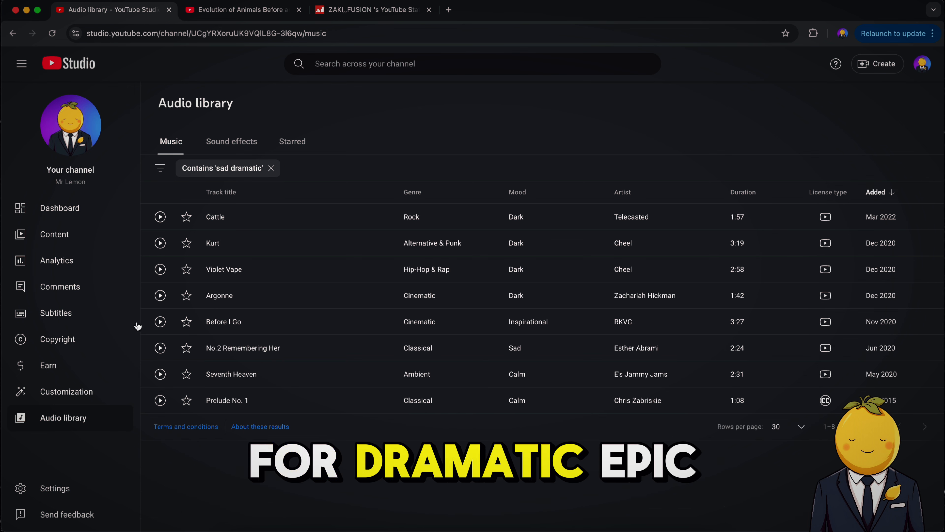
Preview tracks in the YouTube Studio Audio library, including Prelude No. 1.
{"action": "left_click", "coordinate": [509, 513]}
{"action": "left_click", "coordinate": [545, 513]}
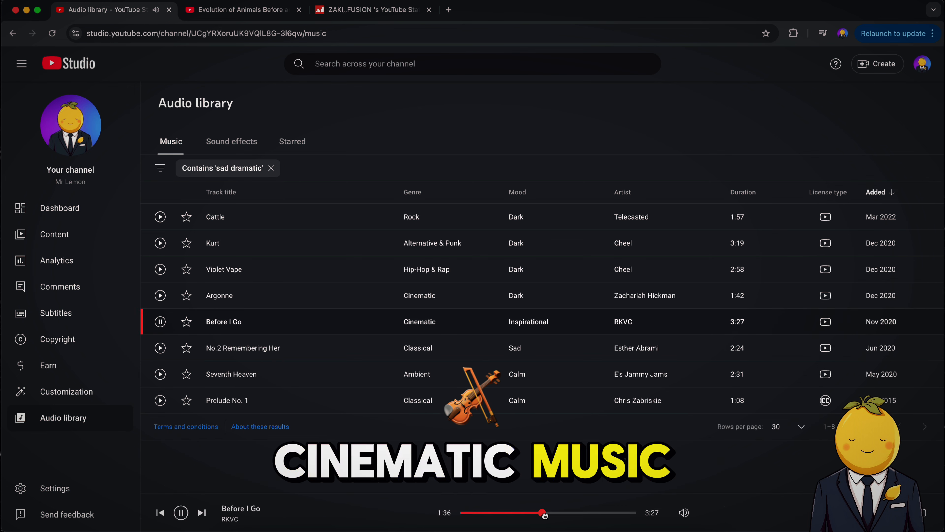
{"action": "left_click", "coordinate": [160, 374]}
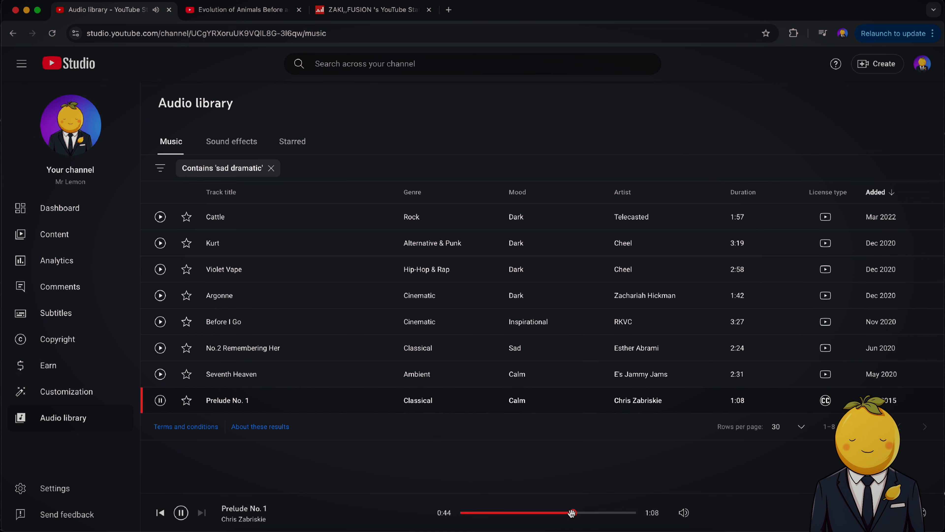
Search the audio library for dramatic music.
{"action": "left_click", "coordinate": [271, 169]}
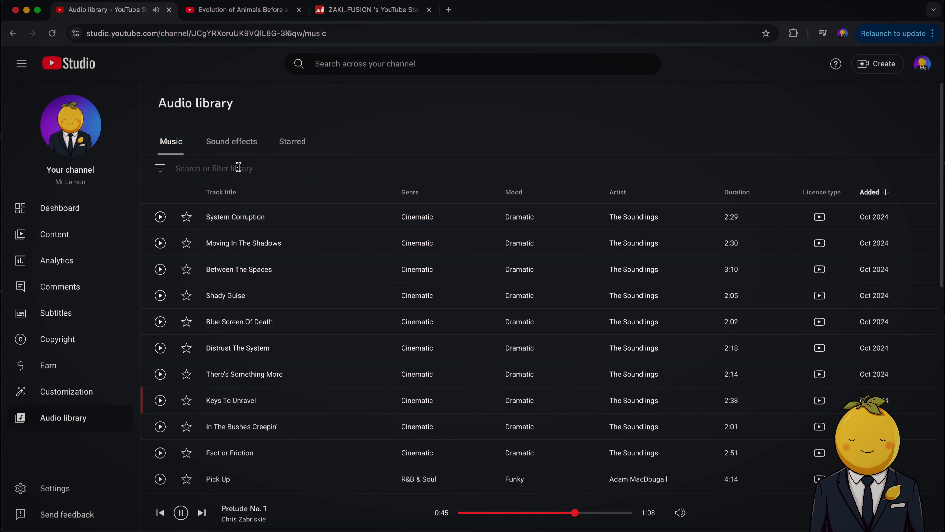
{"action": "type", "text": "dramat"}
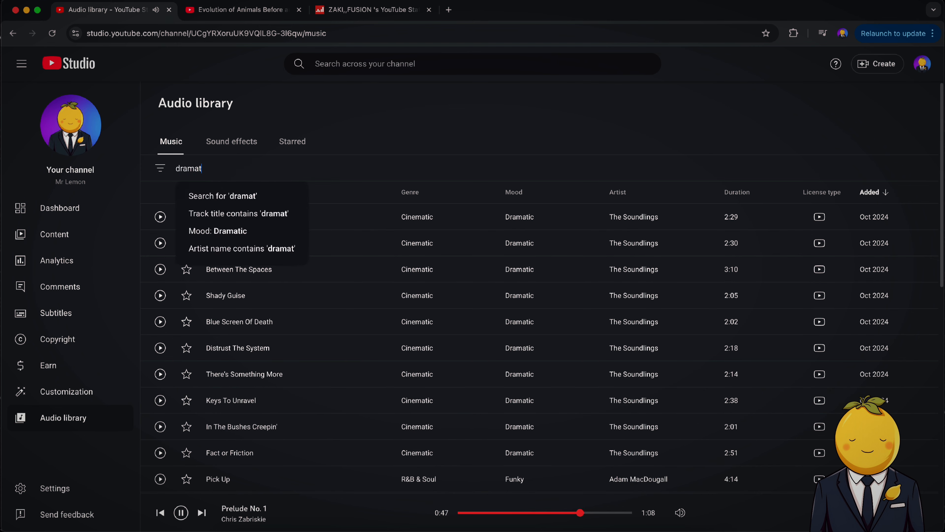
{"action": "type", "text": "ic"}
{"action": "key", "text": "Return"}
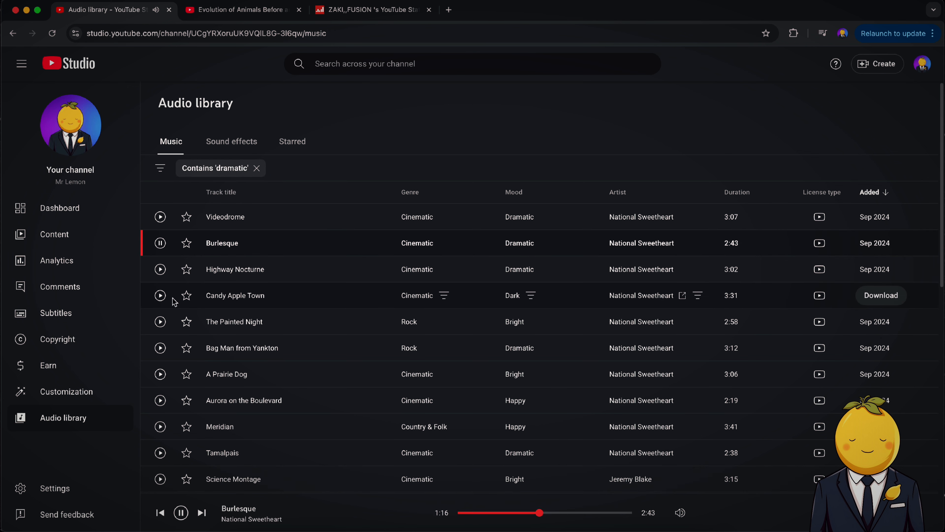
Preview Highway Nocturne and Videodrome from the search results and pause playback.
{"action": "left_click", "coordinate": [160, 270]}
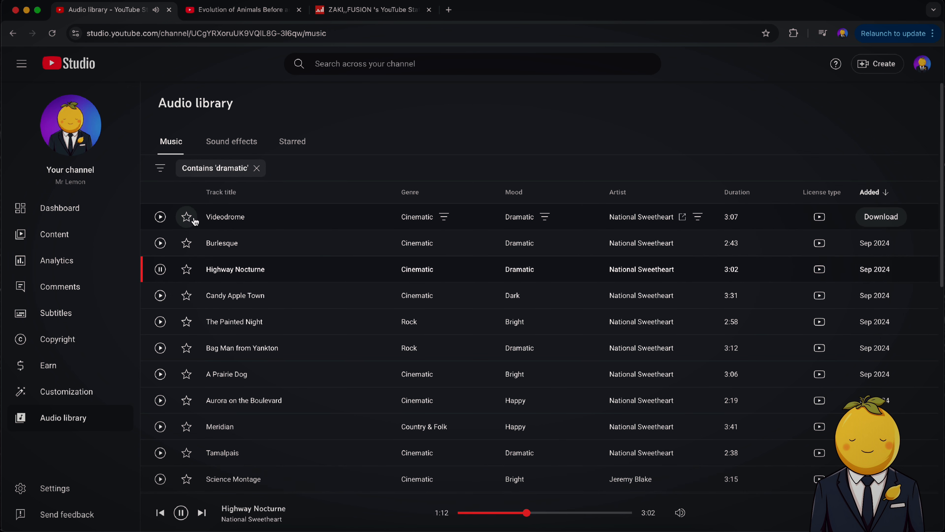
{"action": "left_click", "coordinate": [161, 217]}
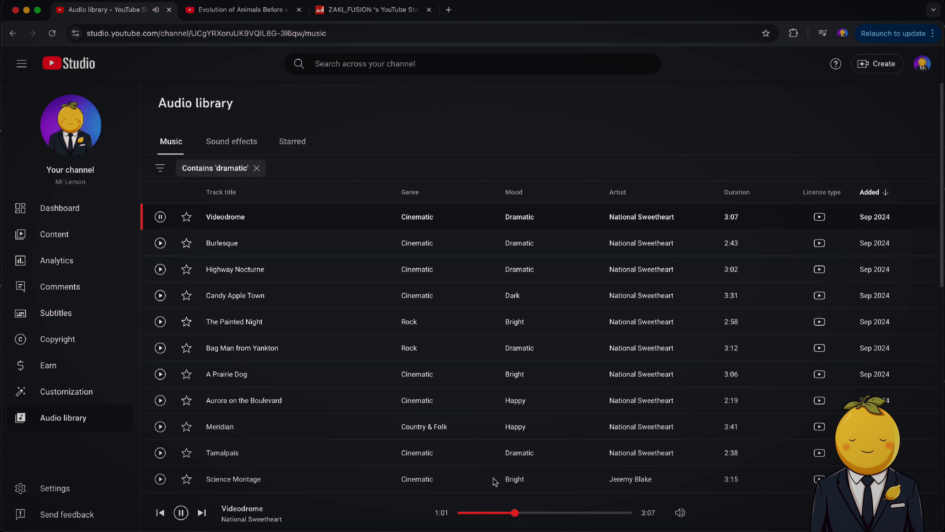
{"action": "scroll", "coordinate": [449, 432], "scroll_direction": "down", "scroll_amount": 2}
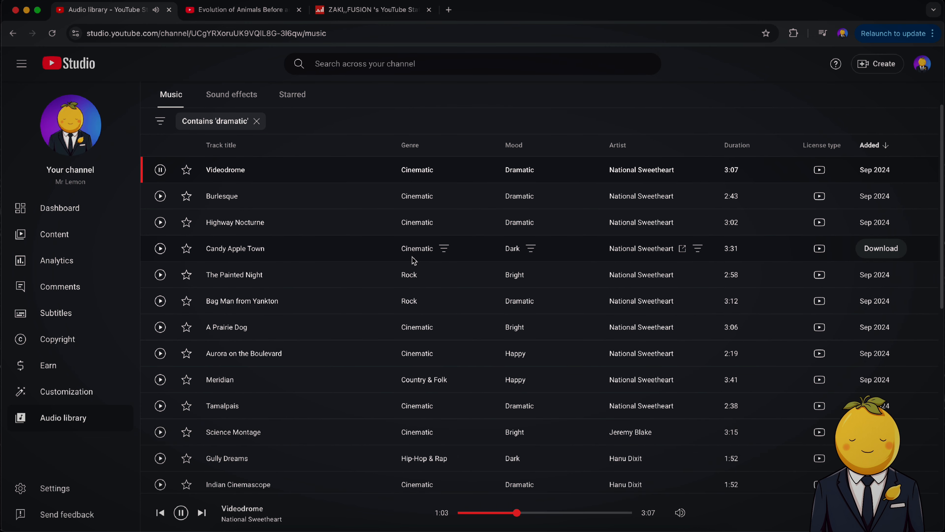
{"action": "left_click", "coordinate": [160, 169]}
{"action": "left_click", "coordinate": [522, 531]}
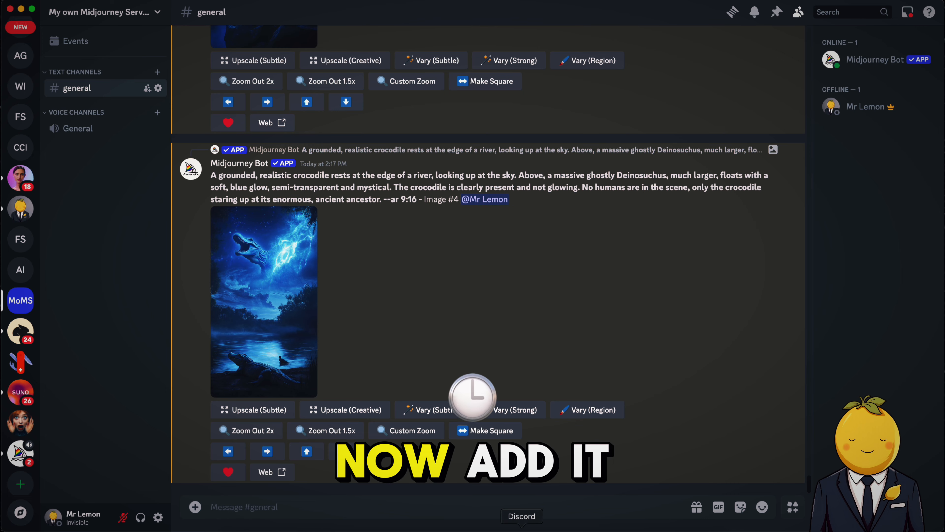
Switch to CapCut and import Videodrome - National Sweetheart (1).mp3 from Downloads onto the timeline as a music track.
{"action": "left_click", "coordinate": [474, 531]}
{"action": "left_click", "coordinate": [239, 530]}
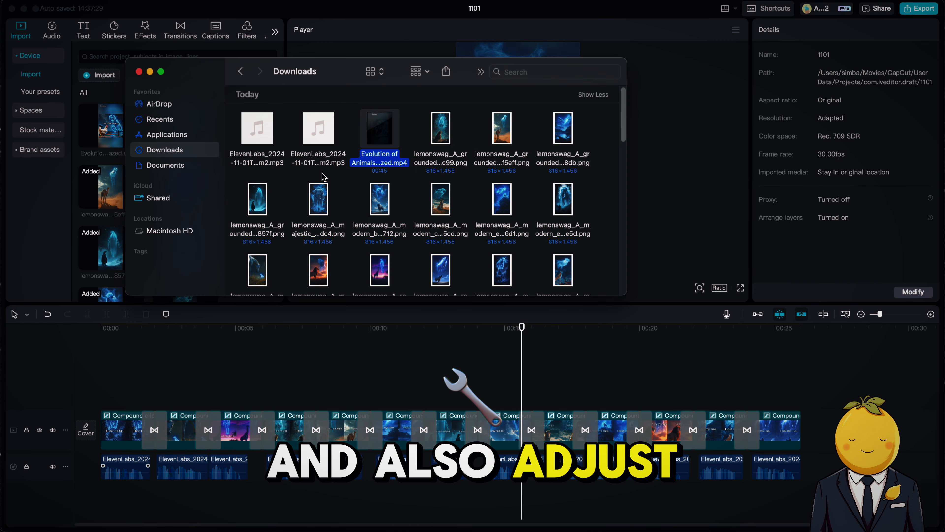
{"action": "scroll", "coordinate": [327, 194], "scroll_direction": "down", "scroll_amount": 4}
{"action": "left_click", "coordinate": [264, 221]}
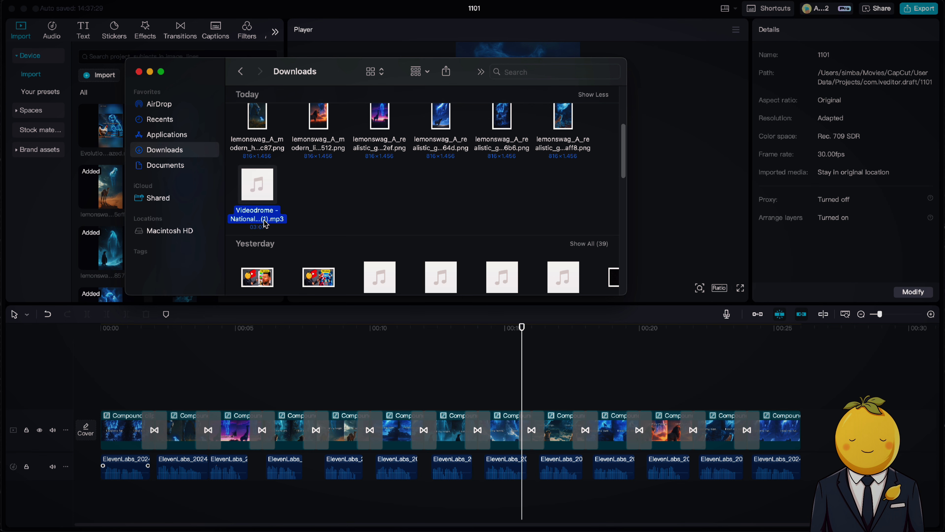
{"action": "left_click_drag", "start_coordinate": [329, 222], "coordinate": [351, 515]}
Move the music clip to the start of the timeline and preview it with the slideshow.
{"action": "left_click_drag", "start_coordinate": [576, 486], "coordinate": [97, 481]}
{"action": "key", "text": "space"}
{"action": "left_click_drag", "start_coordinate": [338, 487], "coordinate": [338, 488]}
{"action": "left_click", "coordinate": [659, 331]}
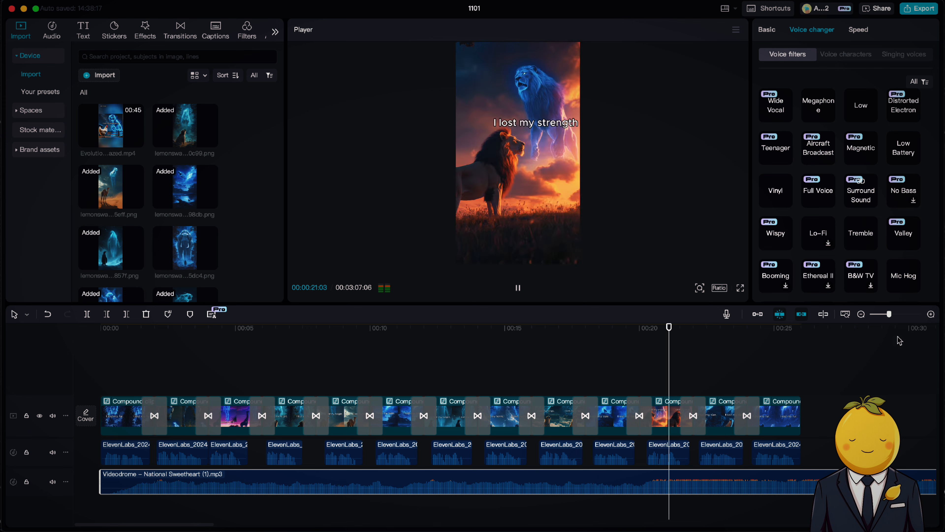
{"action": "left_click_drag", "start_coordinate": [889, 314], "coordinate": [886, 315]}
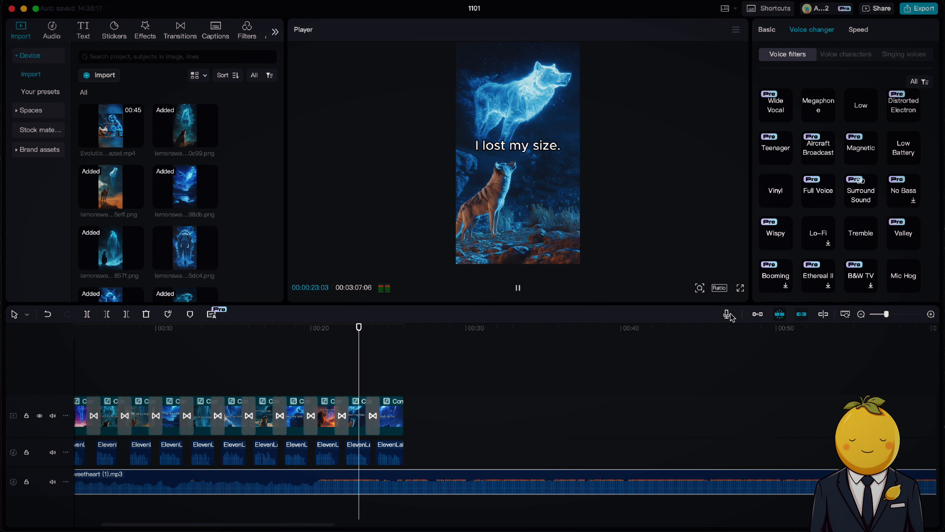
Trim the opening of the music clip, realign it with the timeline start, and play from the beginning.
{"action": "scroll", "coordinate": [576, 447], "scroll_direction": "left", "scroll_amount": 3}
{"action": "left_click_drag", "start_coordinate": [102, 477], "coordinate": [412, 475]}
{"action": "left_click_drag", "start_coordinate": [432, 484], "coordinate": [80, 484]}
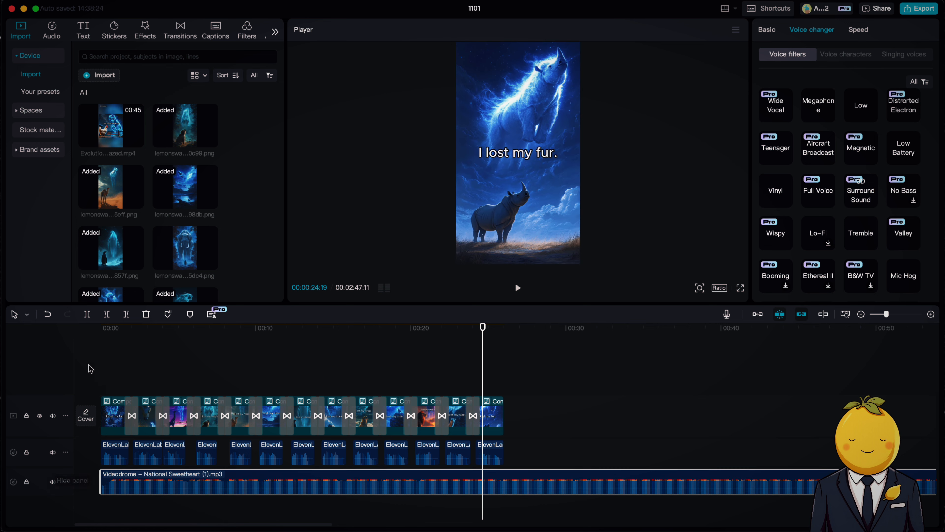
{"action": "left_click", "coordinate": [109, 328]}
{"action": "key", "text": "space"}
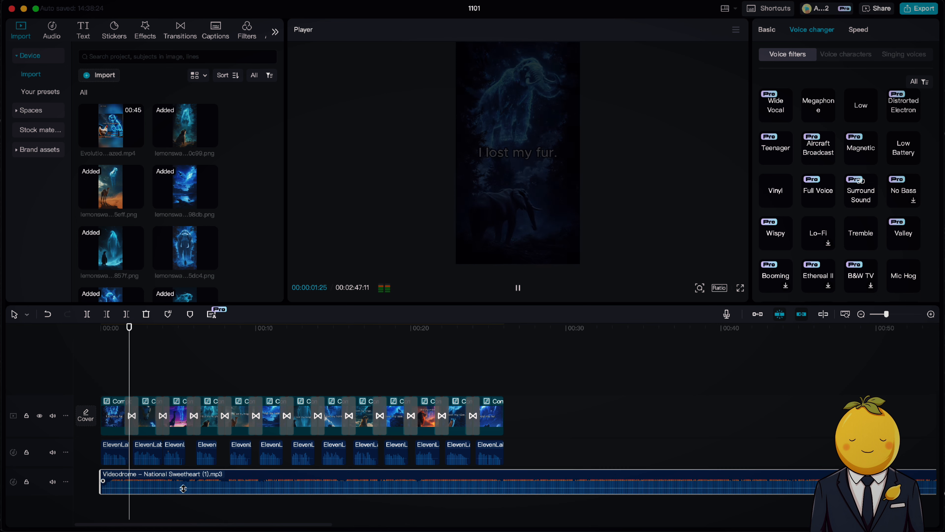
Shift the music clip later on its track and undo the move.
{"action": "left_click_drag", "start_coordinate": [184, 490], "coordinate": [347, 484]}
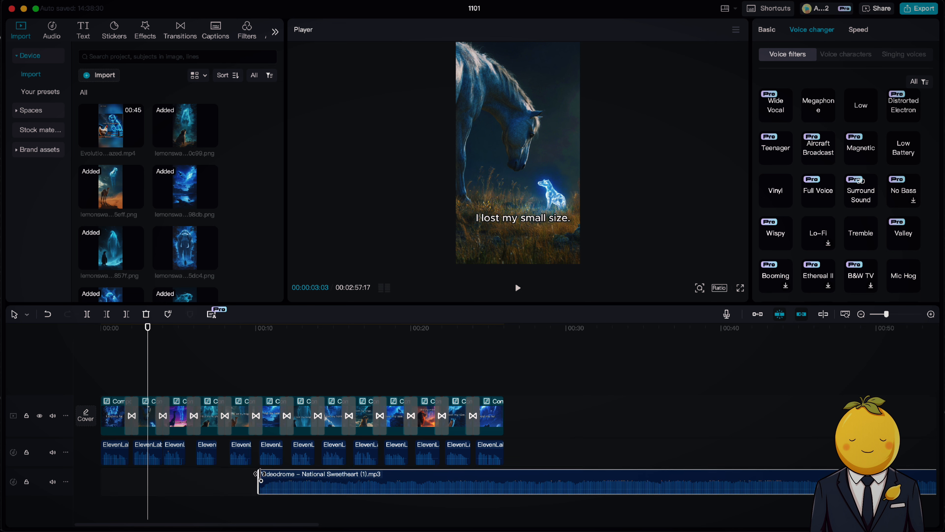
{"action": "key", "text": "super+z"}
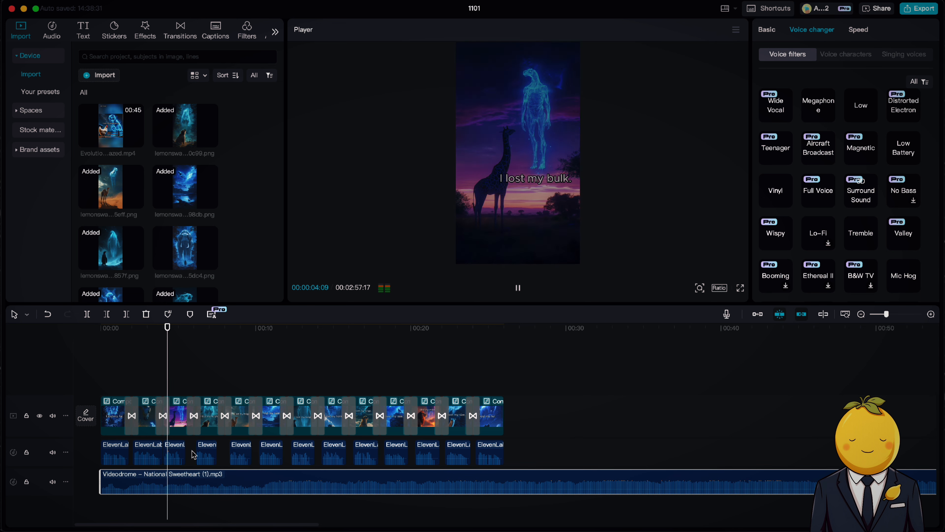
Trim the music clip's end to match the end of the slideshow and lower its volume to about -4.6 dB.
{"action": "scroll", "coordinate": [897, 370], "scroll_direction": "right", "scroll_amount": 3}
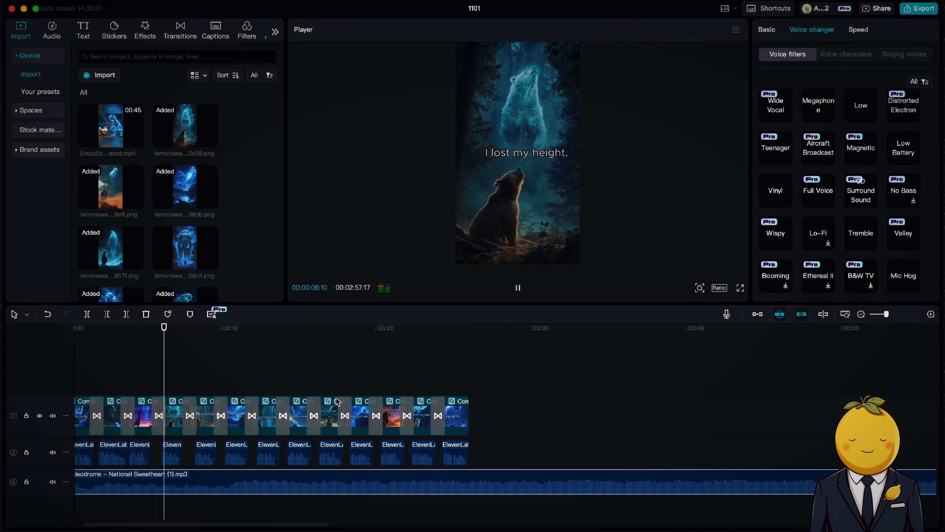
{"action": "left_click_drag", "start_coordinate": [887, 315], "coordinate": [881, 316]}
{"action": "left_click_drag", "start_coordinate": [760, 476], "coordinate": [198, 470]}
{"action": "key", "text": "space"}
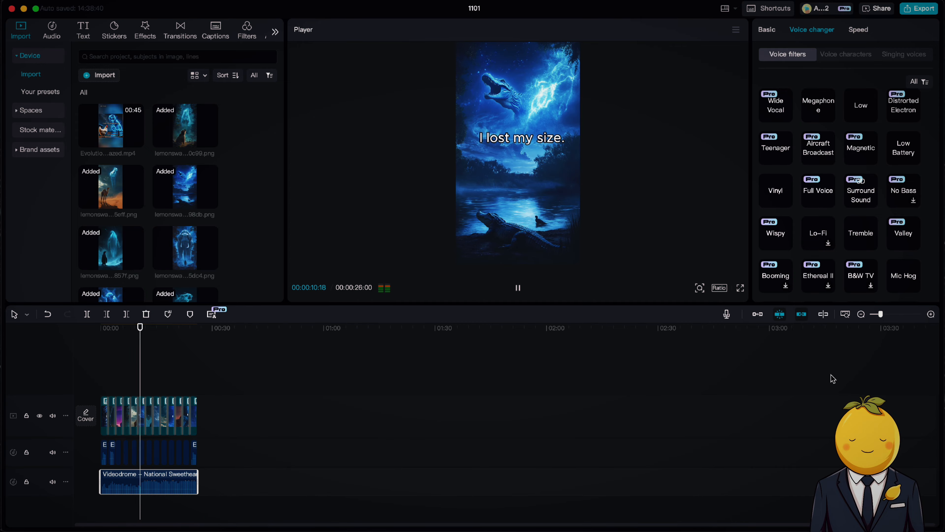
{"action": "left_click_drag", "start_coordinate": [881, 315], "coordinate": [879, 315]}
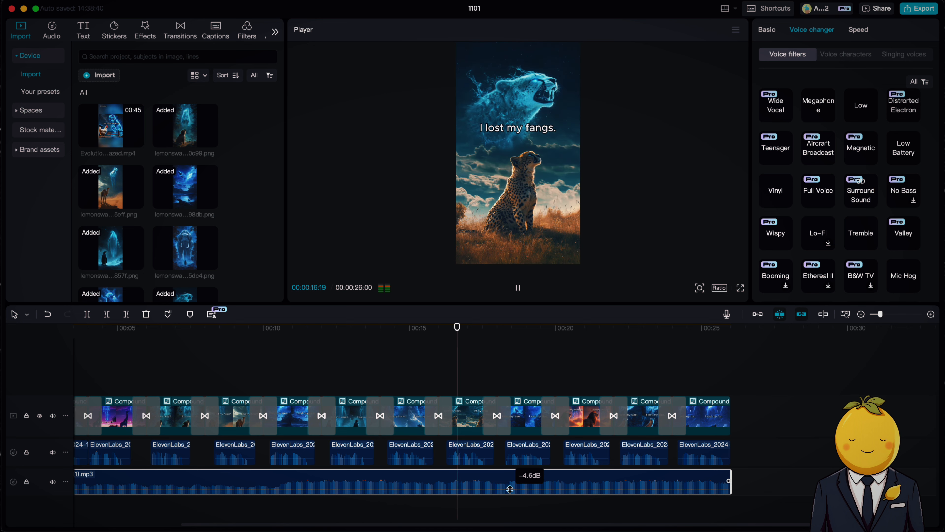
Apply the High Saturation filter to the timeline from the filter library.
{"action": "scroll", "coordinate": [540, 488], "scroll_direction": "left", "scroll_amount": 5}
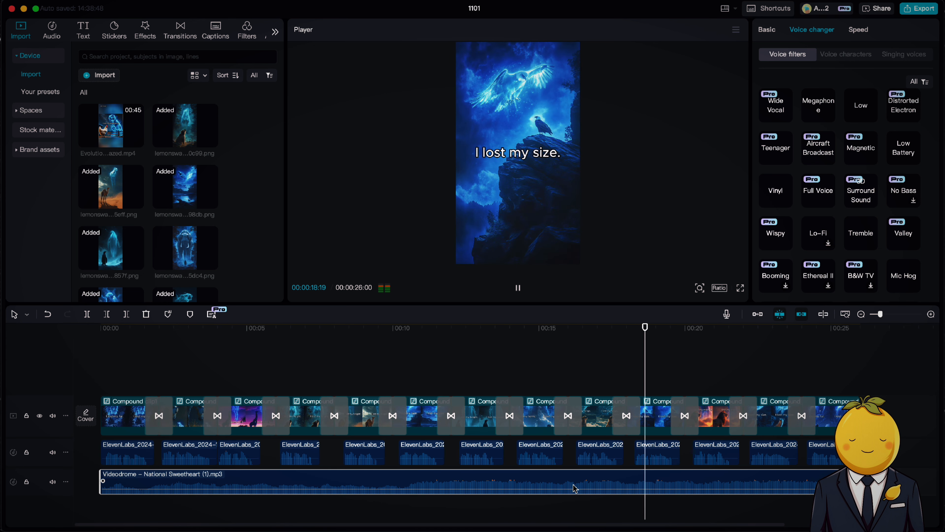
{"action": "left_click", "coordinate": [384, 375]}
{"action": "left_click", "coordinate": [245, 37]}
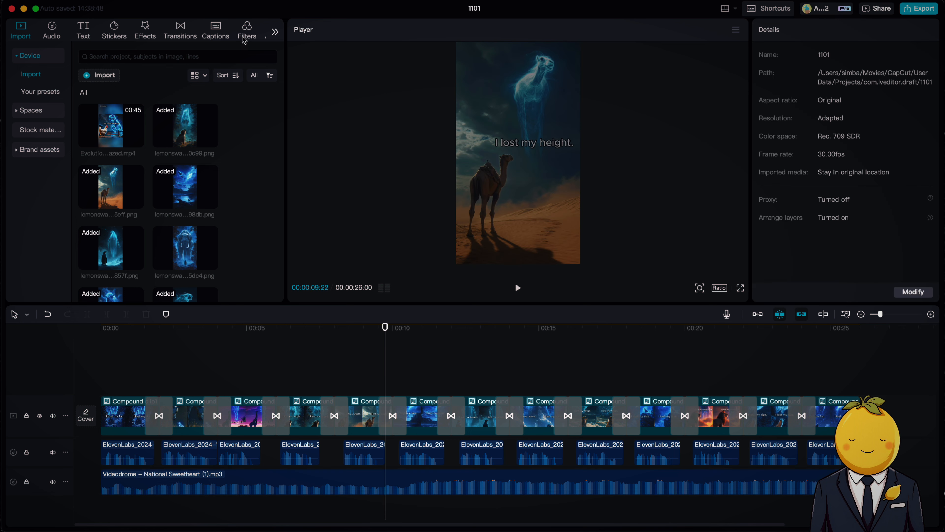
{"action": "left_click", "coordinate": [312, 326]}
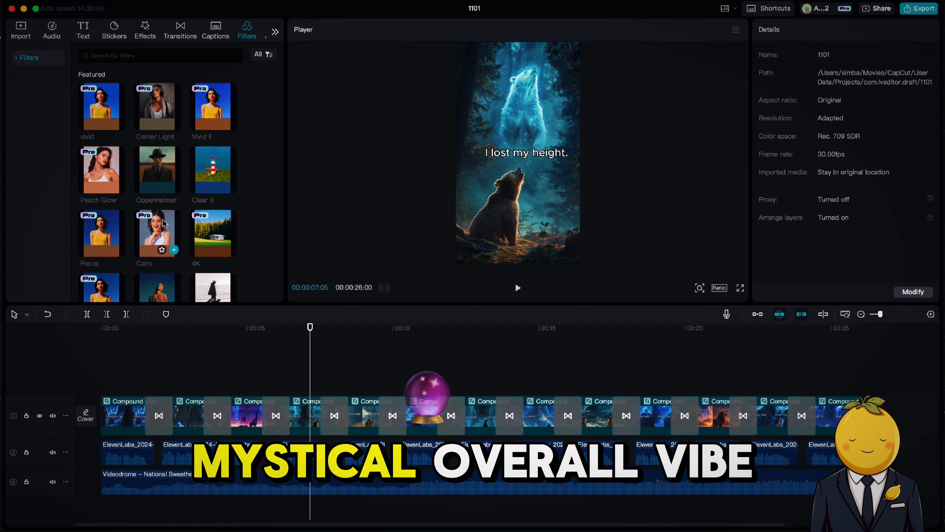
{"action": "scroll", "coordinate": [166, 197], "scroll_direction": "down", "scroll_amount": 3}
{"action": "scroll", "coordinate": [170, 208], "scroll_direction": "down", "scroll_amount": 4}
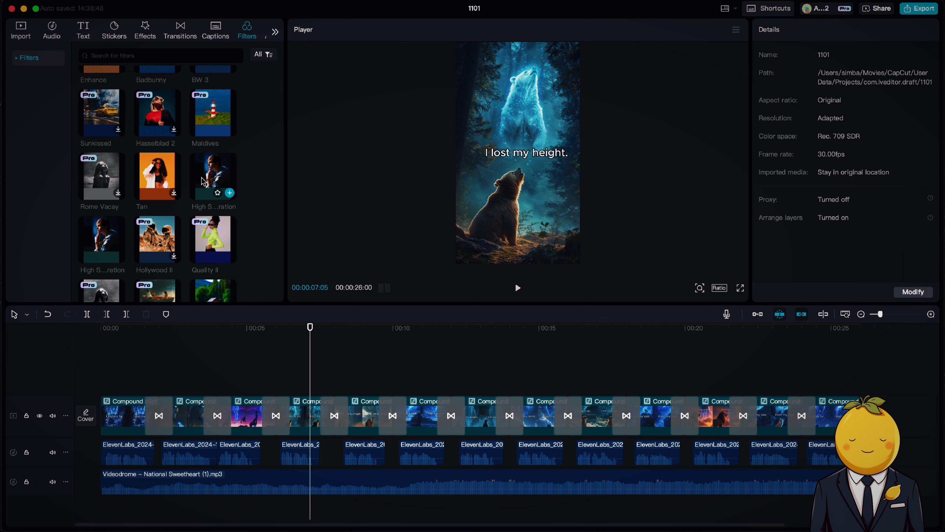
{"action": "left_click_drag", "start_coordinate": [201, 182], "coordinate": [23, 376]}
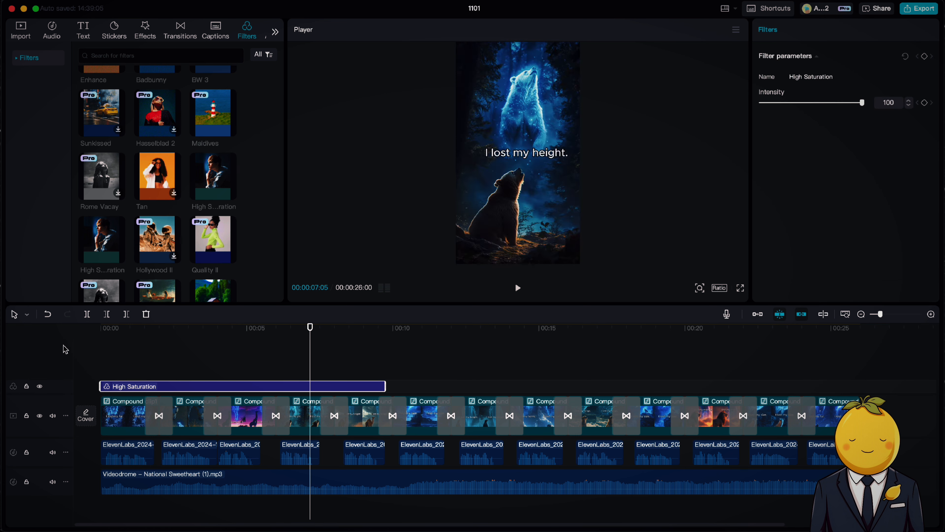
Set the High Saturation filter intensity to about 31 and extend the filter across the whole slideshow.
{"action": "left_click", "coordinate": [116, 335]}
{"action": "left_click", "coordinate": [790, 103]}
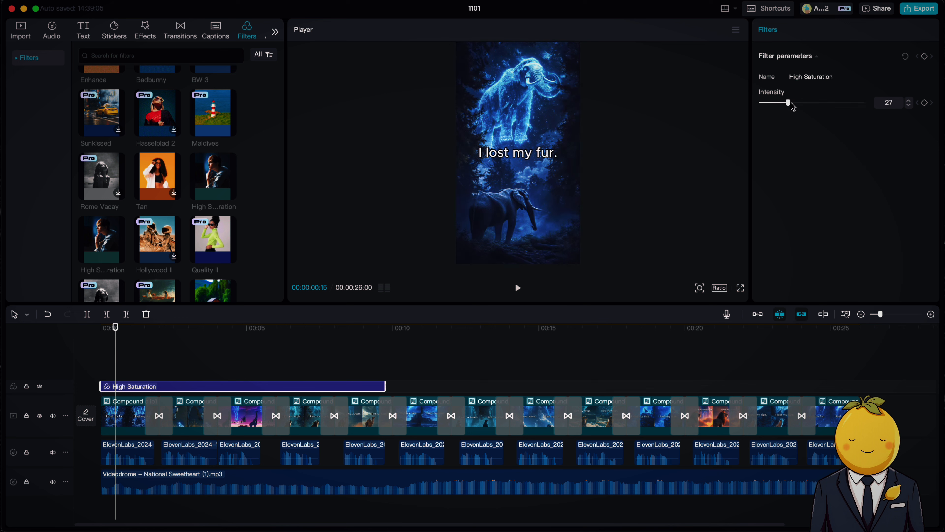
{"action": "left_click_drag", "start_coordinate": [384, 384], "coordinate": [861, 386]}
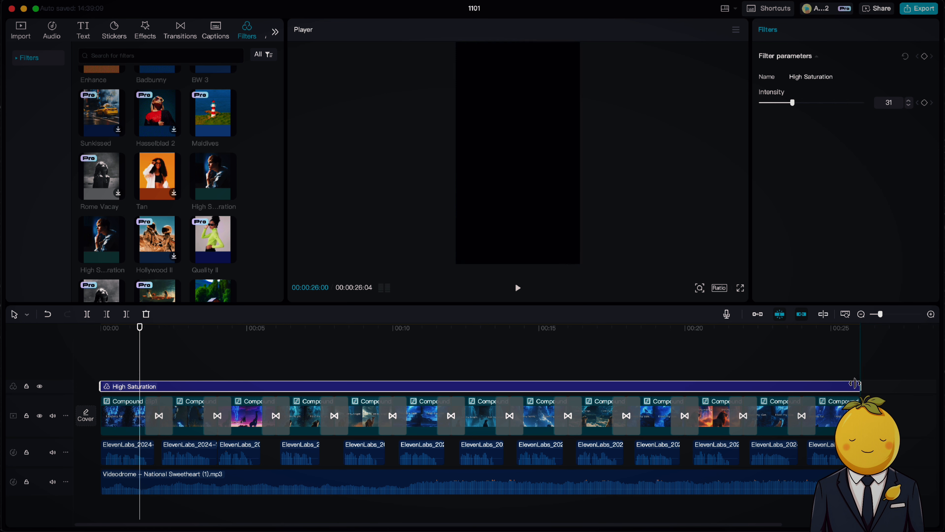
Add a Center Light filter at intensity 12 and stretch it across the whole slideshow.
{"action": "scroll", "coordinate": [193, 177], "scroll_direction": "up", "scroll_amount": 10}
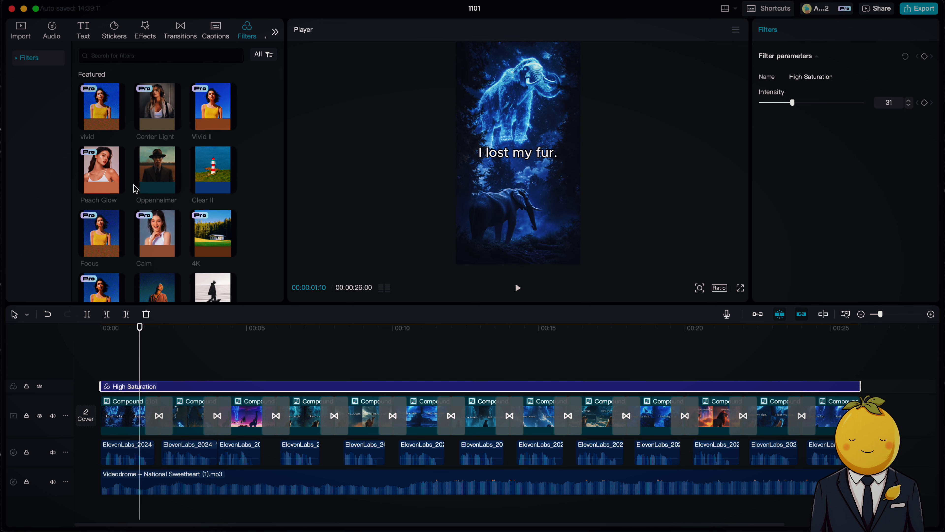
{"action": "left_click_drag", "start_coordinate": [156, 234], "coordinate": [97, 373]}
{"action": "left_click", "coordinate": [768, 103]}
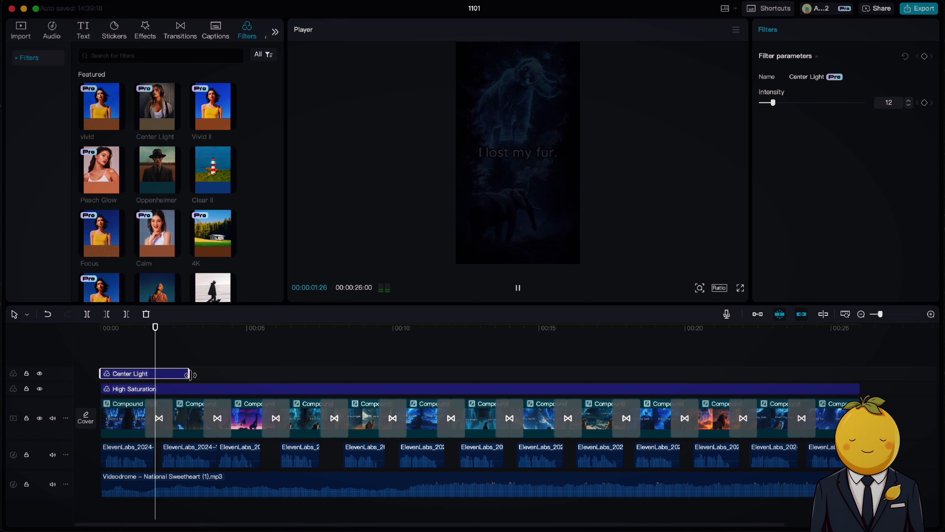
{"action": "left_click_drag", "start_coordinate": [189, 373], "coordinate": [864, 359]}
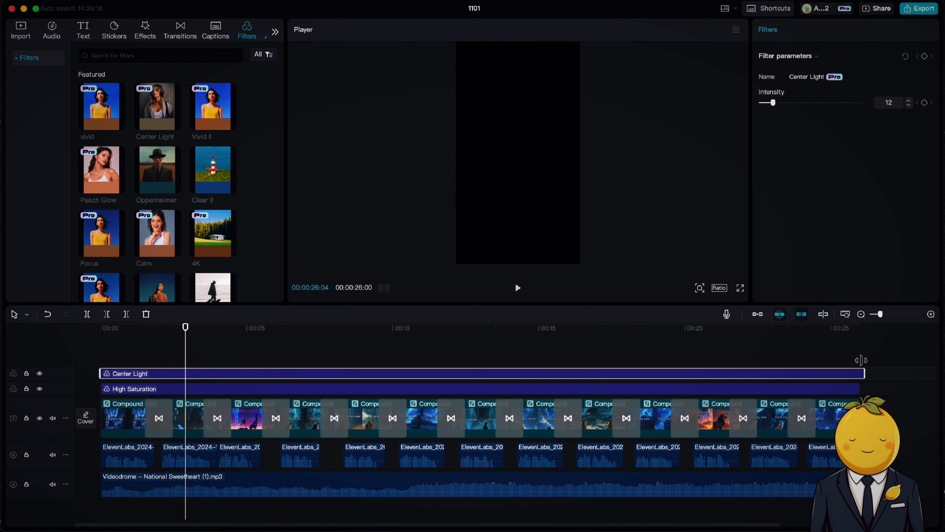
Preview the result and export the project 1101 as a 4K HEVC mp4 at 30fps.
{"action": "key", "text": "space"}
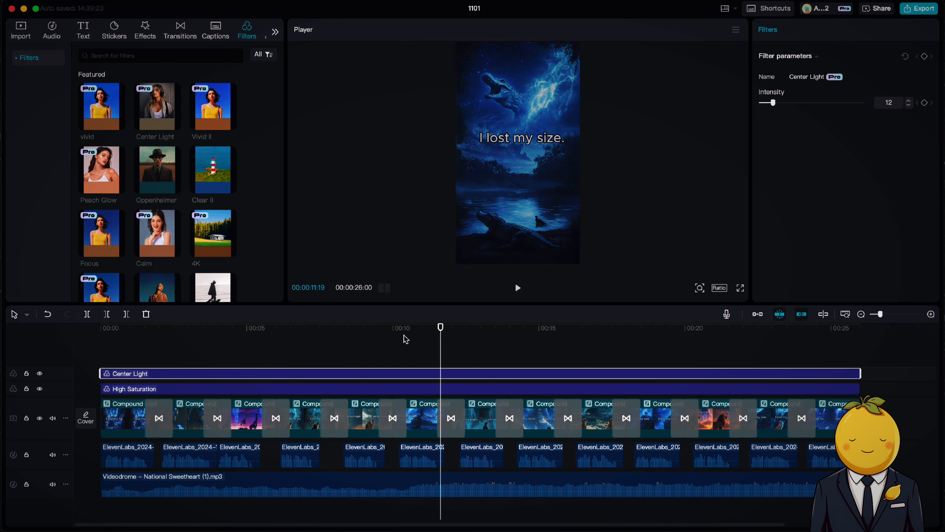
{"action": "left_click", "coordinate": [428, 338]}
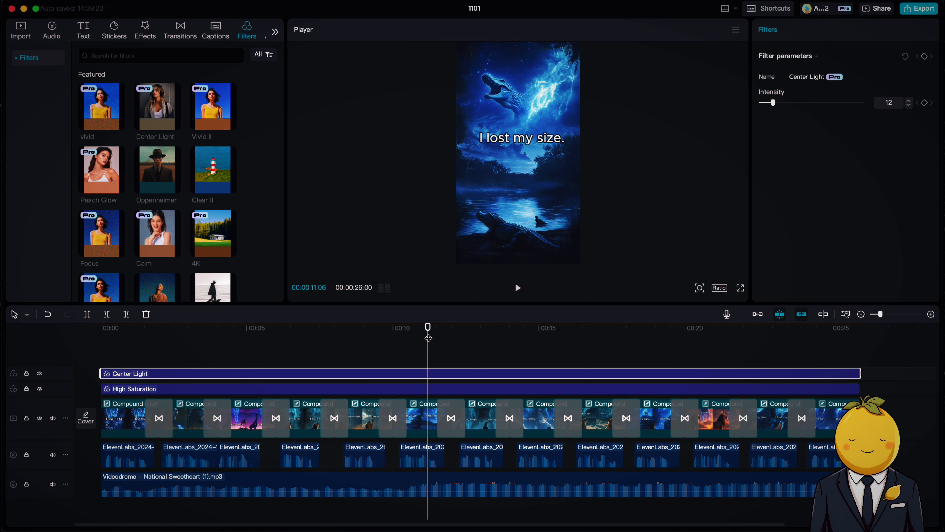
{"action": "left_click", "coordinate": [926, 12]}
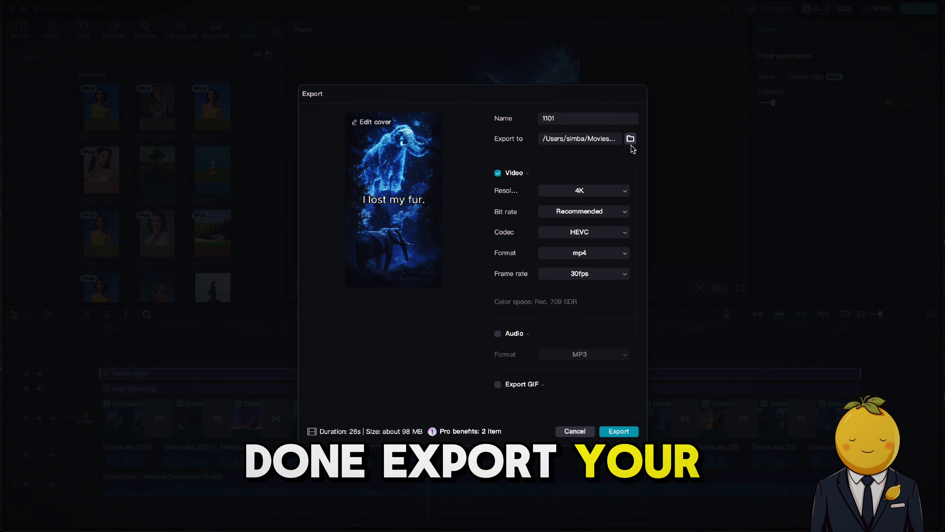
{"action": "left_click", "coordinate": [618, 431]}
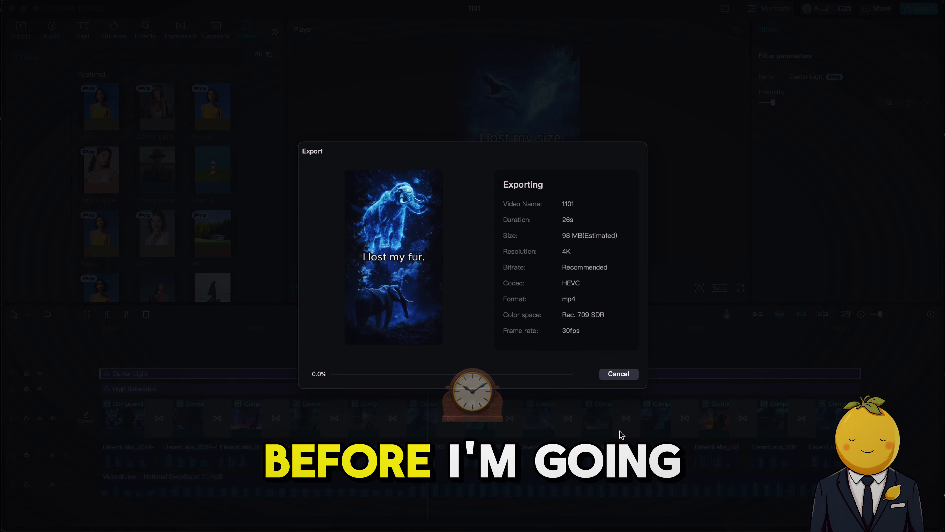